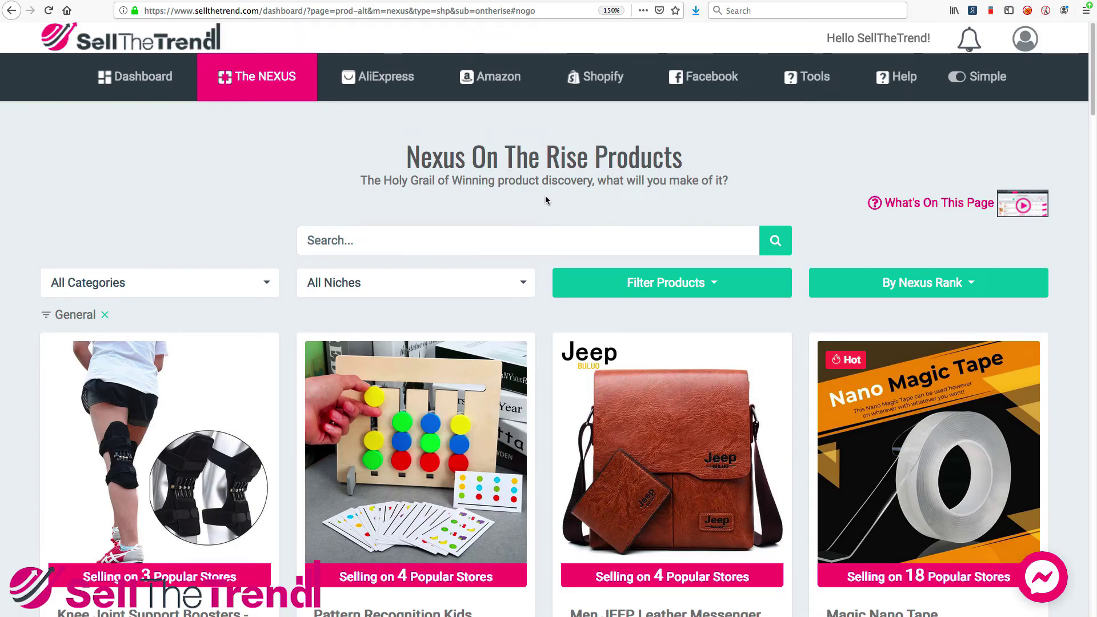
scroll(565, 265, "down", 5)
scroll(564, 265, "down", 13)
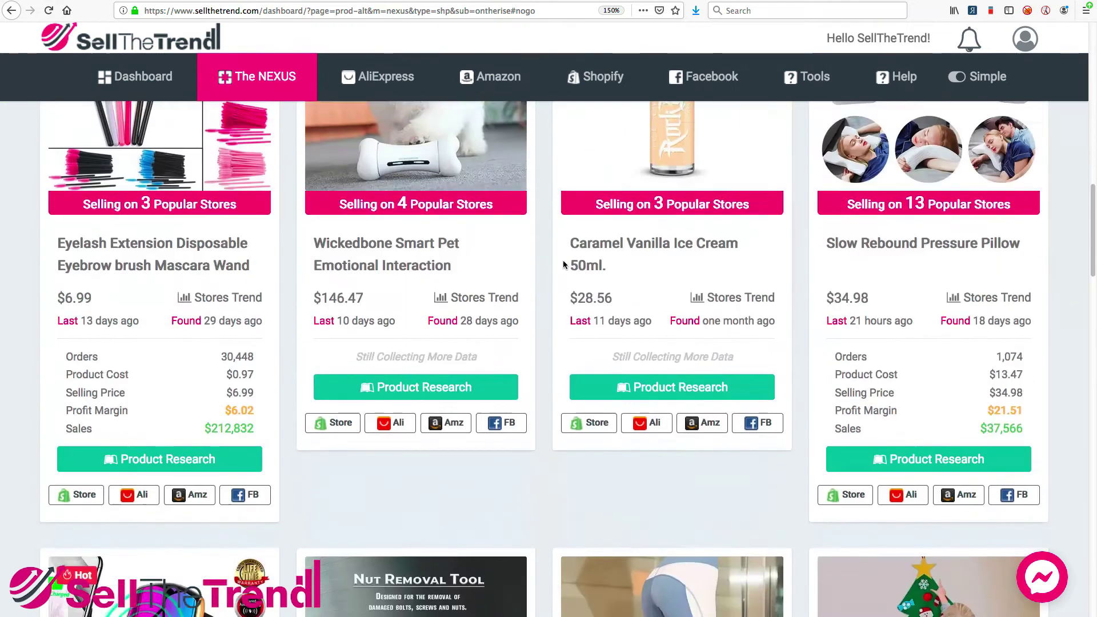
scroll(563, 264, "up", 18)
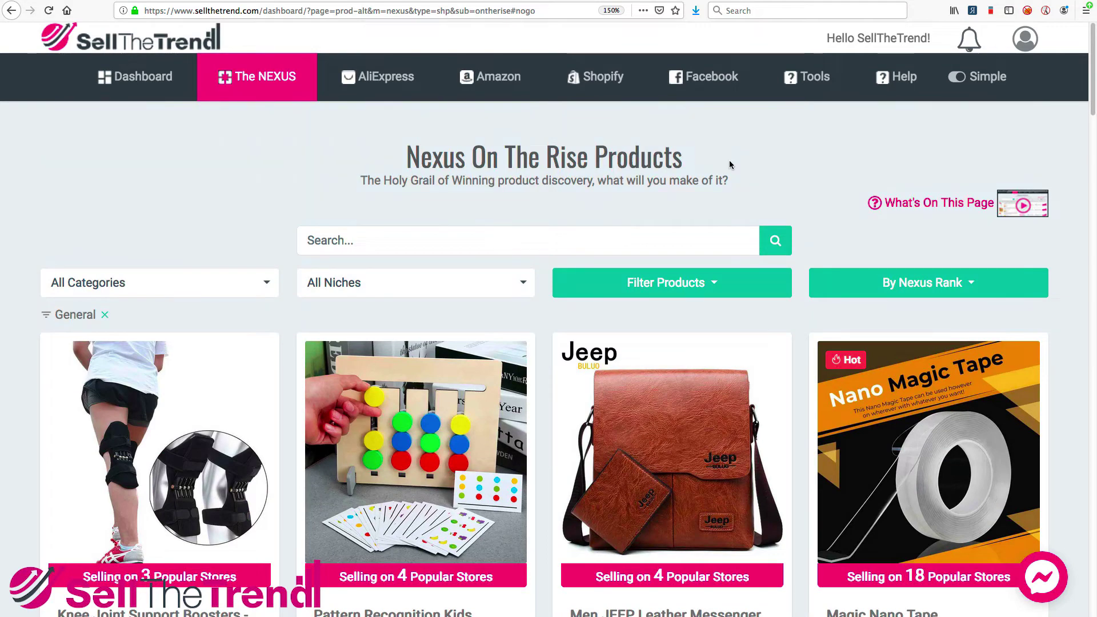
mouse_move(794, 85)
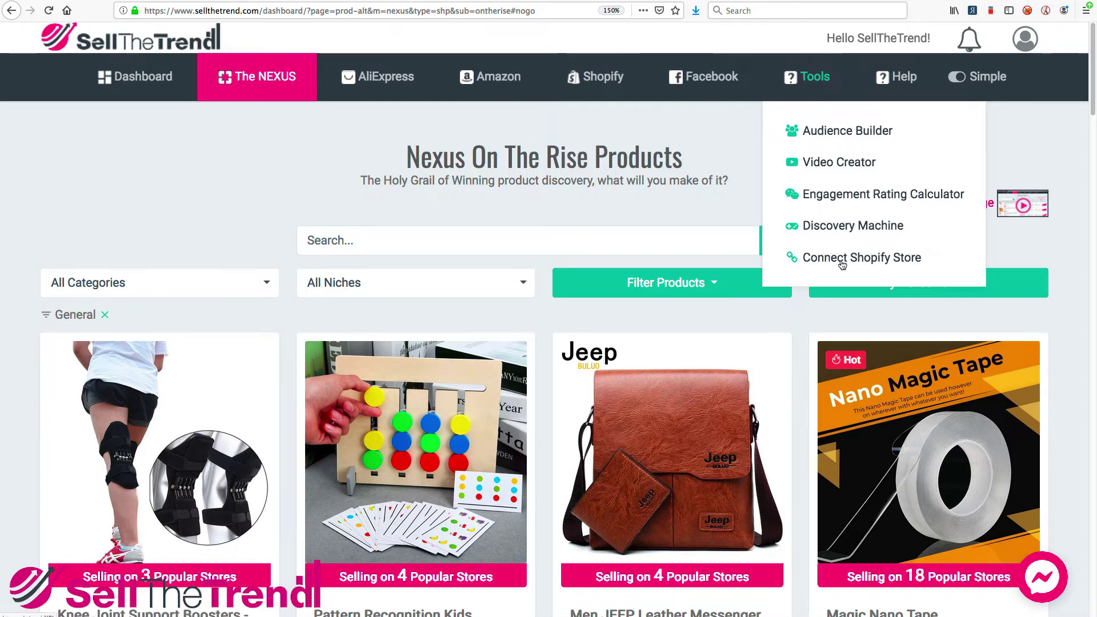
left_click(842, 262)
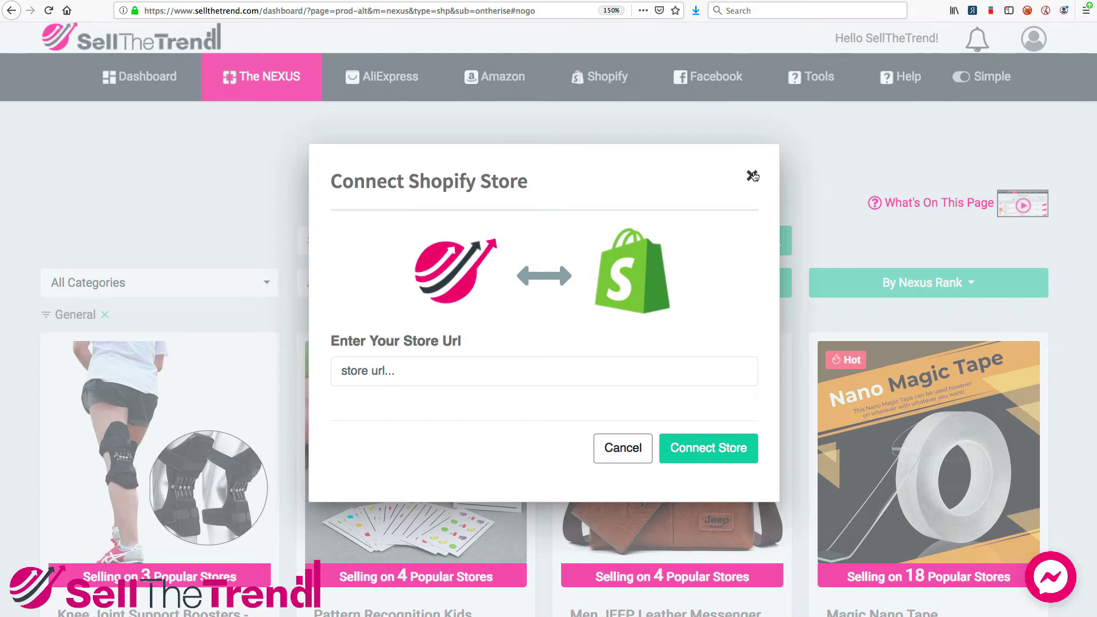
left_click(752, 175)
Open the product research for Magic Nano Tape and start adding it to Shopify to bring up the store connection form
scroll(833, 204, "down", 2)
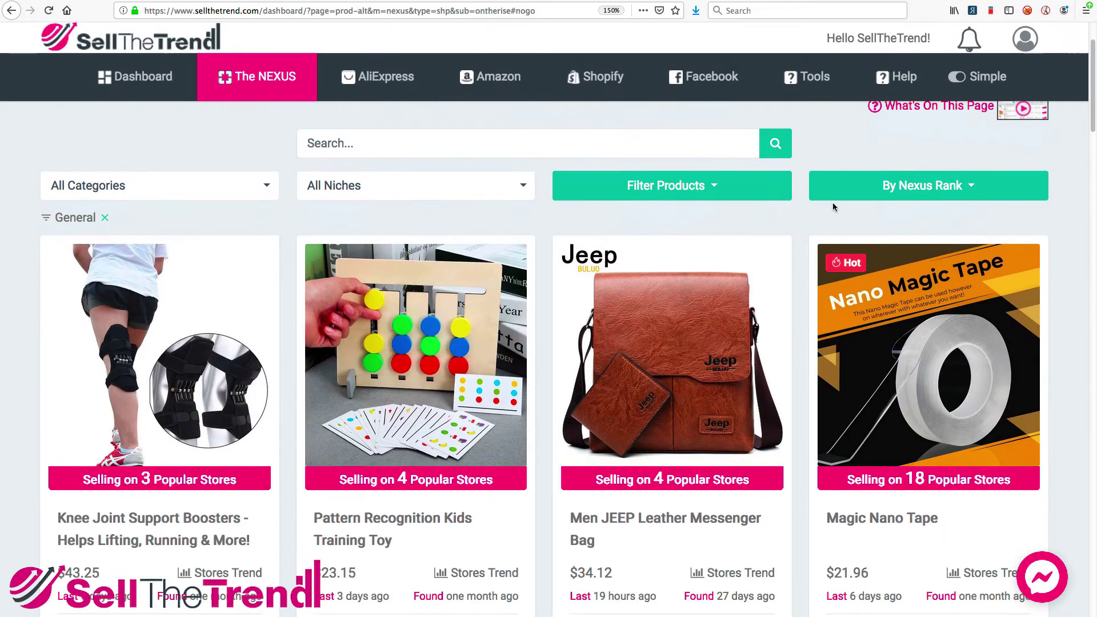
scroll(833, 207, "down", 2)
left_click(912, 331)
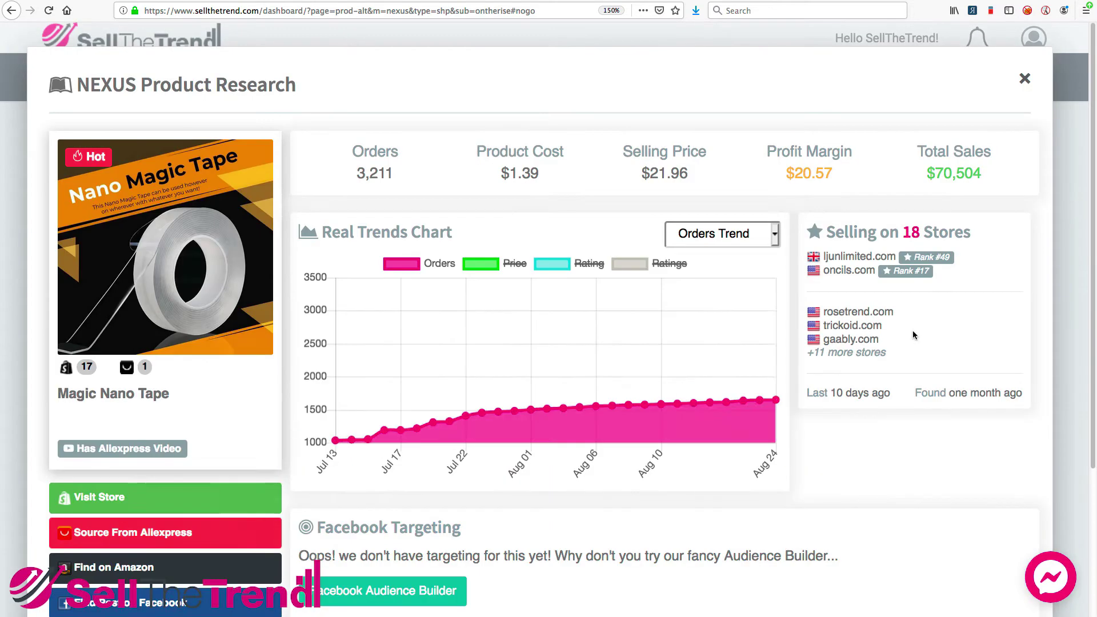
scroll(274, 343, "down", 4)
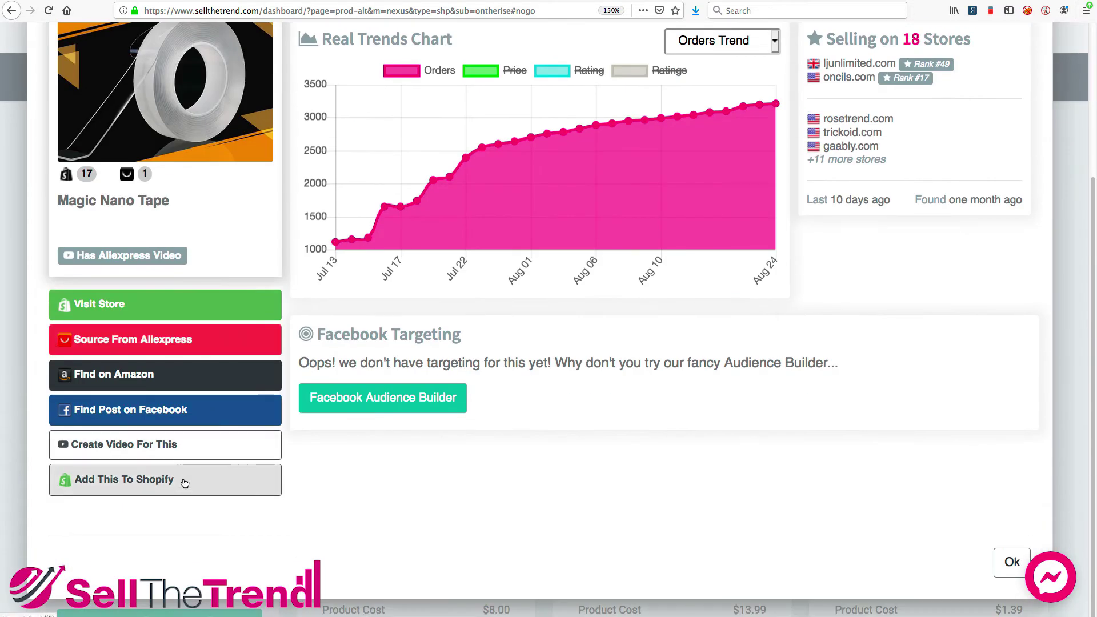
scroll(166, 503, "up", 1)
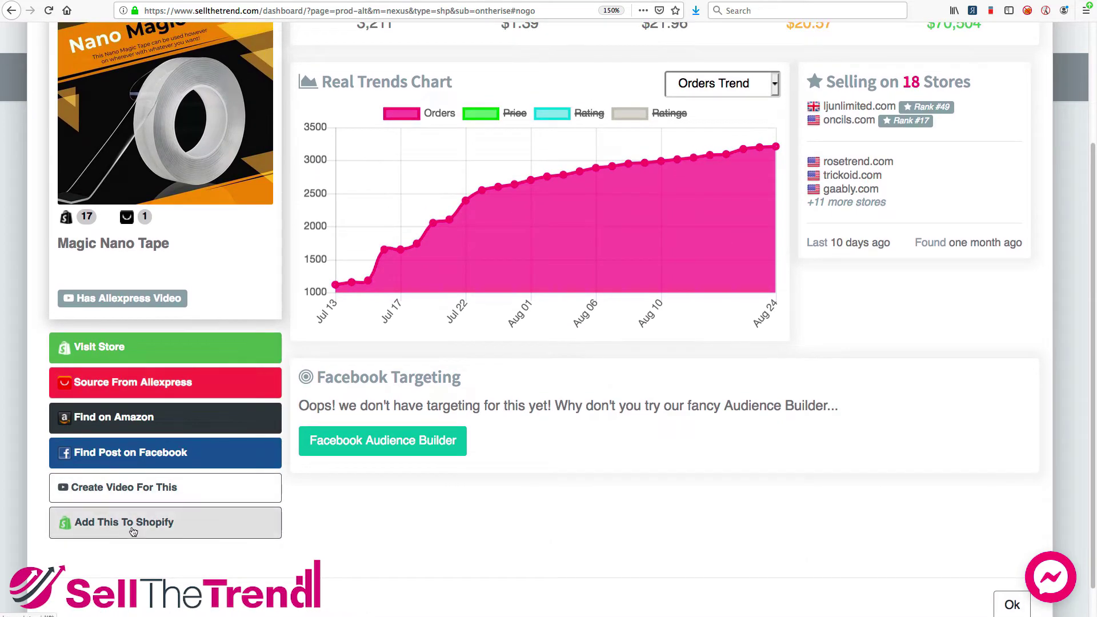
left_click(149, 523)
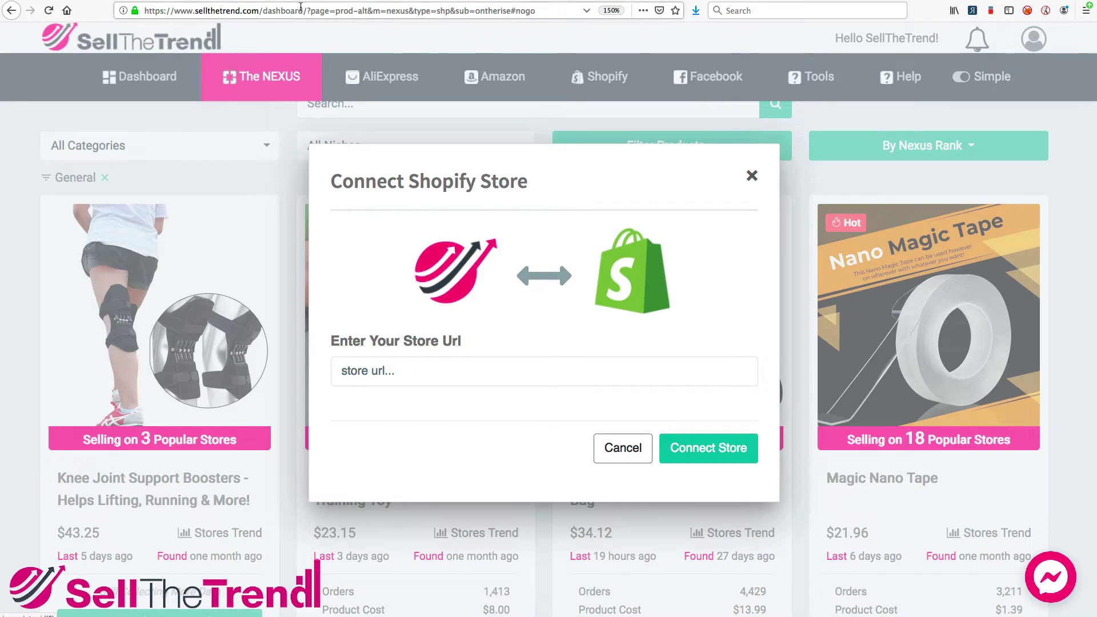
left_click(255, 1)
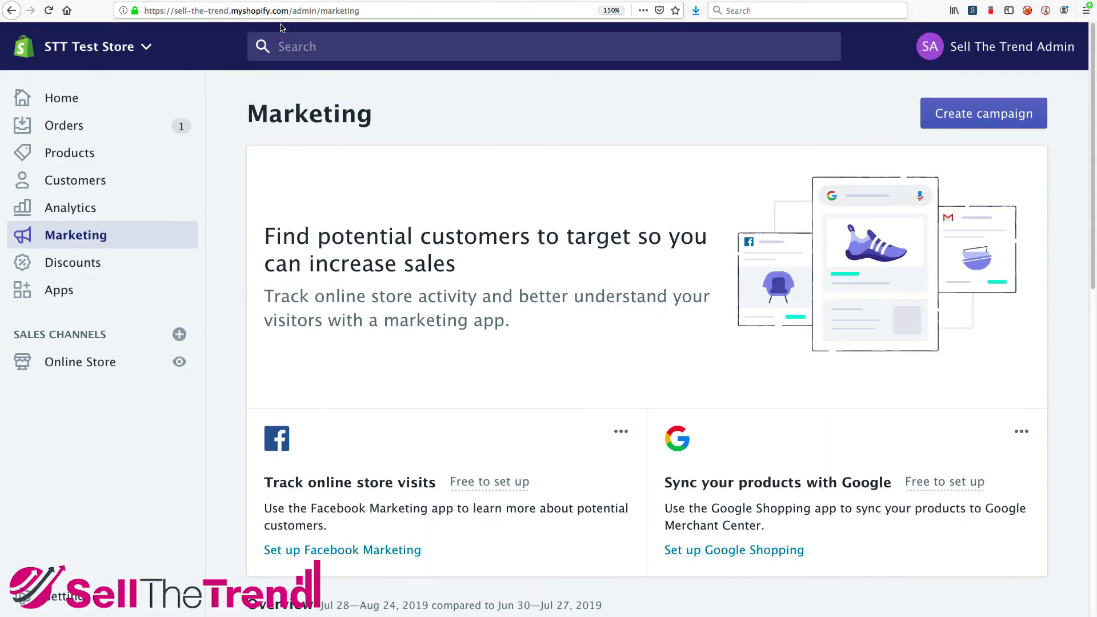
left_click_drag(144, 11, 286, 5)
key("super+c")
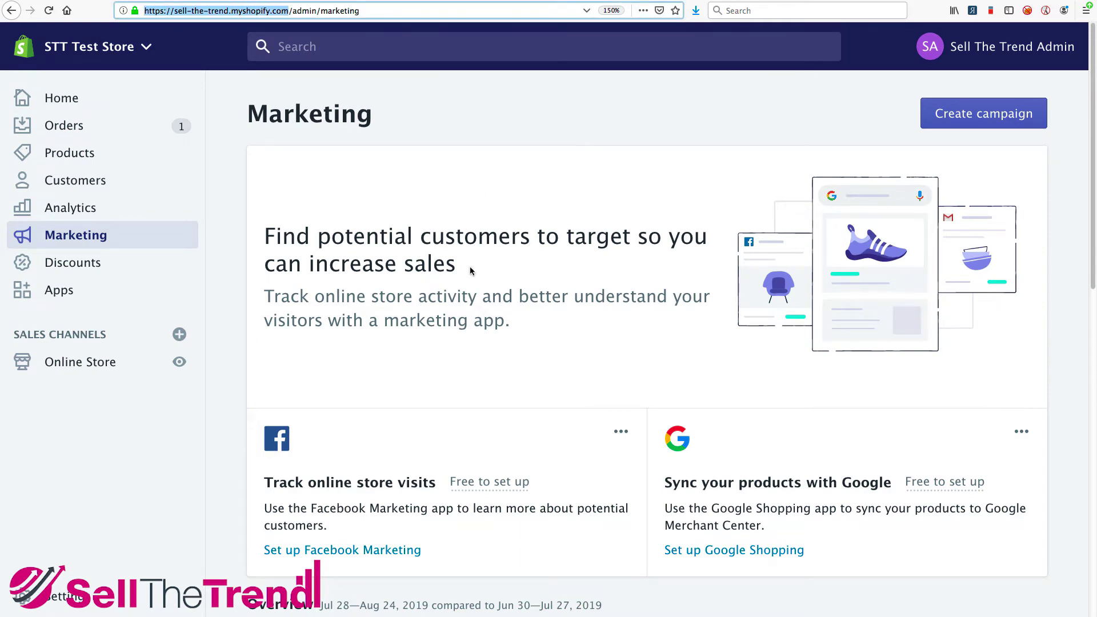
left_click(288, 11)
left_click_drag(287, 11, 143, 11)
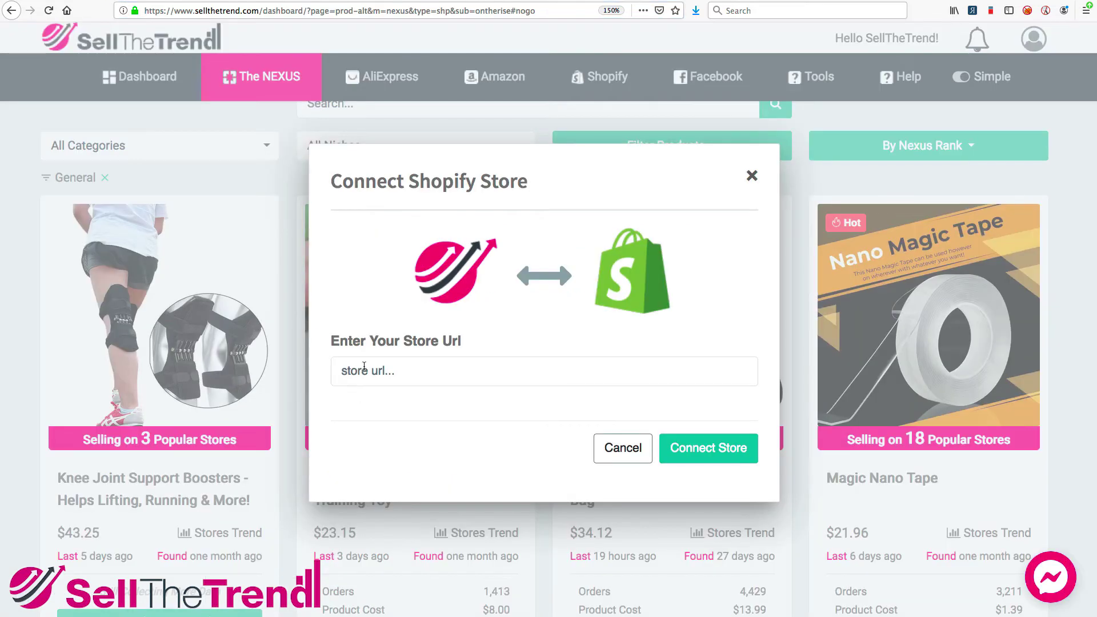
key("super+v")
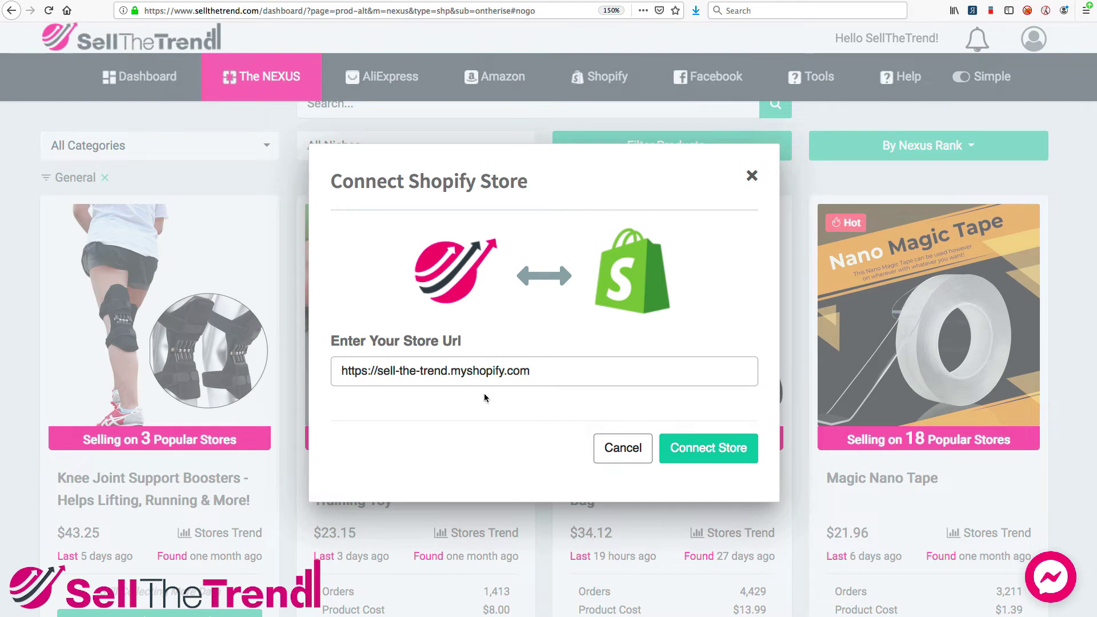
Connect the store and install the unlisted Sell The Trend app in Shopify
left_click(709, 449)
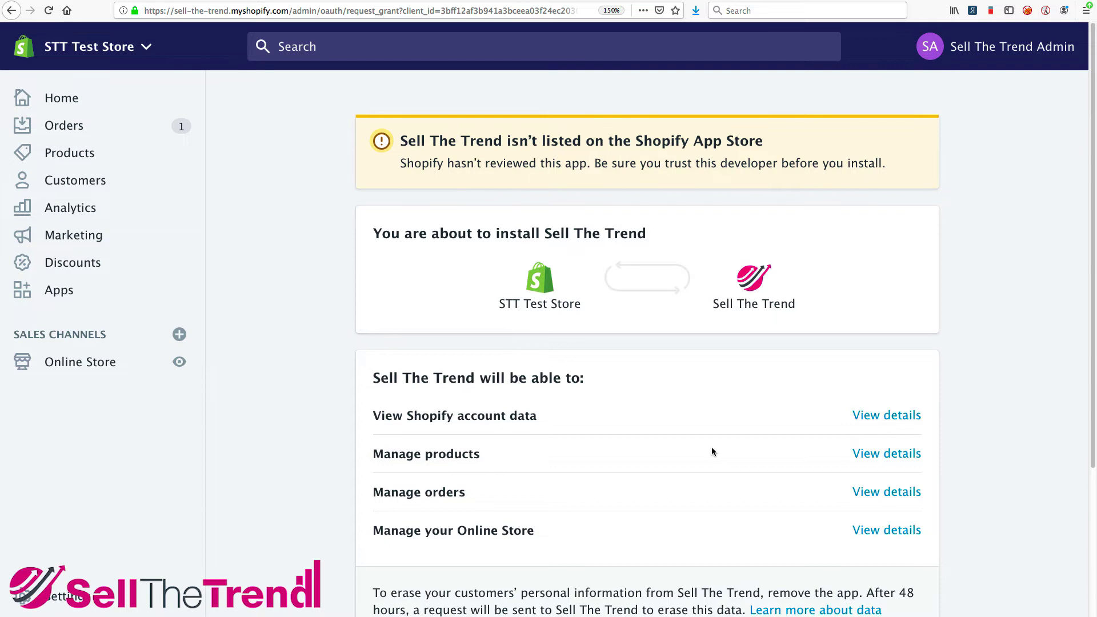
scroll(712, 451, "down", 5)
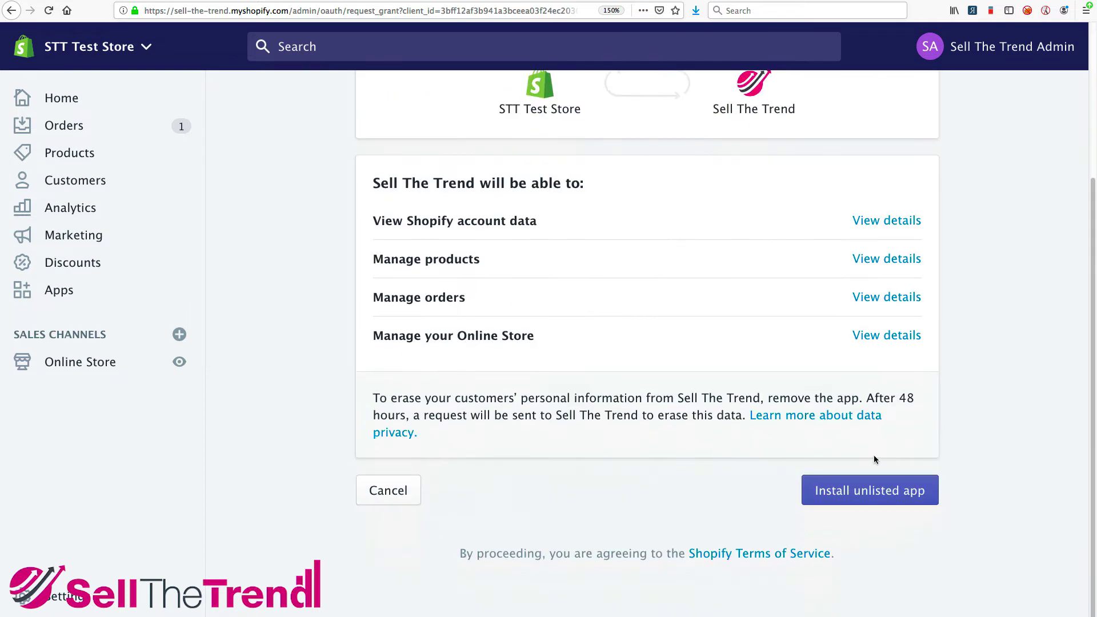
left_click(867, 500)
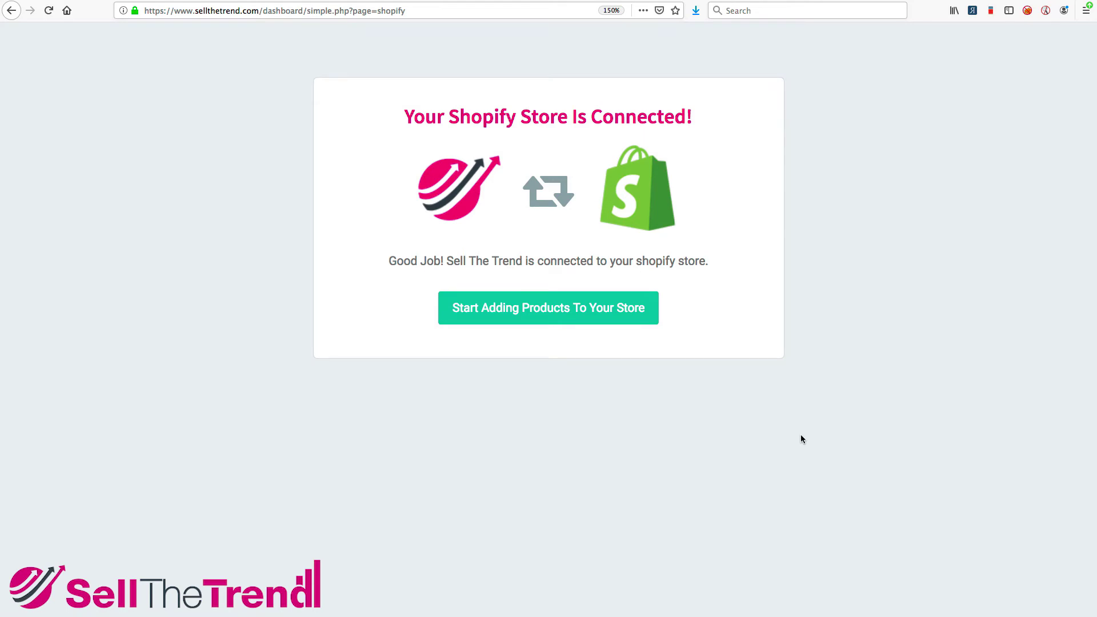
Start adding products from the Nexus On The Rise list and sort it by Nexus rank
left_click(537, 317)
mouse_move(257, 78)
left_click(268, 194)
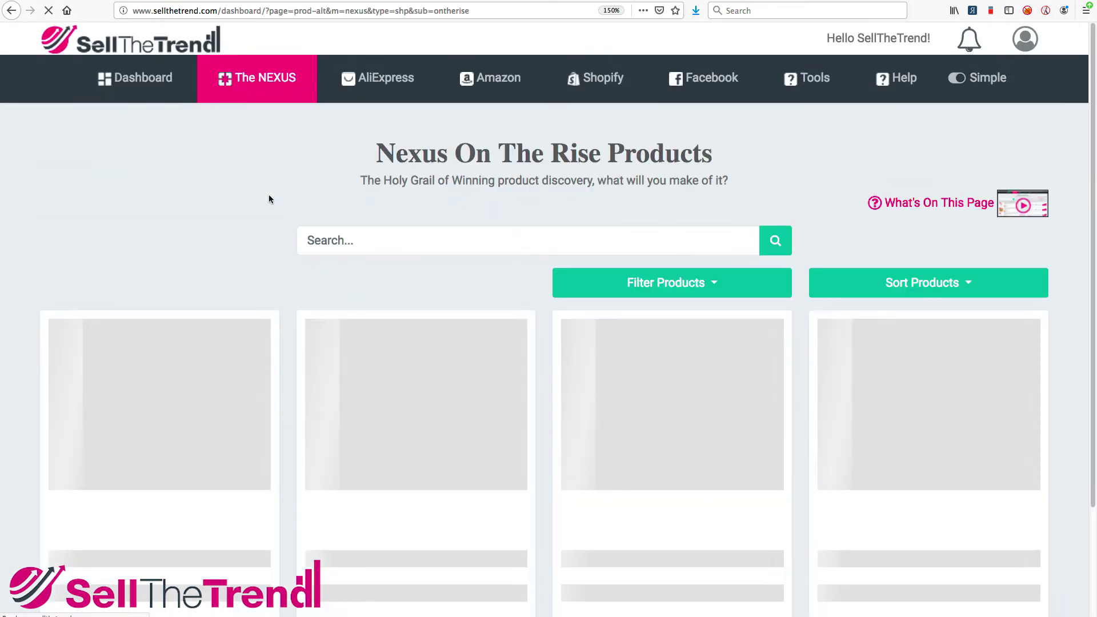
left_click(961, 287)
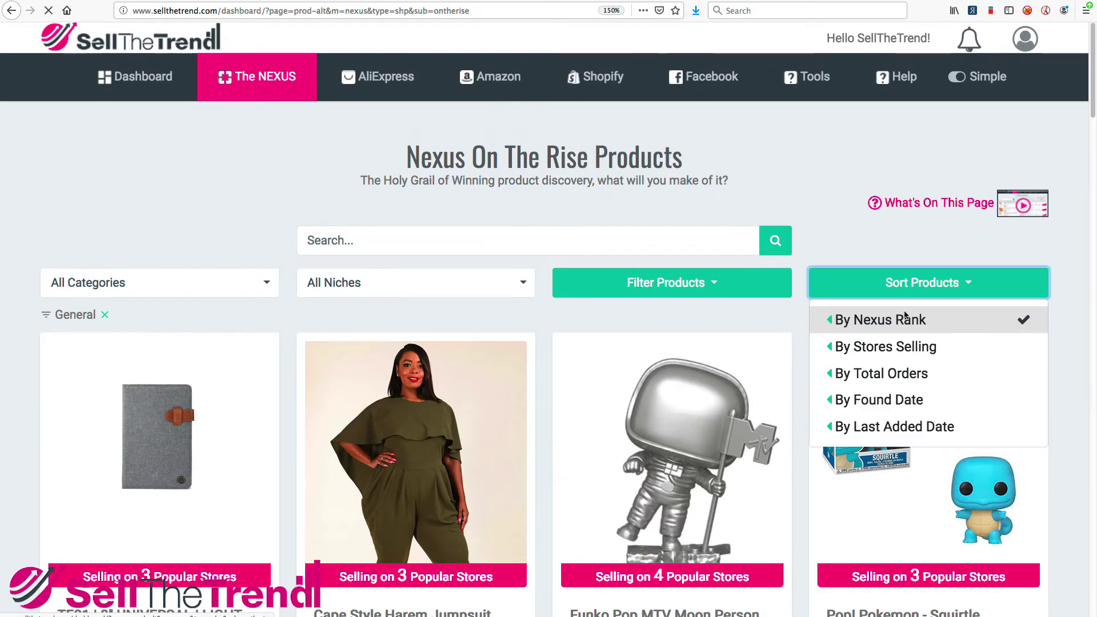
left_click(905, 317)
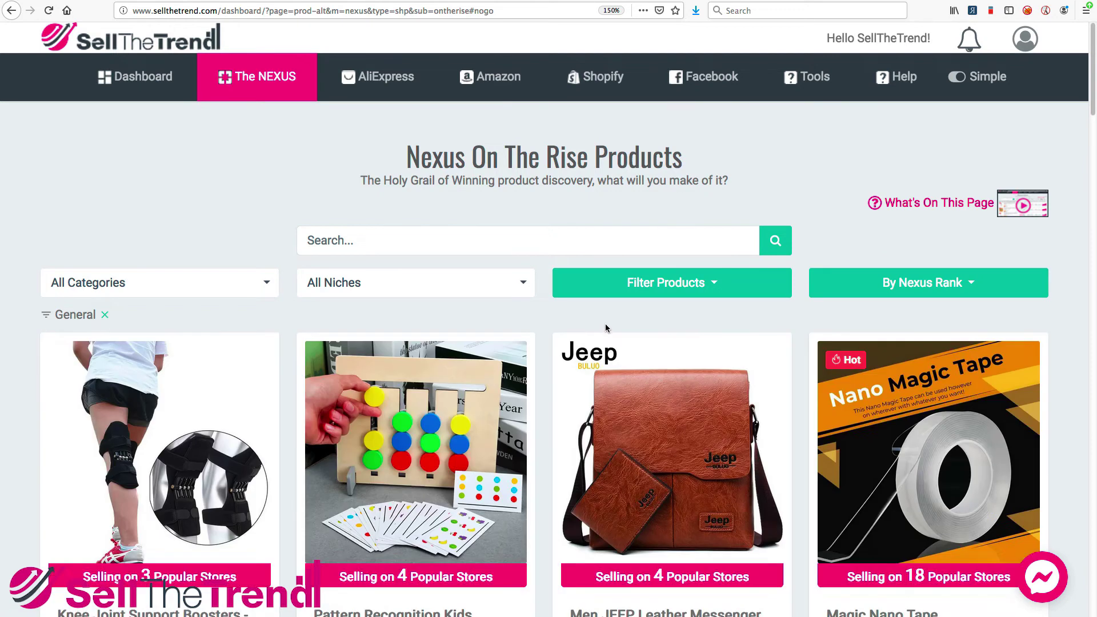
Open the product research for the Slow Rebound Pressure Pillow and choose to add it to Shopify
scroll(605, 328, "down", 15)
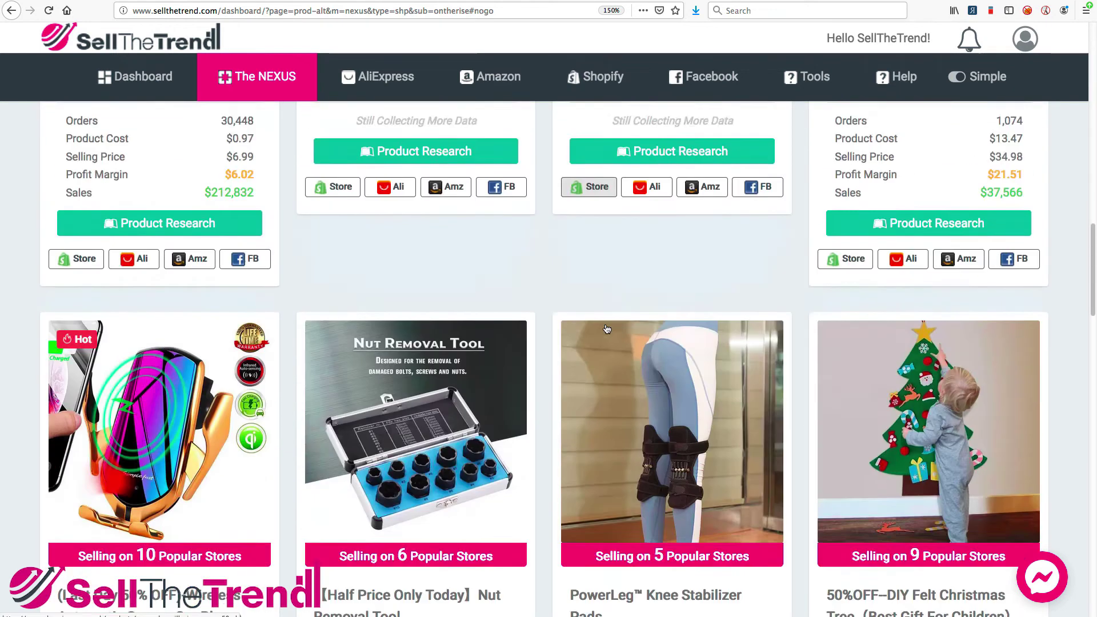
scroll(607, 329, "up", 6)
left_click(928, 253)
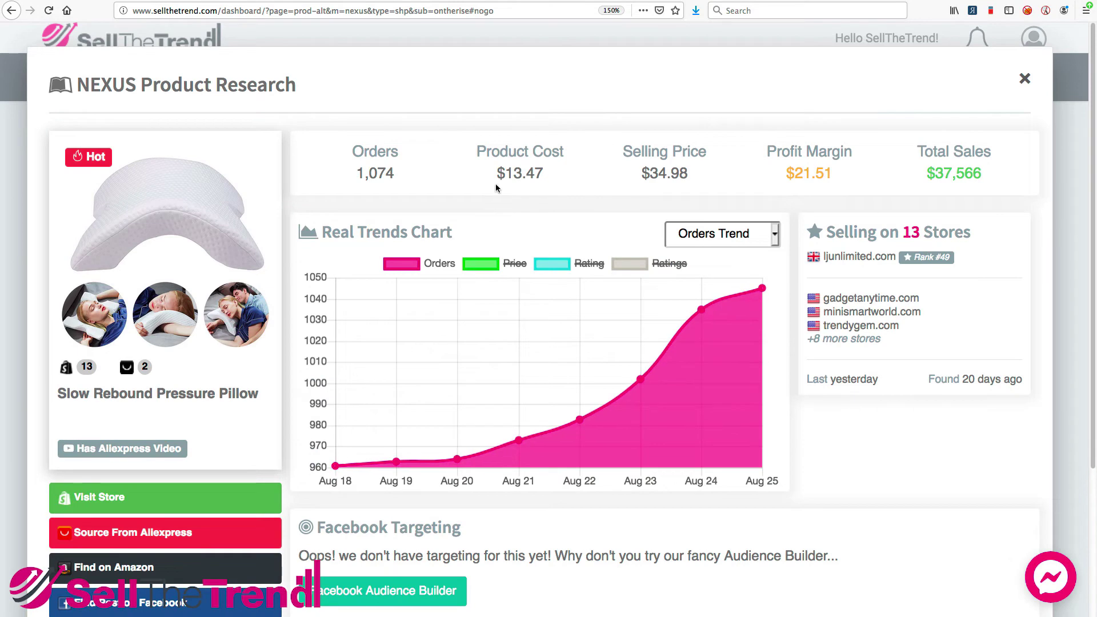
scroll(495, 184, "down", 1)
scroll(495, 188, "down", 5)
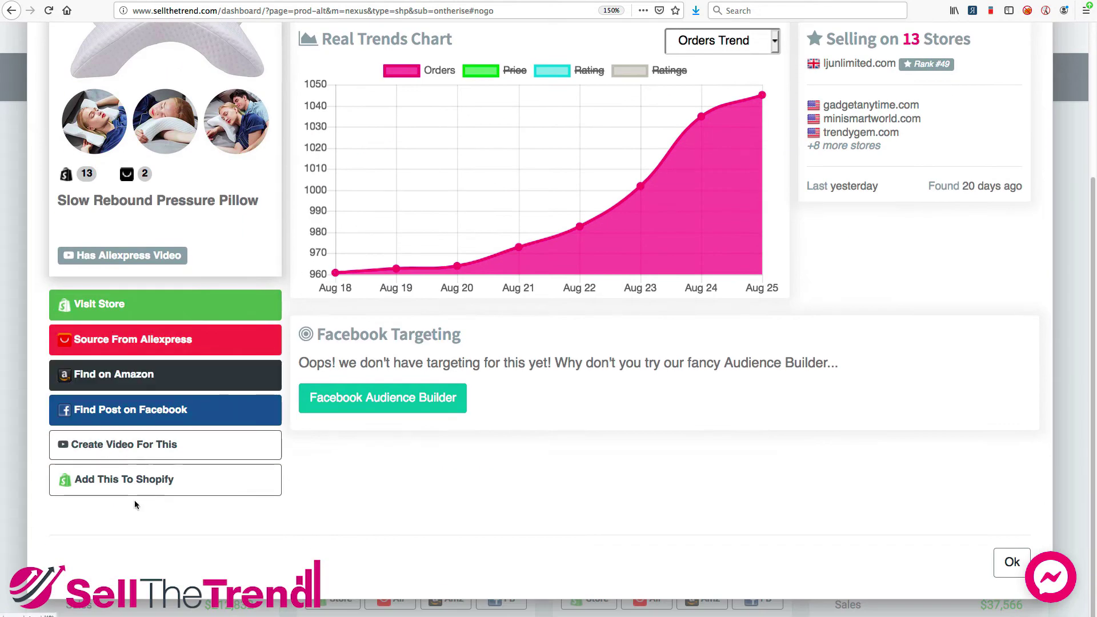
scroll(134, 485, "up", 1)
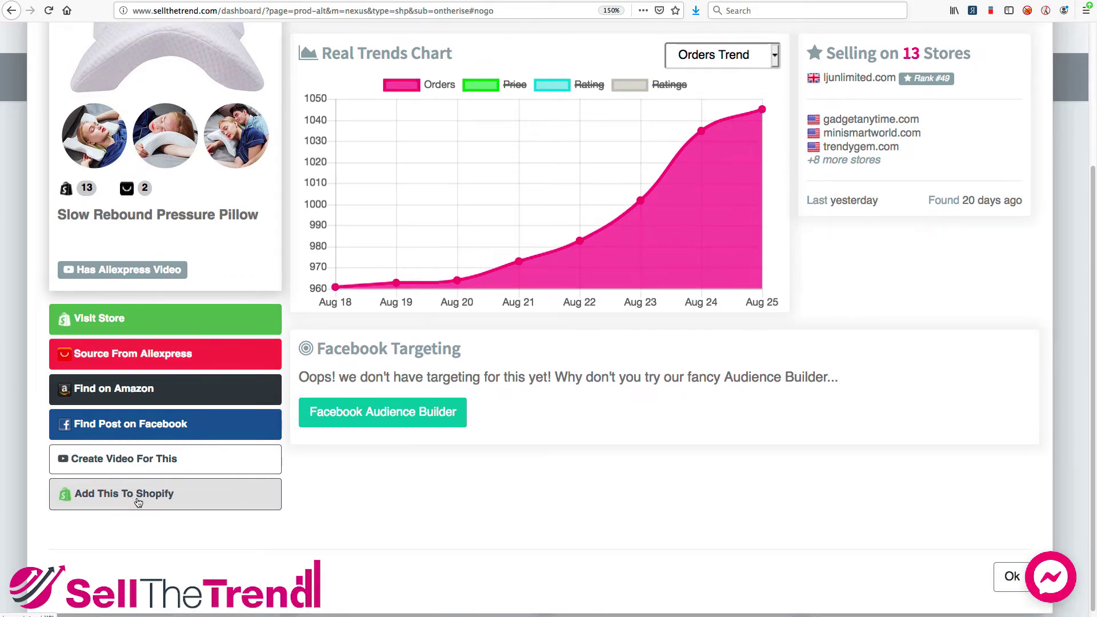
left_click(137, 499)
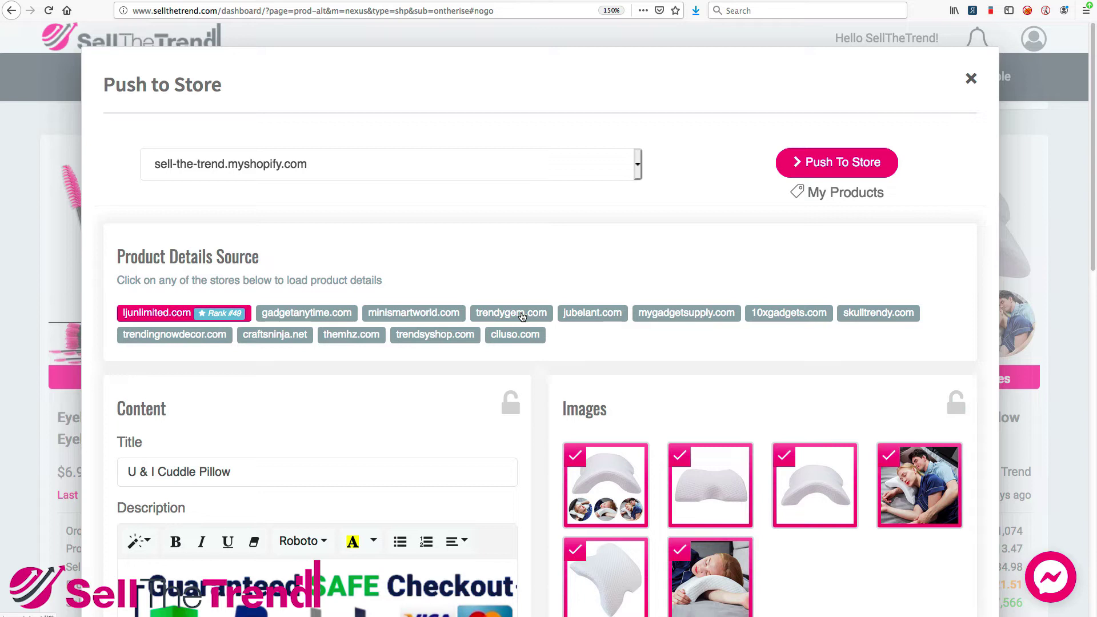
Look over the pillow's product form and push it to the sell-the-trend.myshopify.com store
scroll(550, 387, "down", 8)
scroll(550, 386, "up", 10)
left_click(829, 169)
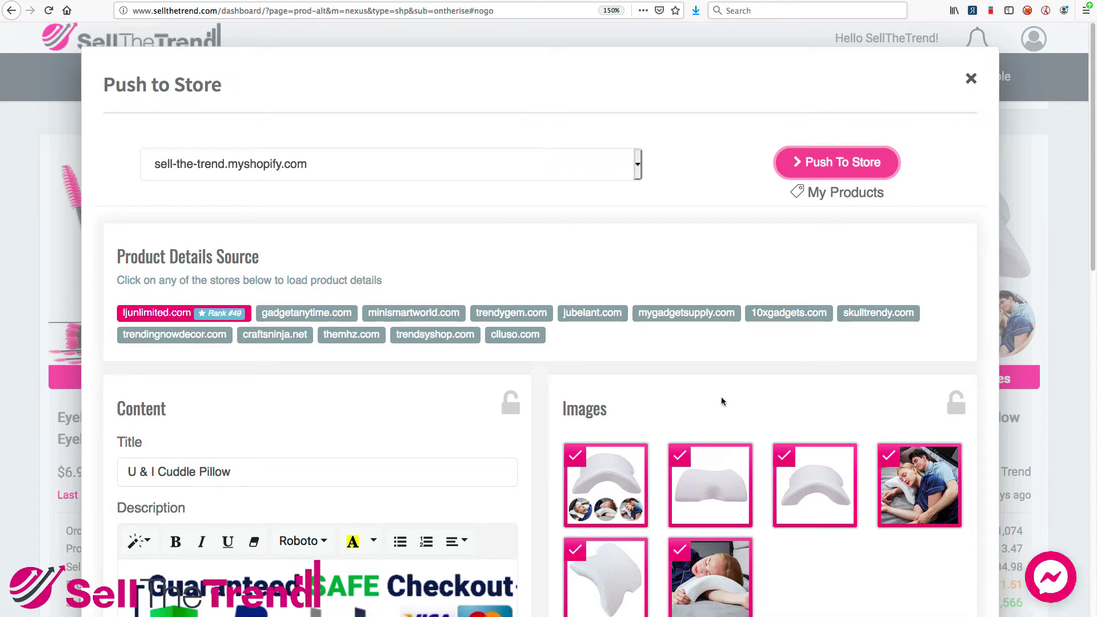
Examine the pillow's details source, title, description, images, pricing and fulfillment source in the Push to Store form
scroll(721, 400, "down", 8)
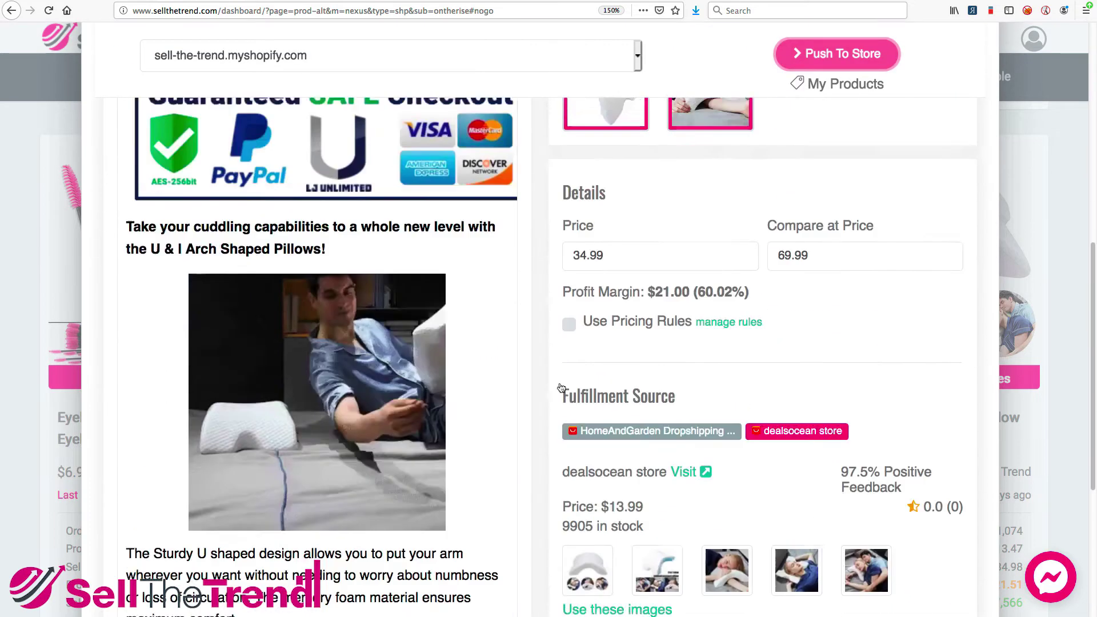
scroll(561, 388, "down", 5)
scroll(599, 335, "up", 15)
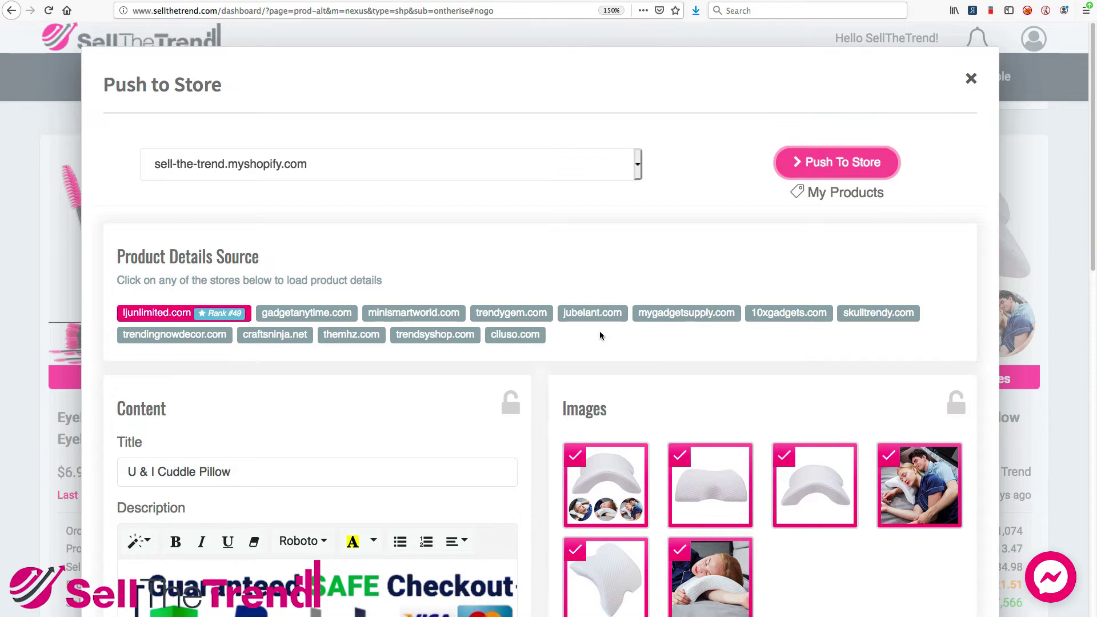
scroll(614, 346, "down", 1)
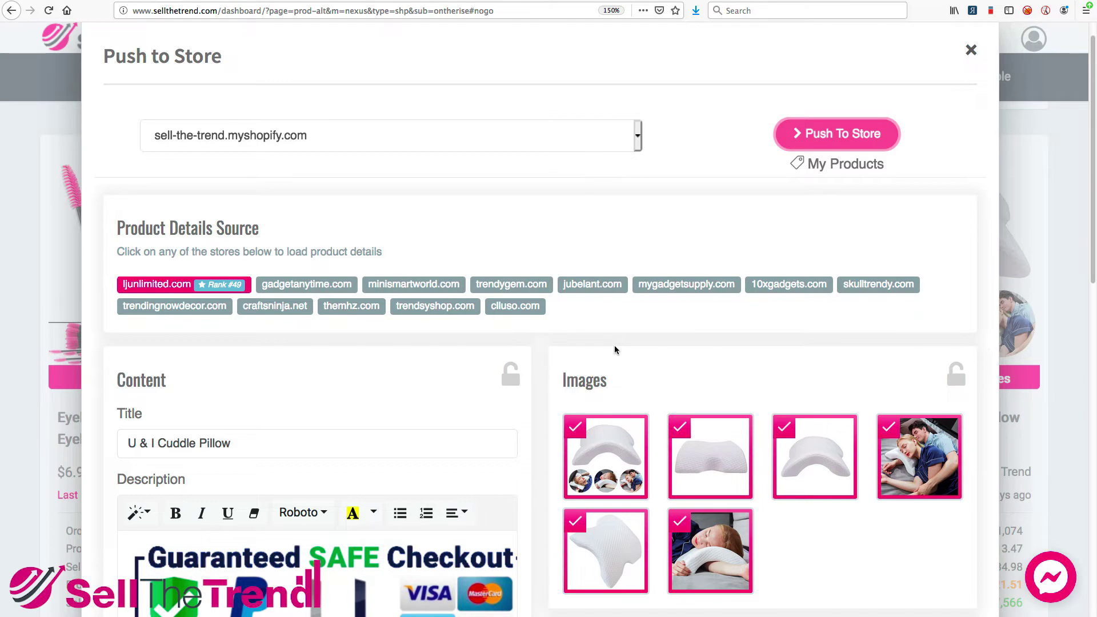
scroll(615, 349, "up", 1)
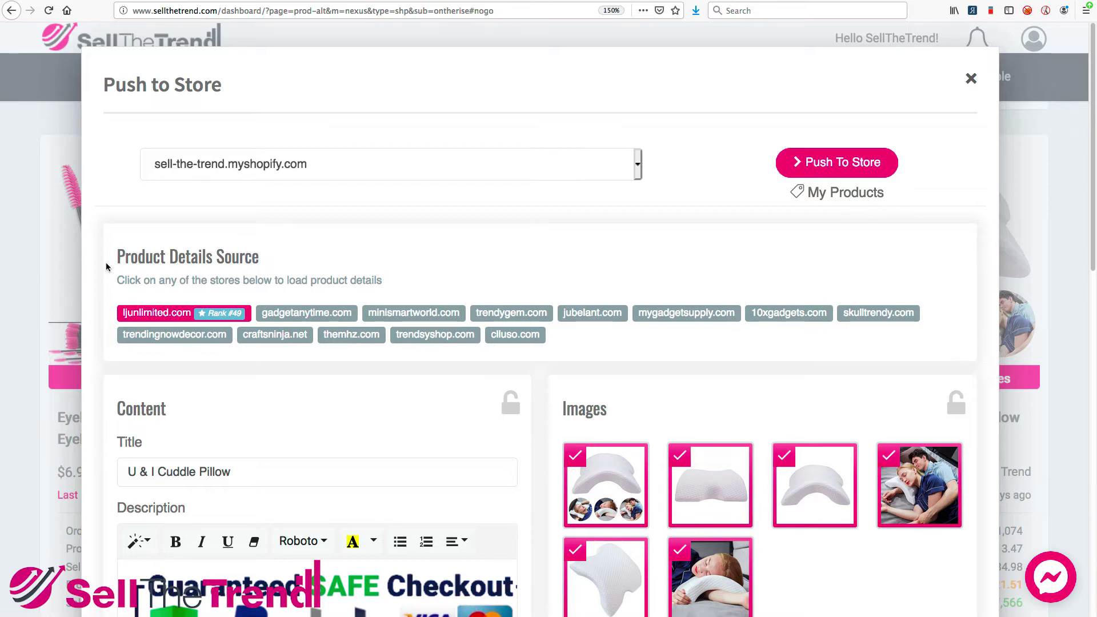
scroll(285, 268, "down", 4)
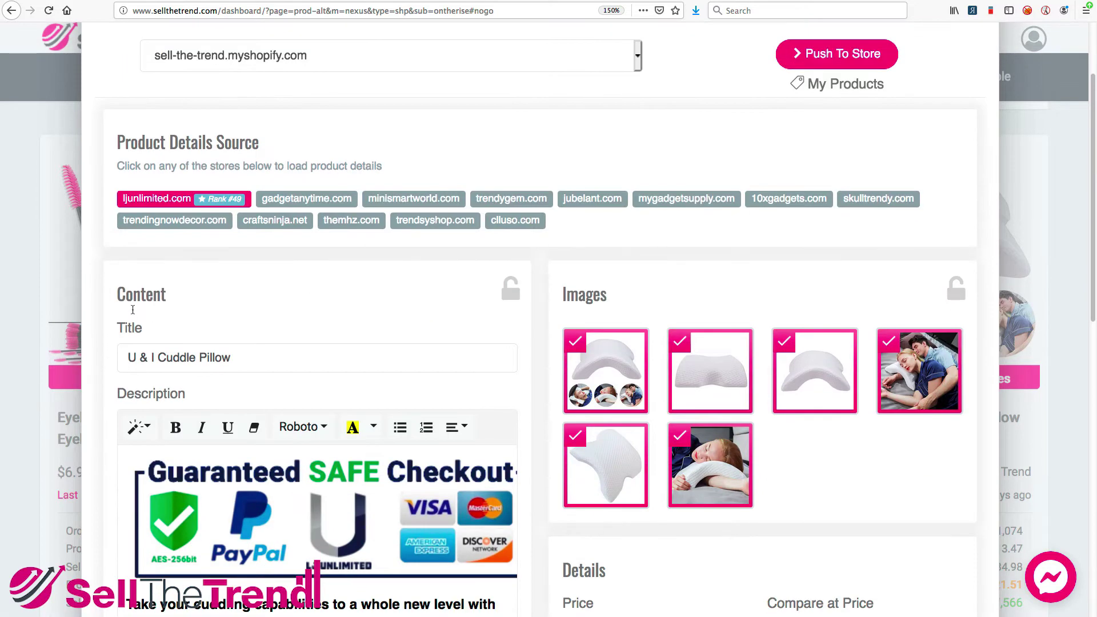
scroll(273, 424, "down", 8)
scroll(273, 424, "up", 10)
scroll(625, 366, "down", 4)
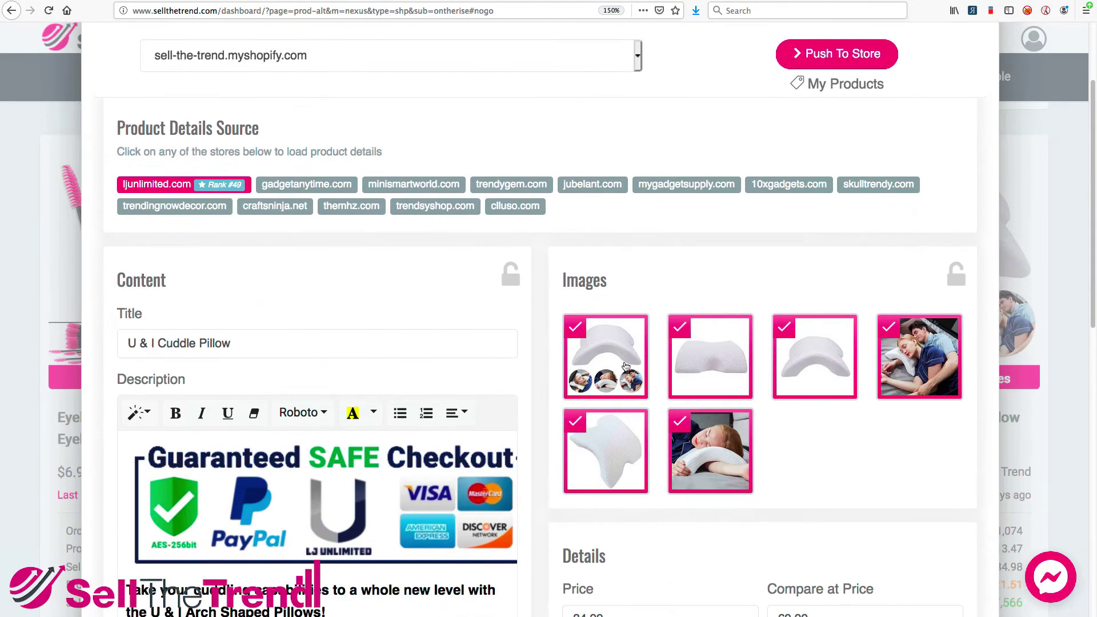
scroll(751, 407, "up", 2)
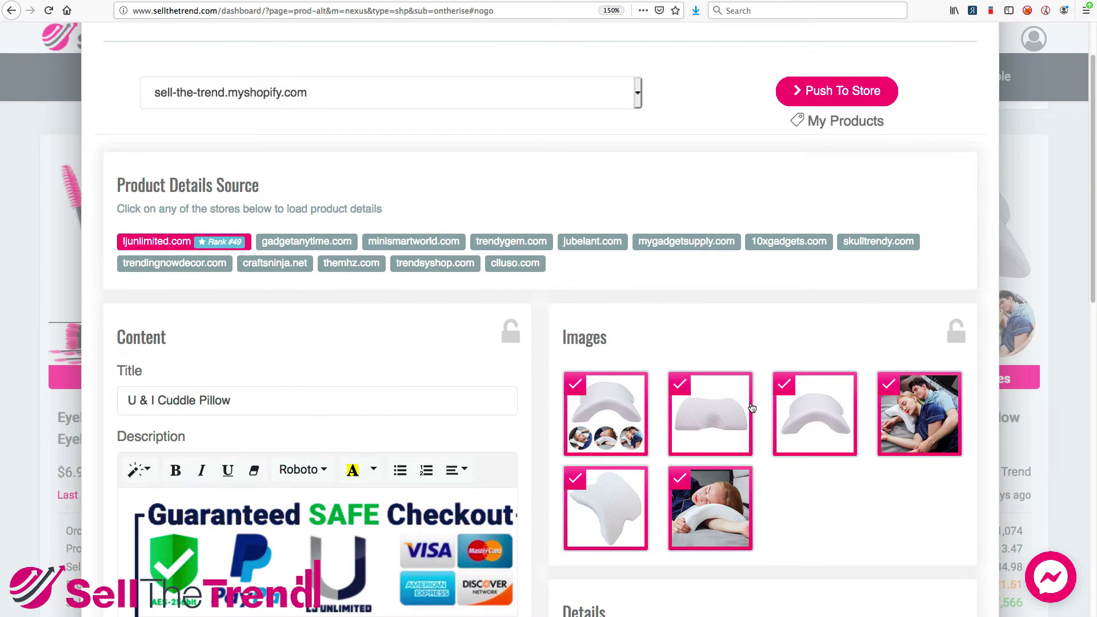
scroll(617, 454, "down", 5)
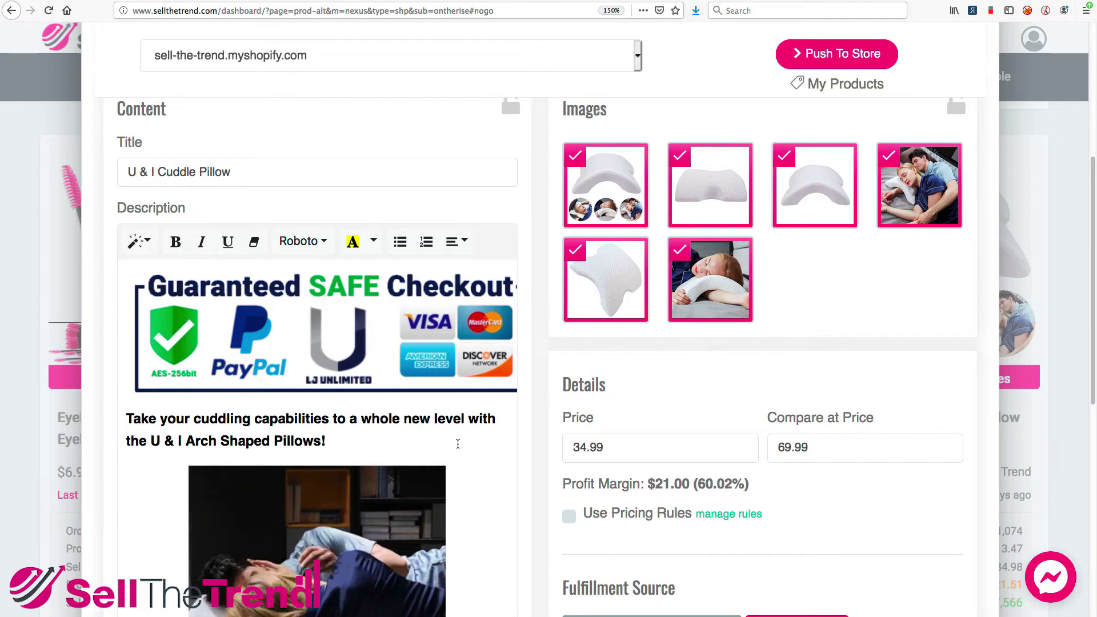
scroll(458, 394, "down", 7)
scroll(380, 327, "up", 5)
scroll(379, 324, "up", 8)
scroll(723, 491, "down", 2)
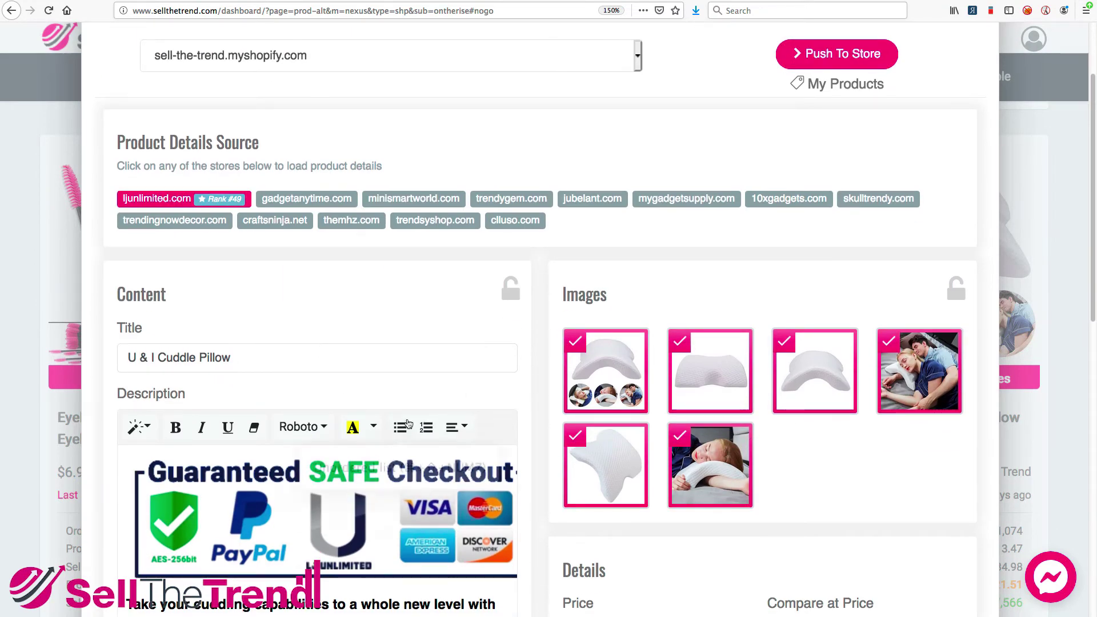
scroll(405, 411, "down", 3)
scroll(409, 424, "up", 3)
scroll(366, 360, "up", 1)
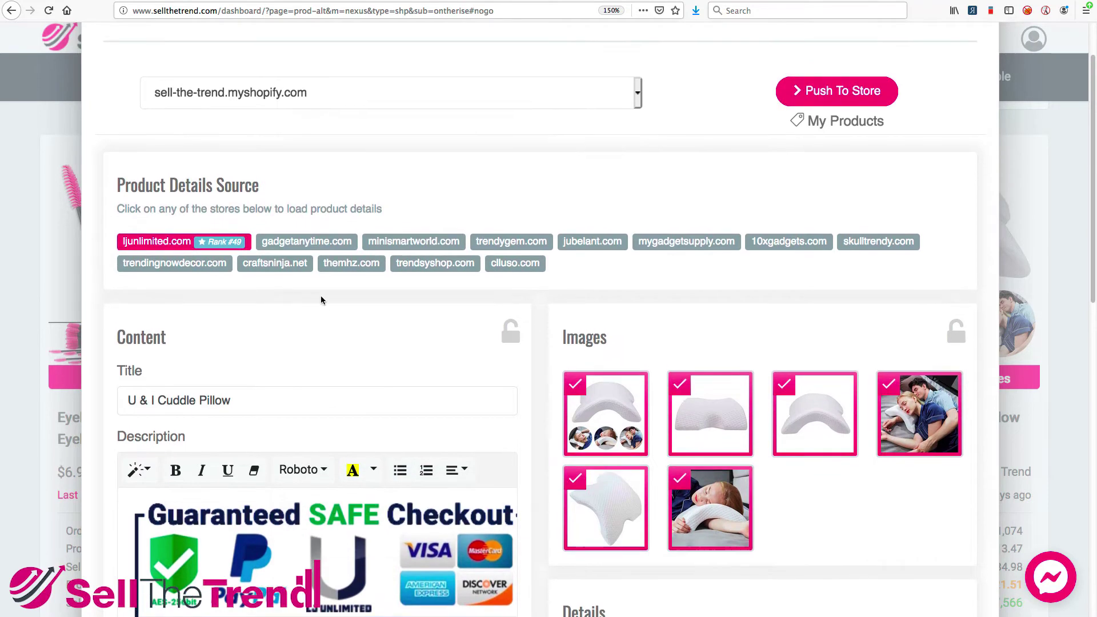
Load the pillow's product details from gadgetanytime.com and look over its title and description
left_click(300, 248)
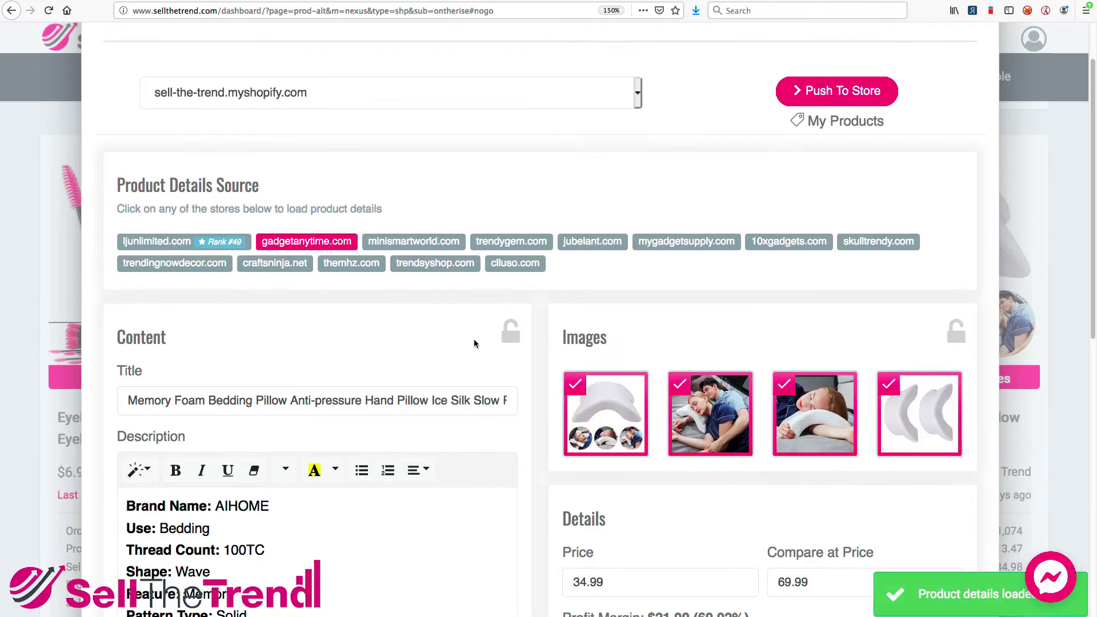
scroll(457, 339, "down", 1)
scroll(457, 339, "down", 4)
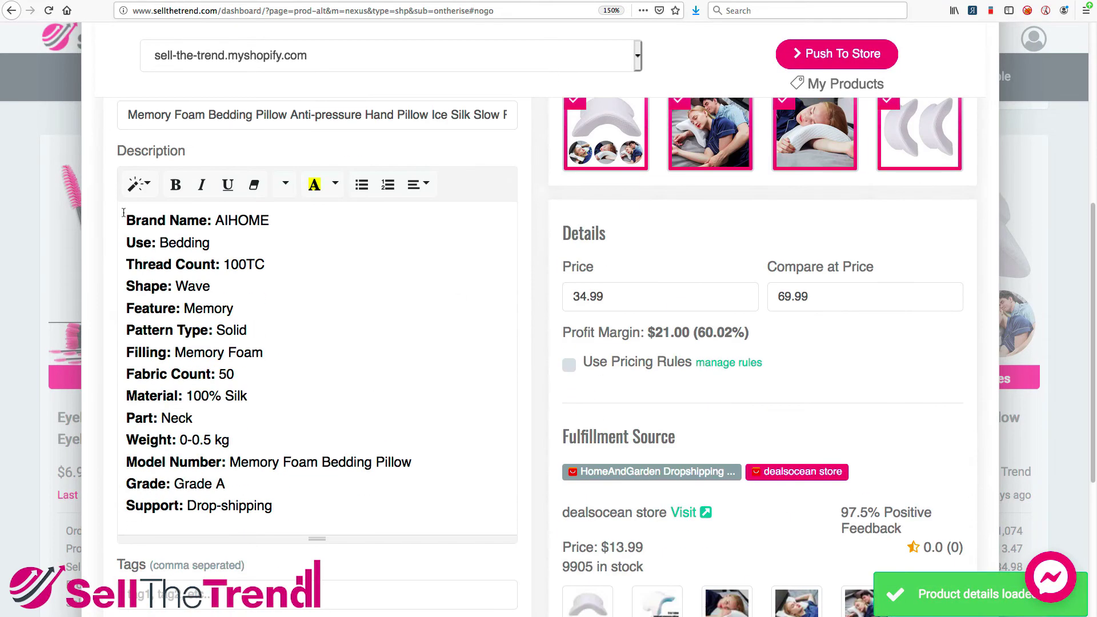
left_click_drag(122, 219, 428, 509)
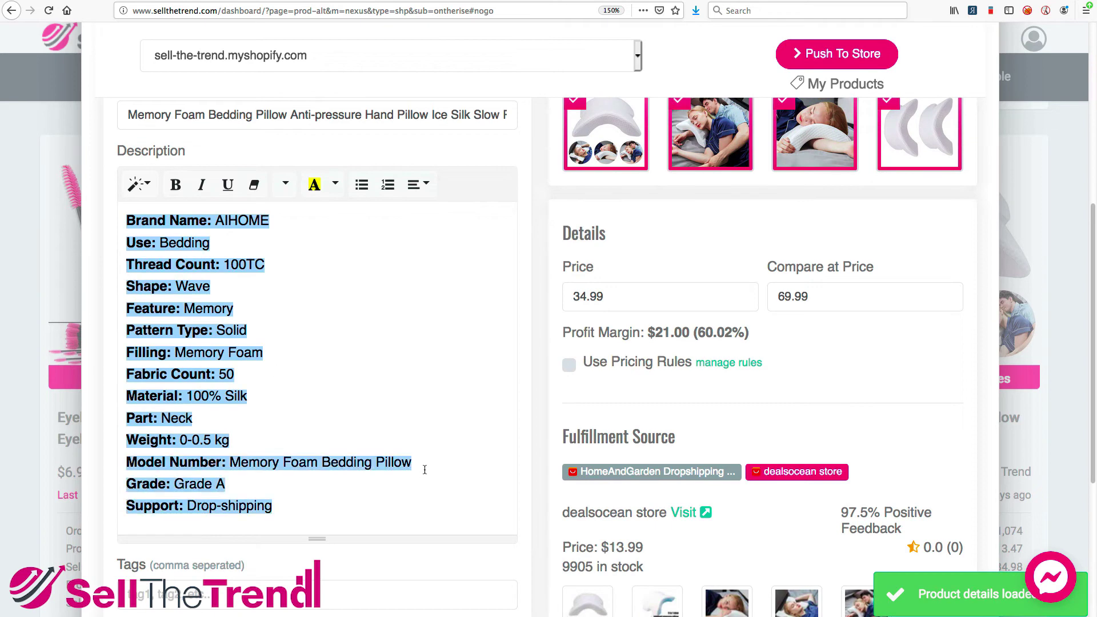
scroll(425, 470, "up", 6)
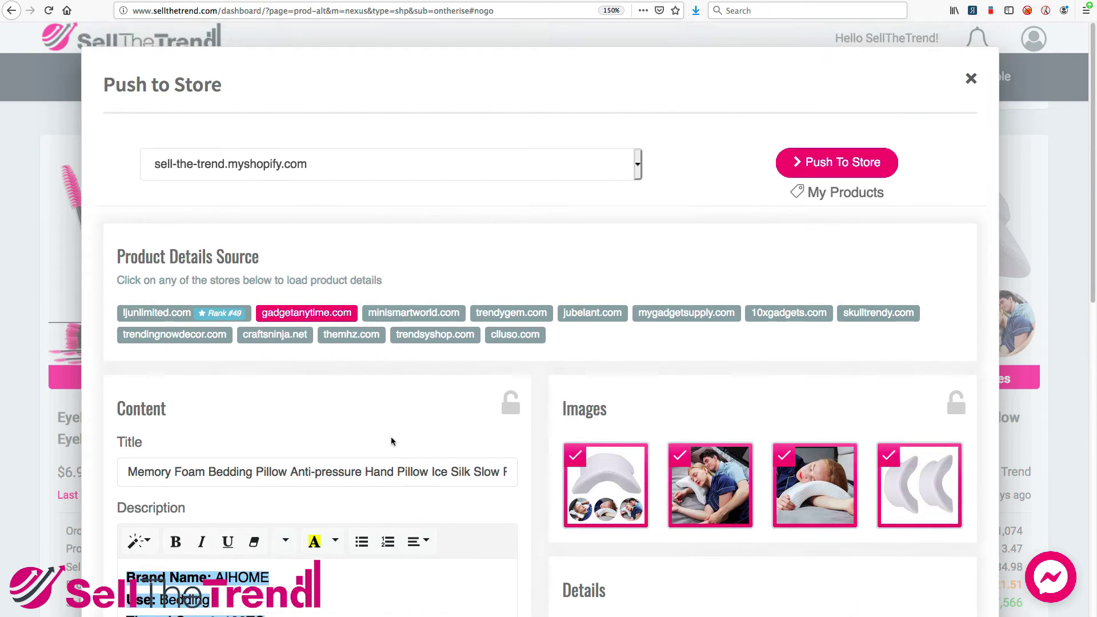
scroll(392, 439, "down", 1)
Load the product details from minismartworld.com and look over its description and images
left_click(403, 284)
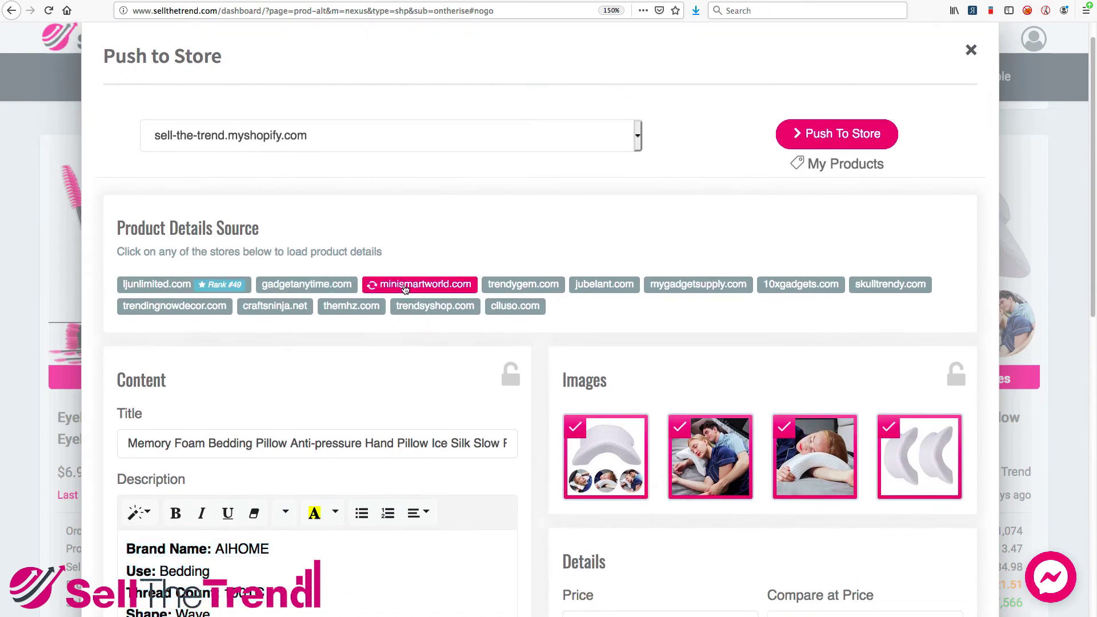
scroll(464, 325, "down", 3)
scroll(464, 329, "down", 10)
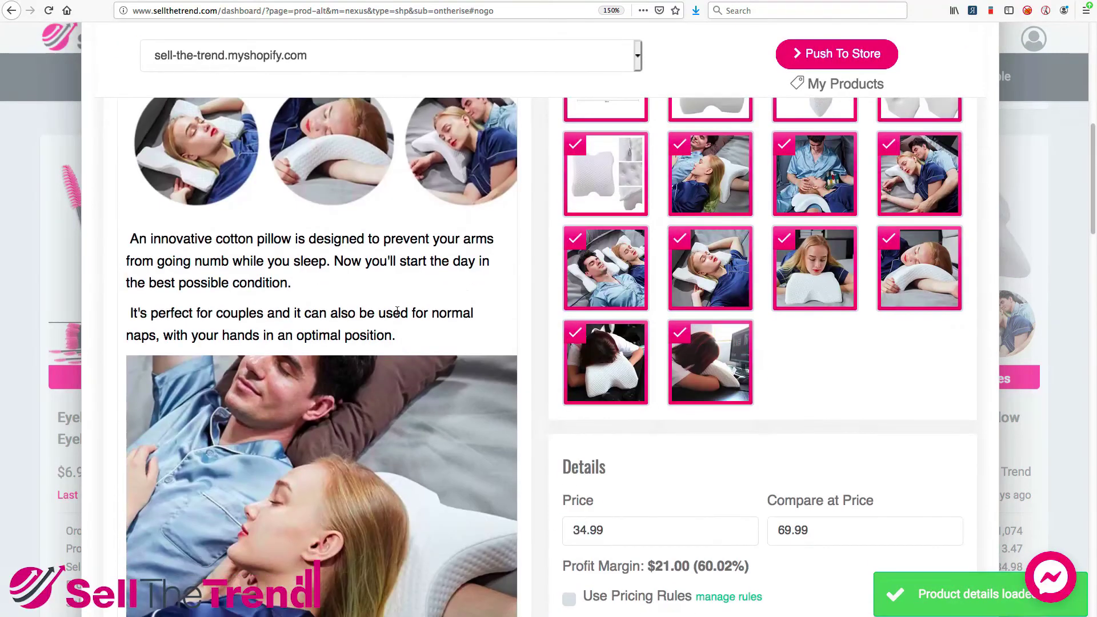
scroll(339, 307, "up", 9)
scroll(339, 307, "down", 4)
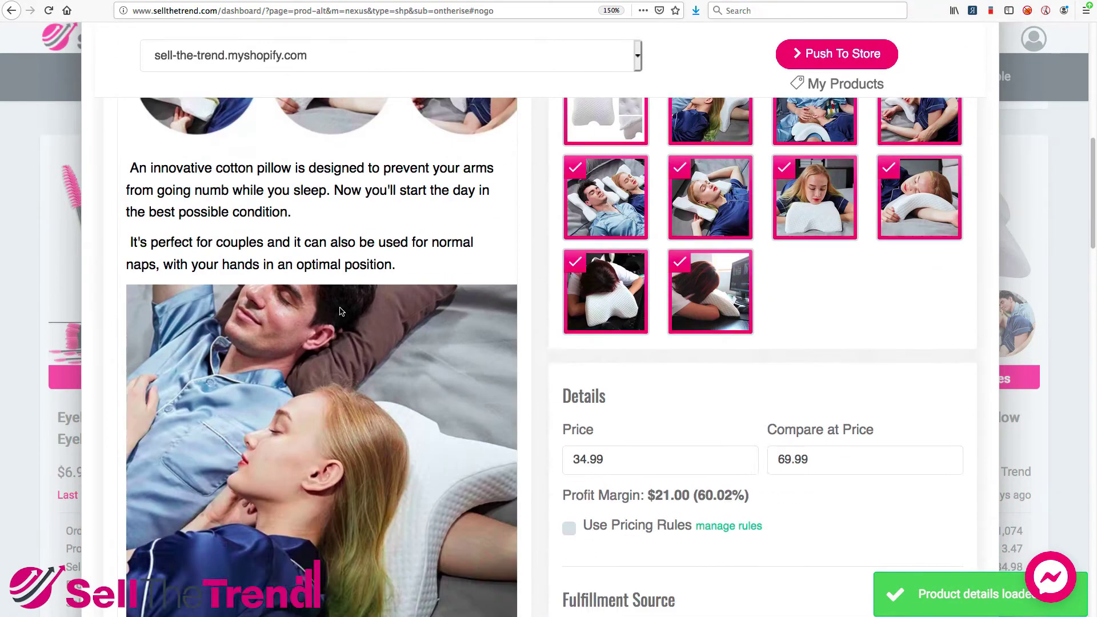
scroll(339, 307, "up", 10)
scroll(723, 402, "down", 5)
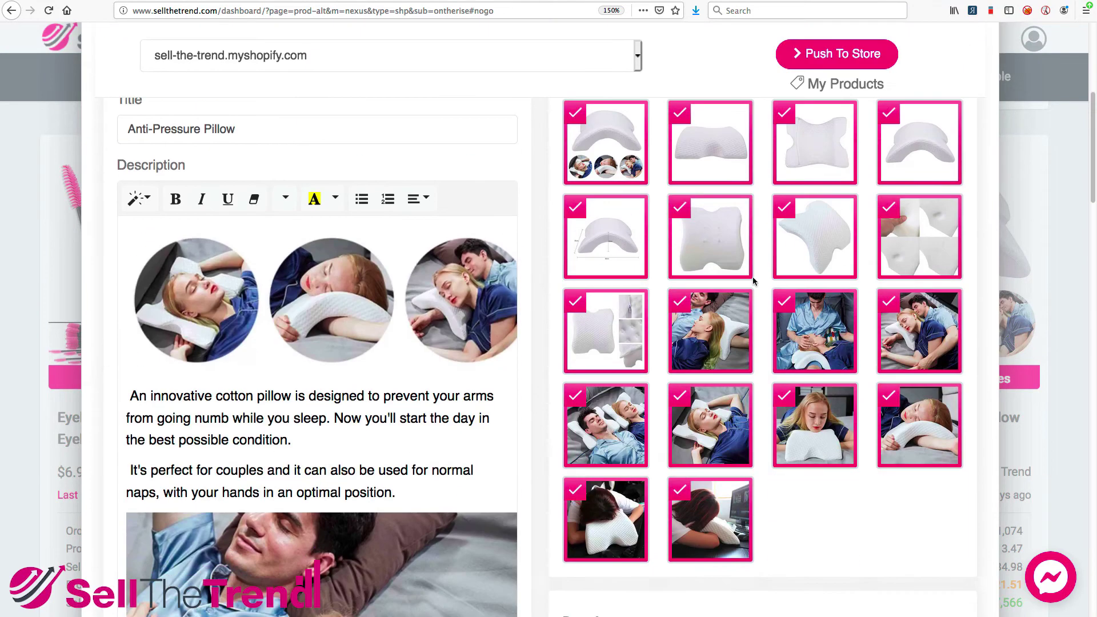
scroll(793, 316, "up", 5)
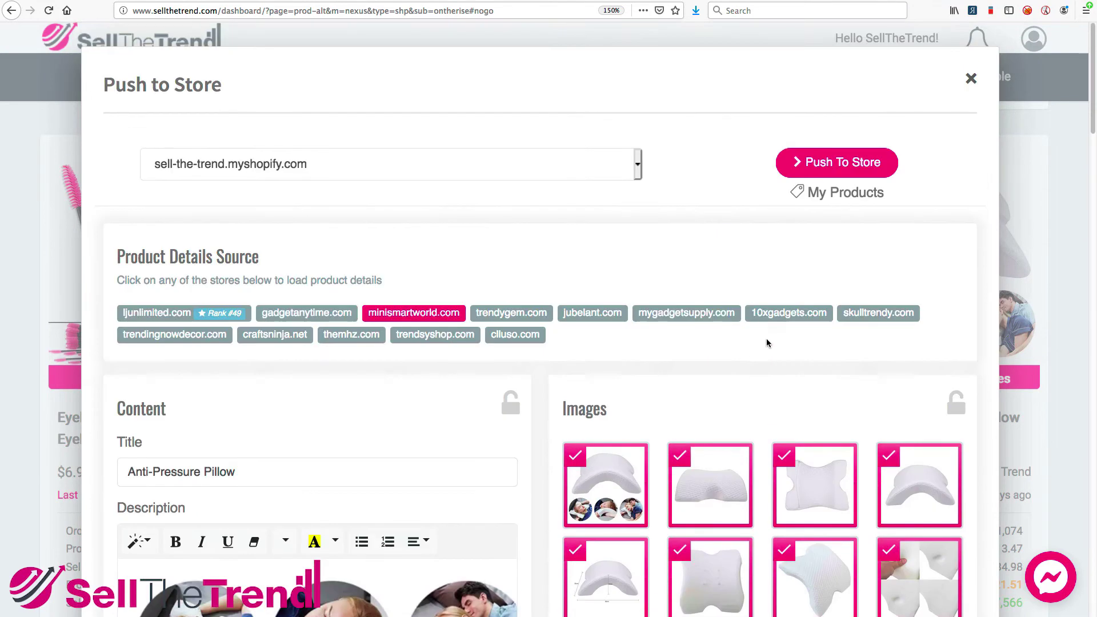
Load the product details from trendygem.com and look over its title, description and images
left_click(516, 315)
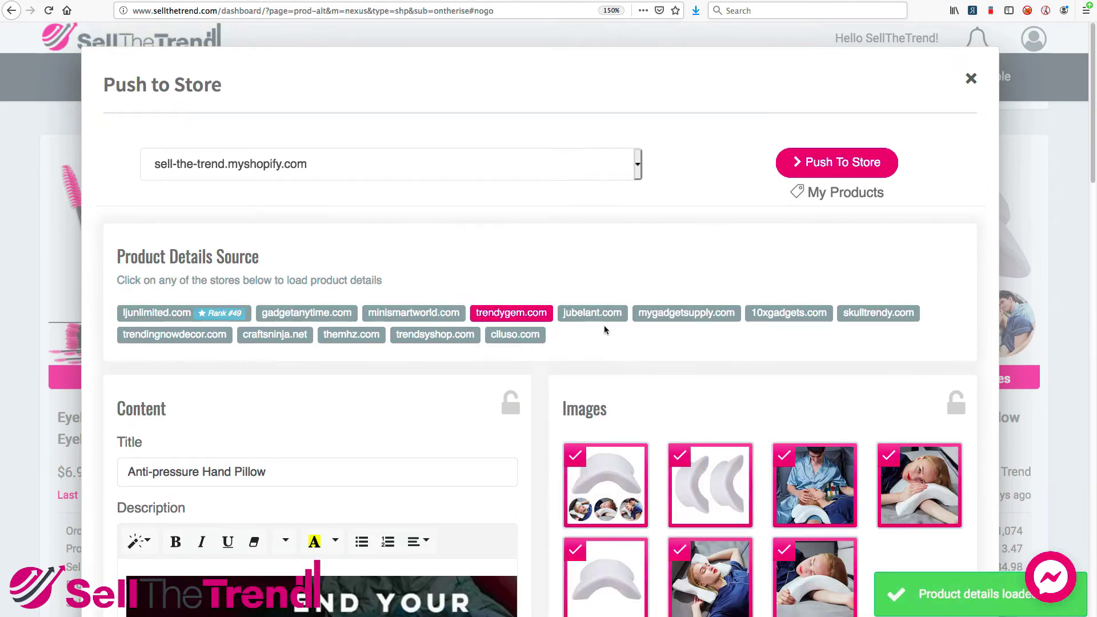
scroll(604, 325, "down", 7)
scroll(506, 321, "down", 4)
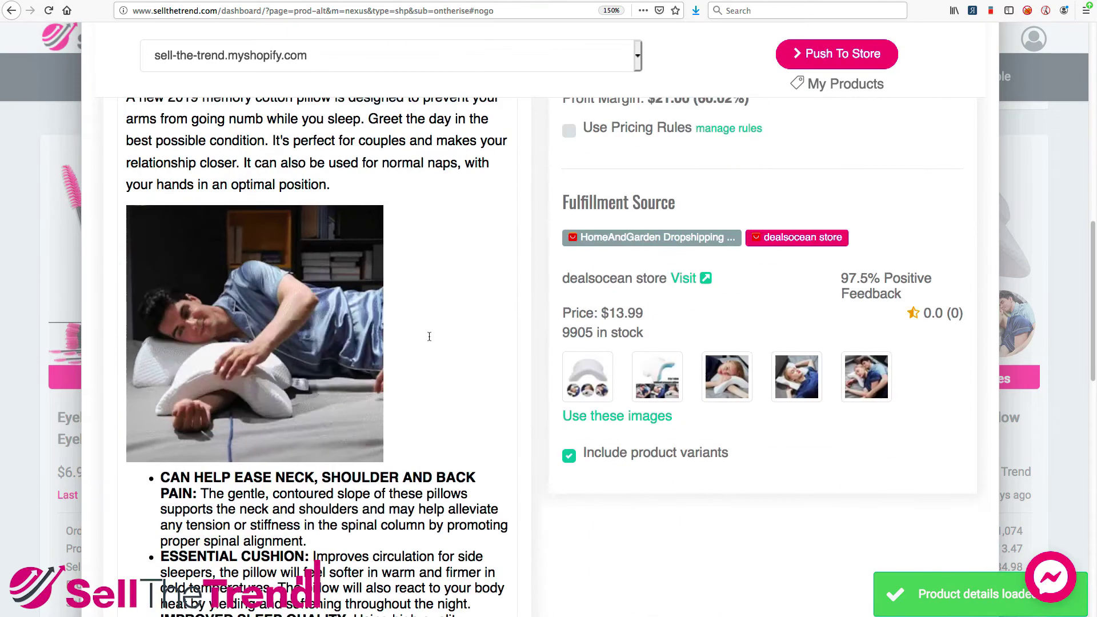
scroll(626, 313, "down", 4)
scroll(626, 313, "up", 1)
scroll(626, 313, "down", 3)
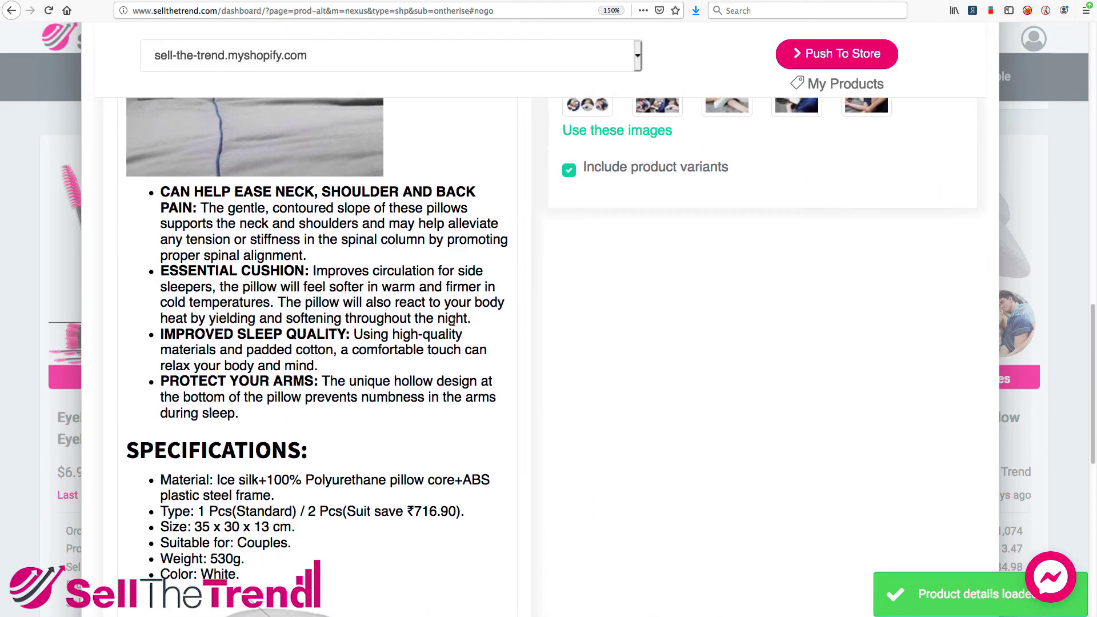
scroll(727, 330, "up", 10)
scroll(727, 335, "up", 7)
scroll(732, 340, "down", 2)
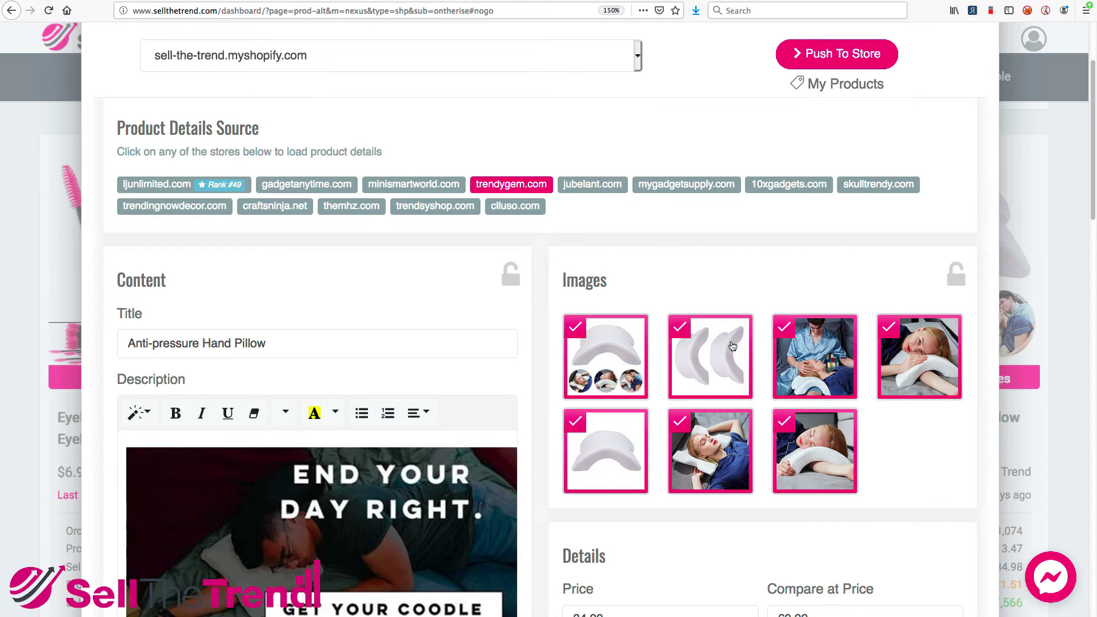
Examine the trendygem.com description's benefit bullets, specifications and dimension picture
scroll(471, 377, "down", 8)
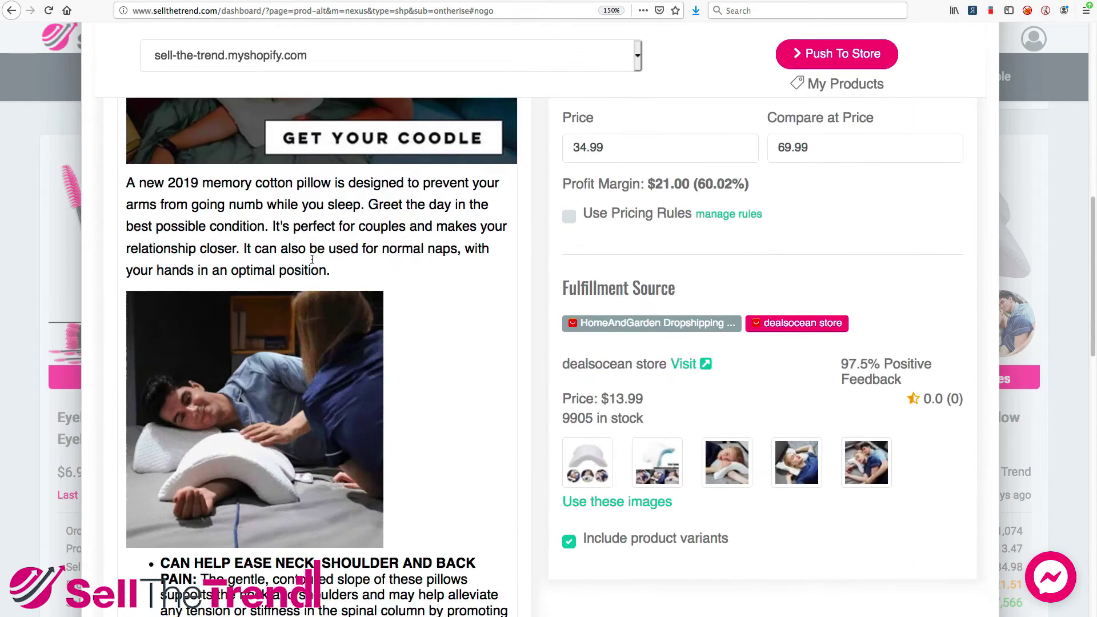
scroll(308, 297, "down", 5)
scroll(332, 333, "down", 2)
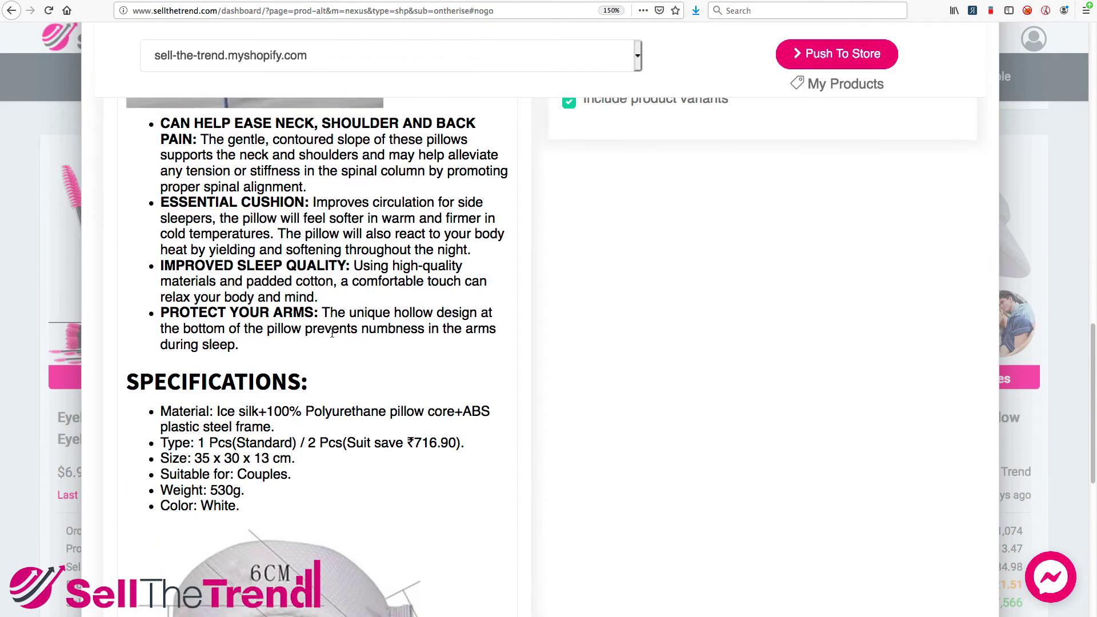
scroll(332, 333, "down", 2)
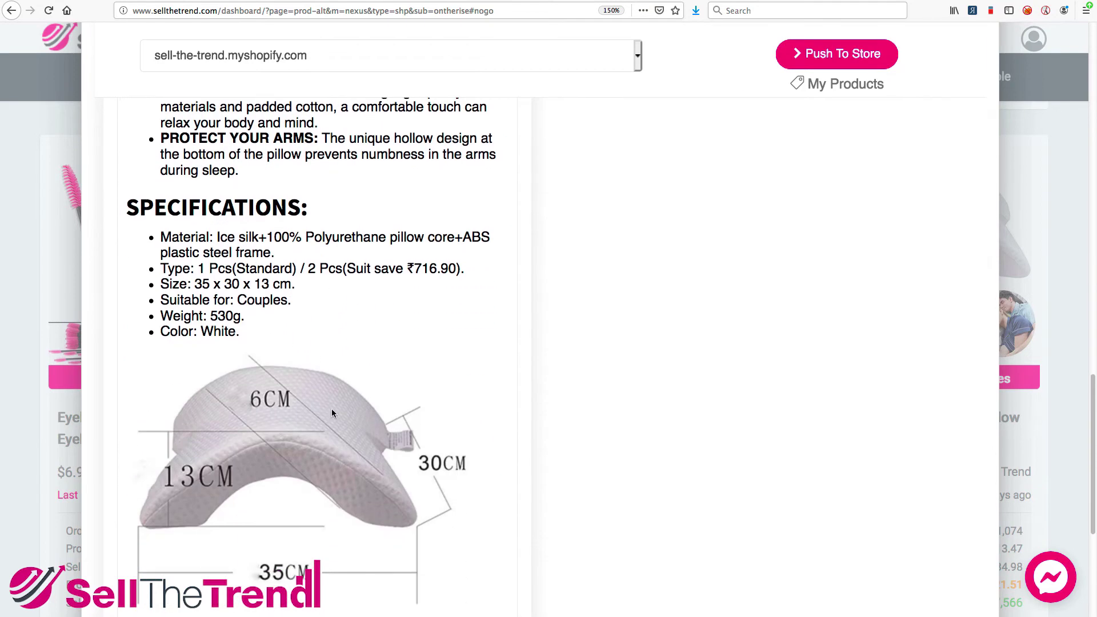
scroll(291, 392, "up", 7)
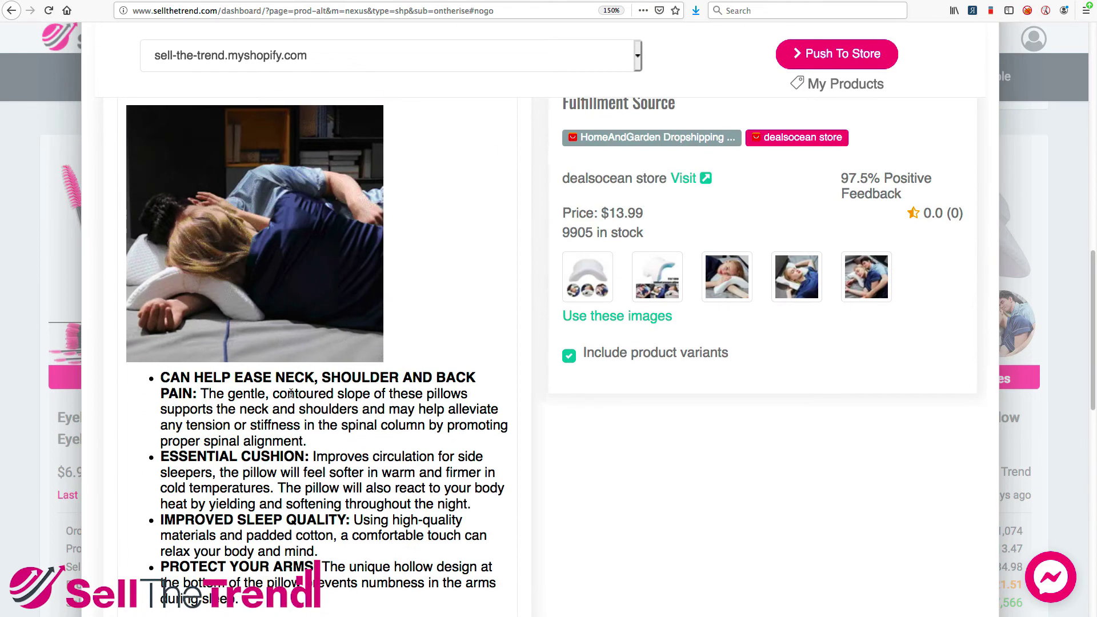
left_click_drag(208, 386, 302, 473)
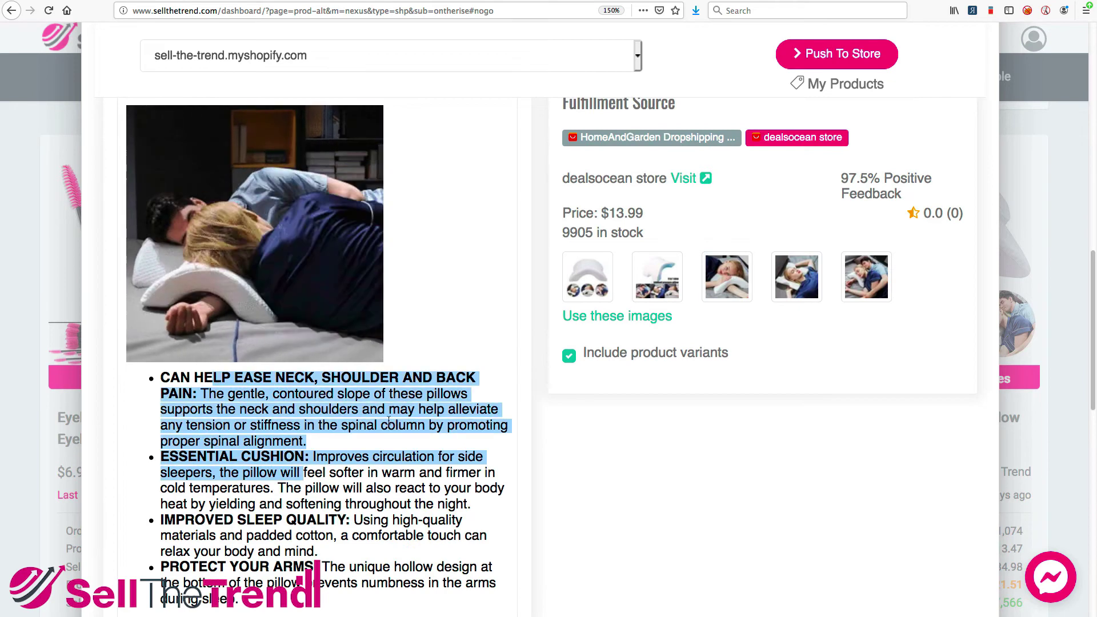
scroll(261, 476, "up", 5)
scroll(261, 476, "up", 5)
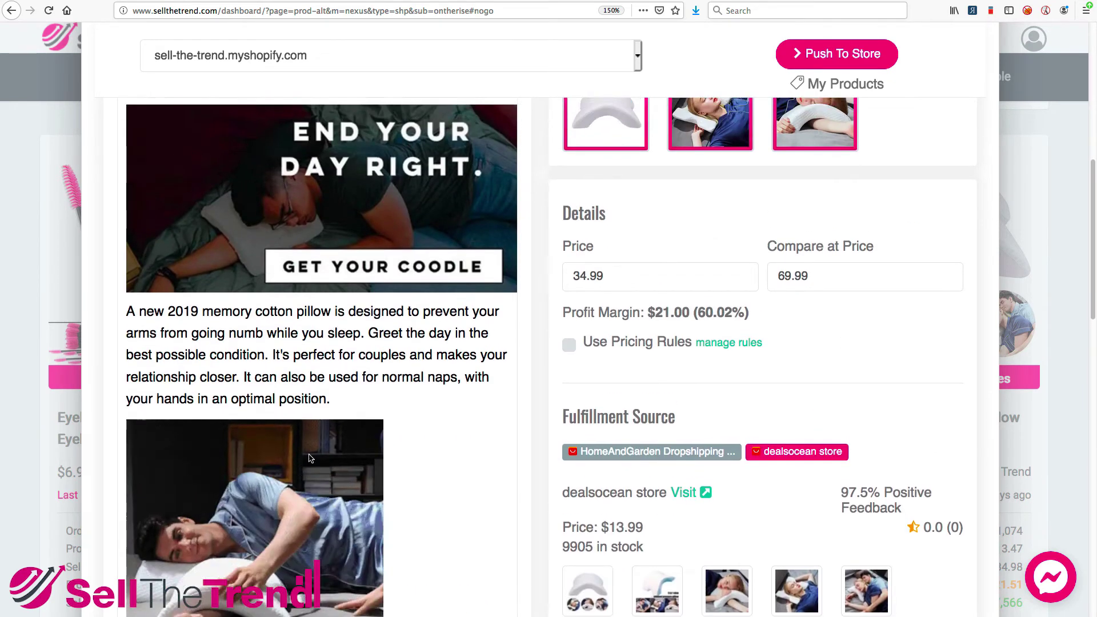
Lock the Content section to keep the title and description loaded from trendygem.com
scroll(403, 293, "up", 1)
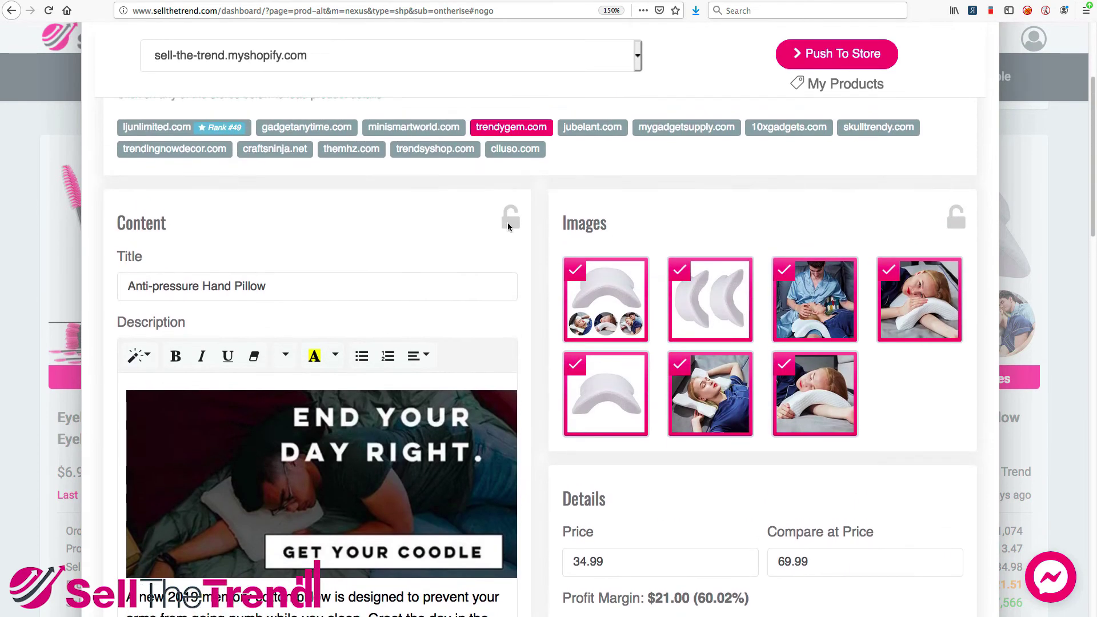
left_click(509, 222)
scroll(285, 453, "up", 4)
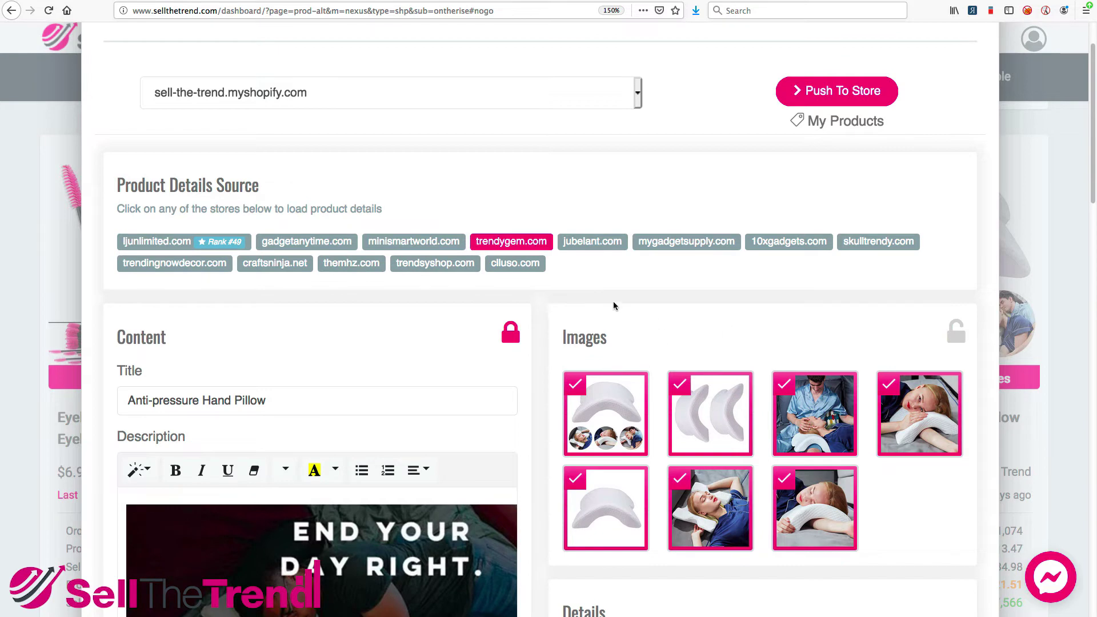
scroll(325, 389, "down", 20)
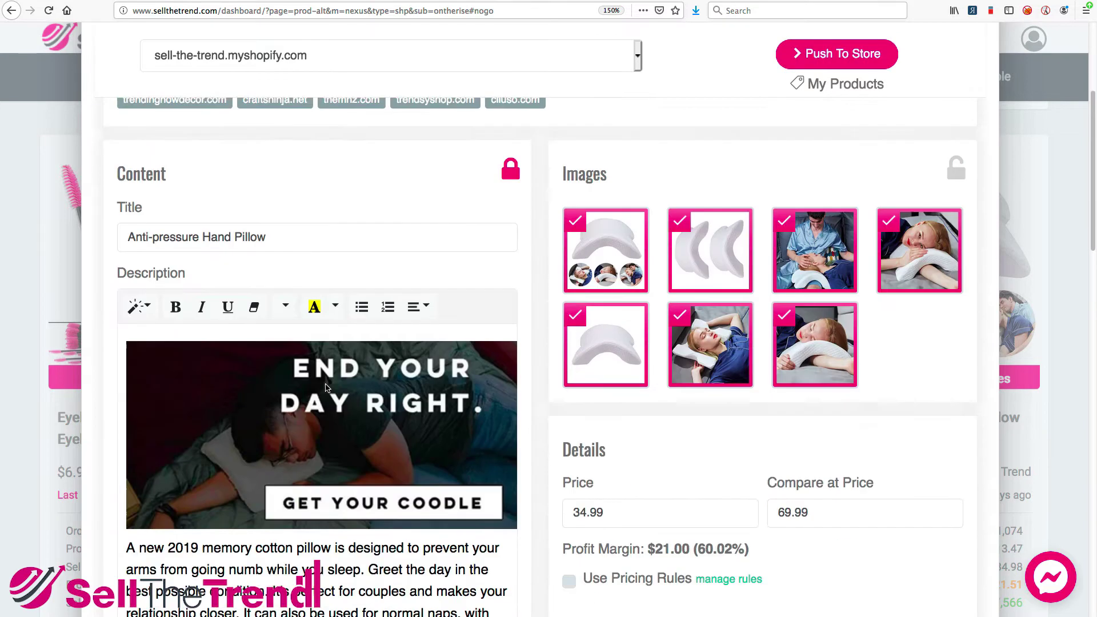
scroll(325, 388, "up", 20)
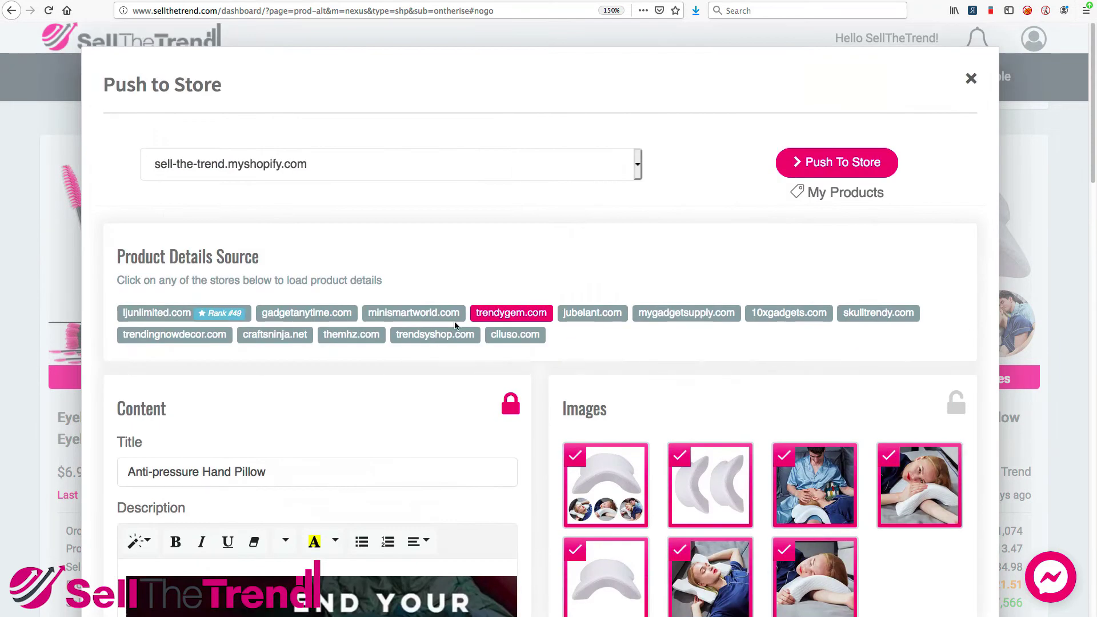
Load the minismartworld.com images while keeping the locked trendygem.com content
left_click(413, 313)
scroll(776, 233, "down", 7)
scroll(321, 336, "up", 3)
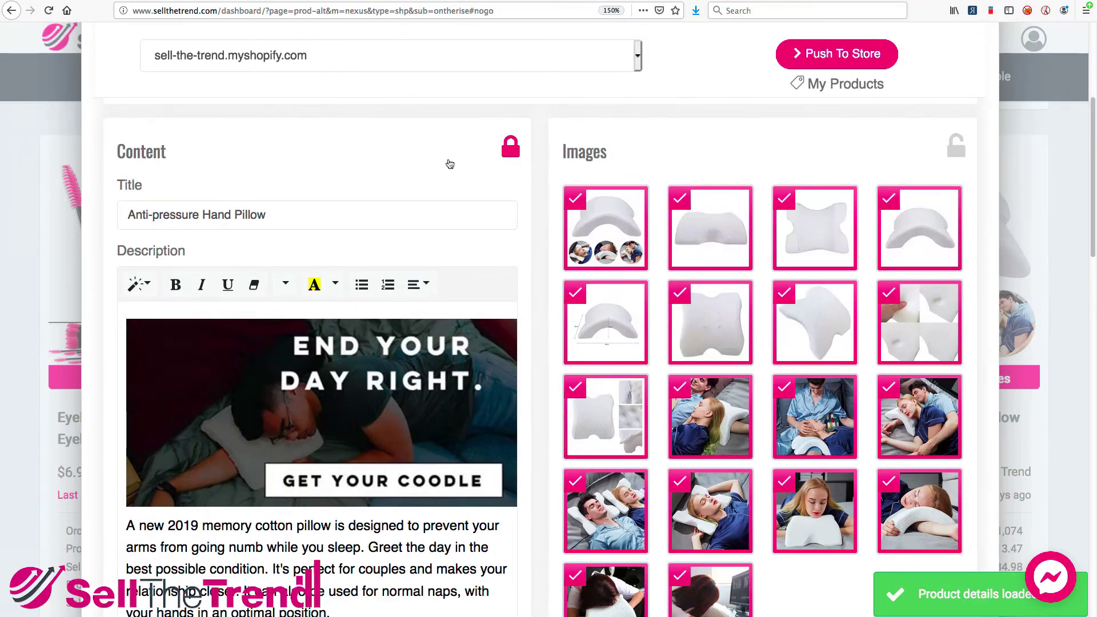
scroll(234, 274, "up", 3)
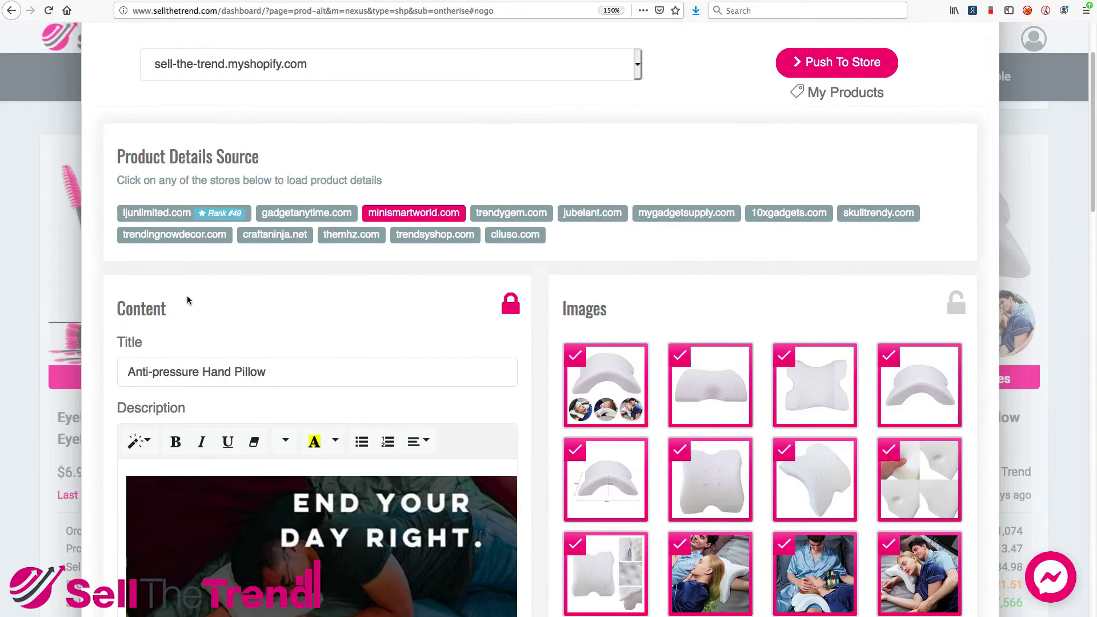
Review the locked title, description and tags together with the pricing and fulfillment details
scroll(277, 313, "down", 15)
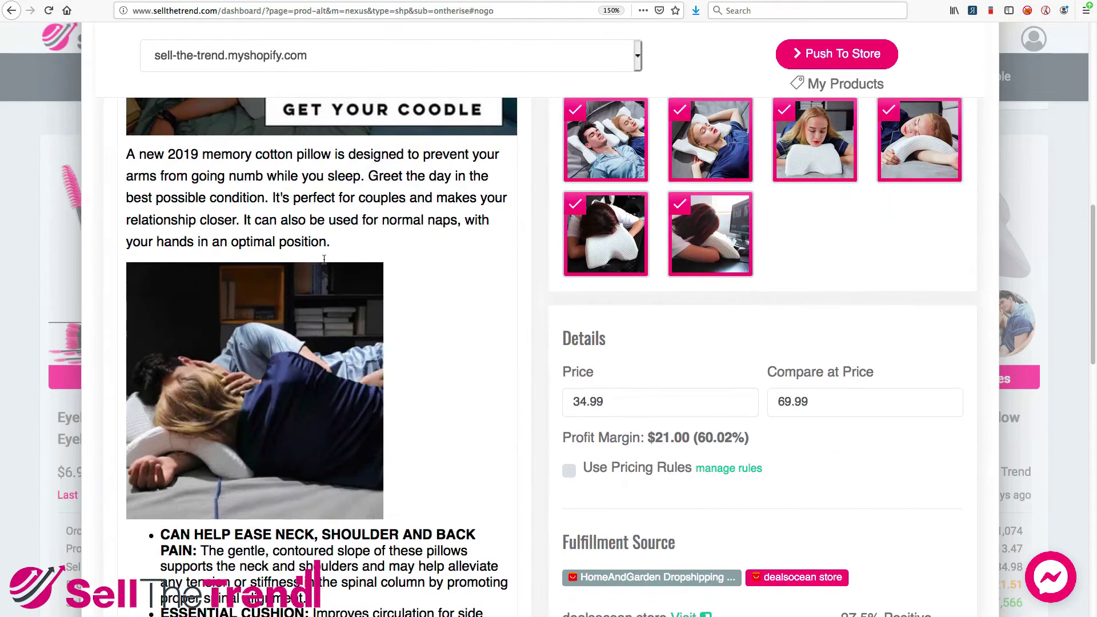
scroll(324, 260, "down", 10)
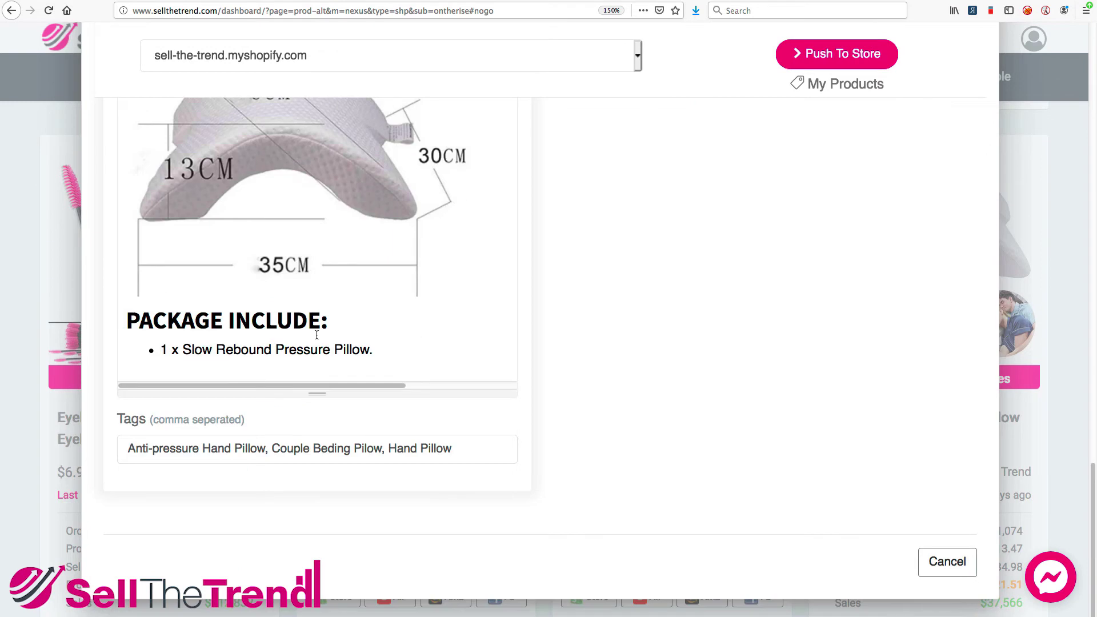
scroll(316, 336, "up", 10)
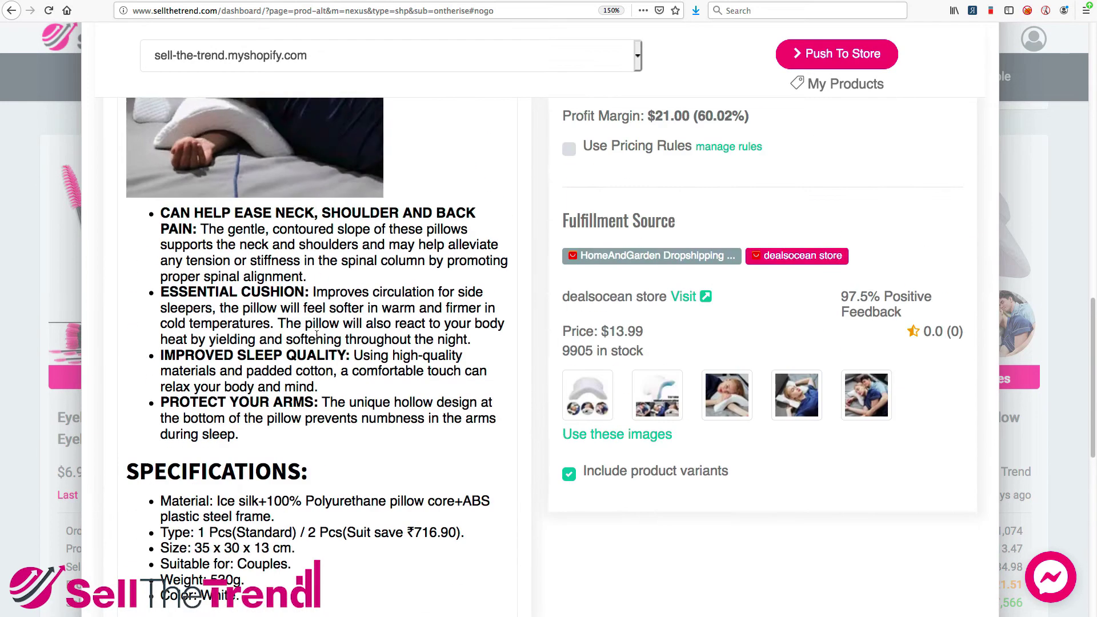
scroll(316, 338, "up", 1)
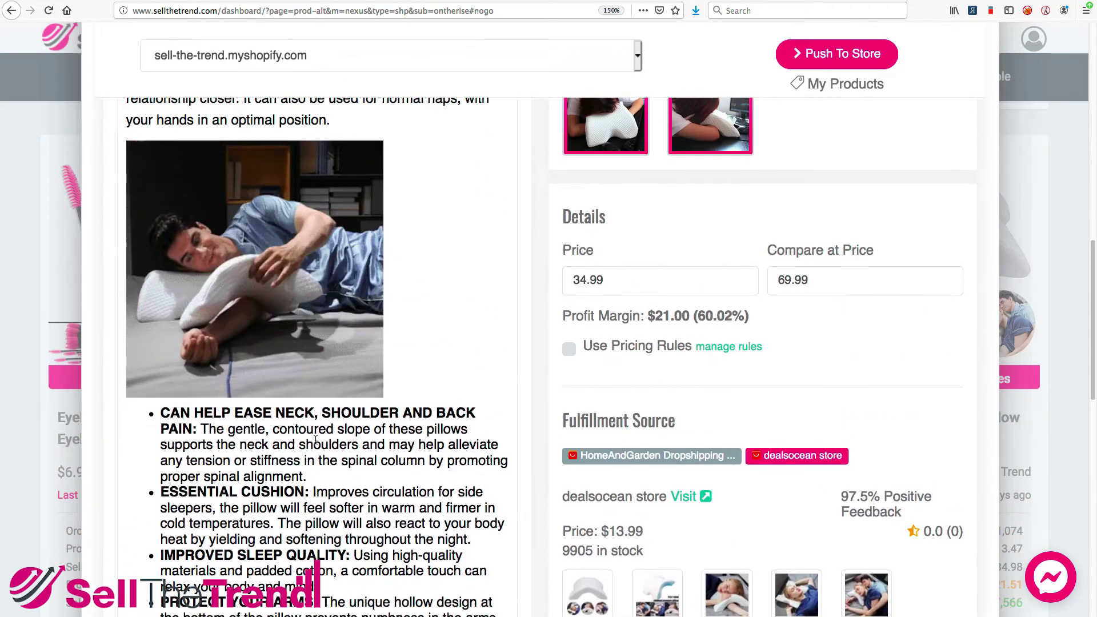
scroll(316, 400, "up", 2)
scroll(316, 443, "up", 10)
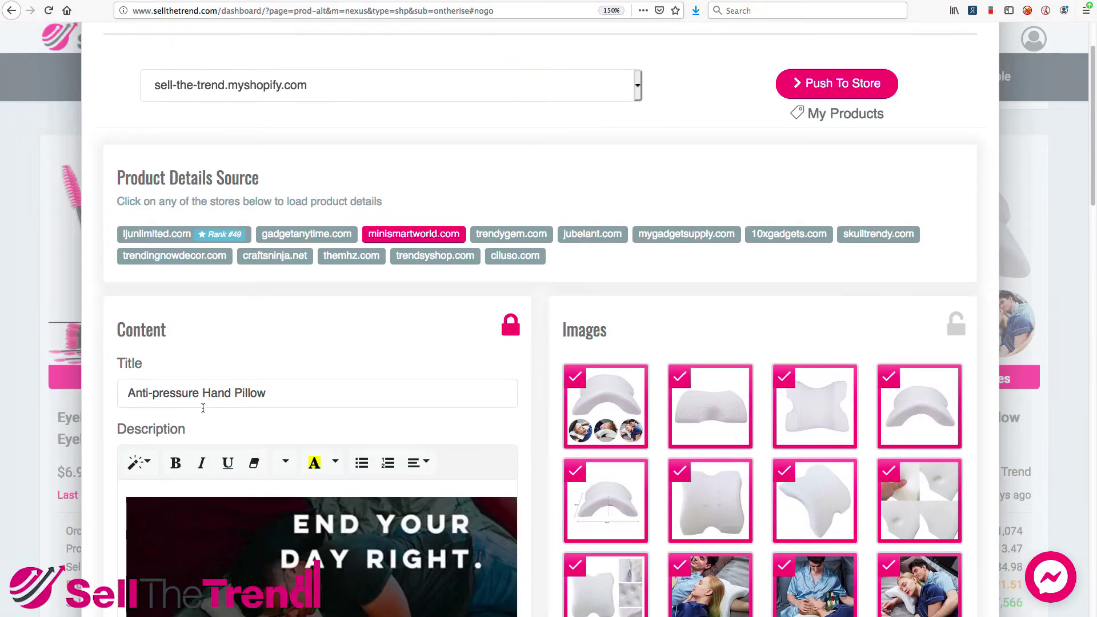
left_click(288, 395)
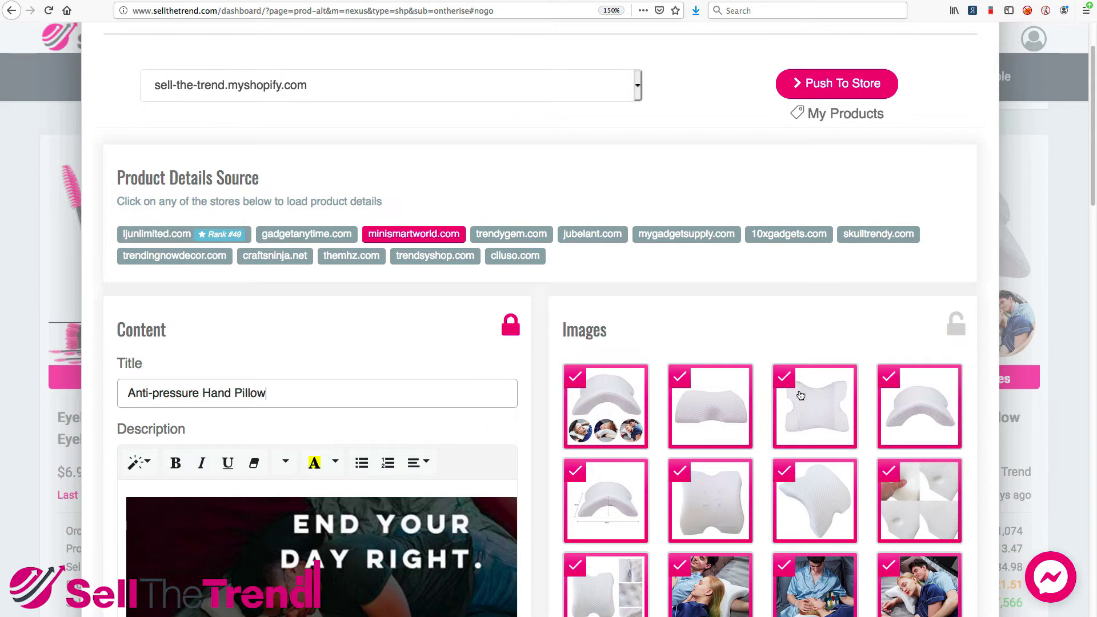
Exclude the four-part foam close-up and the last photo of a woman sleeping at a desk from the product images
scroll(801, 396, "down", 3)
scroll(913, 337, "down", 1)
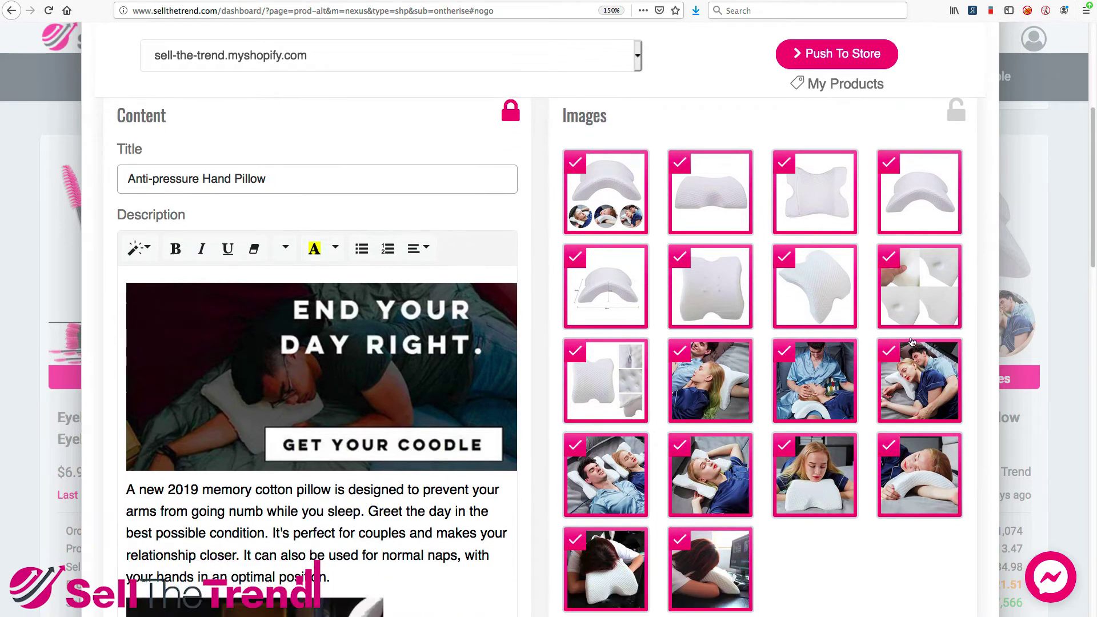
left_click(914, 299)
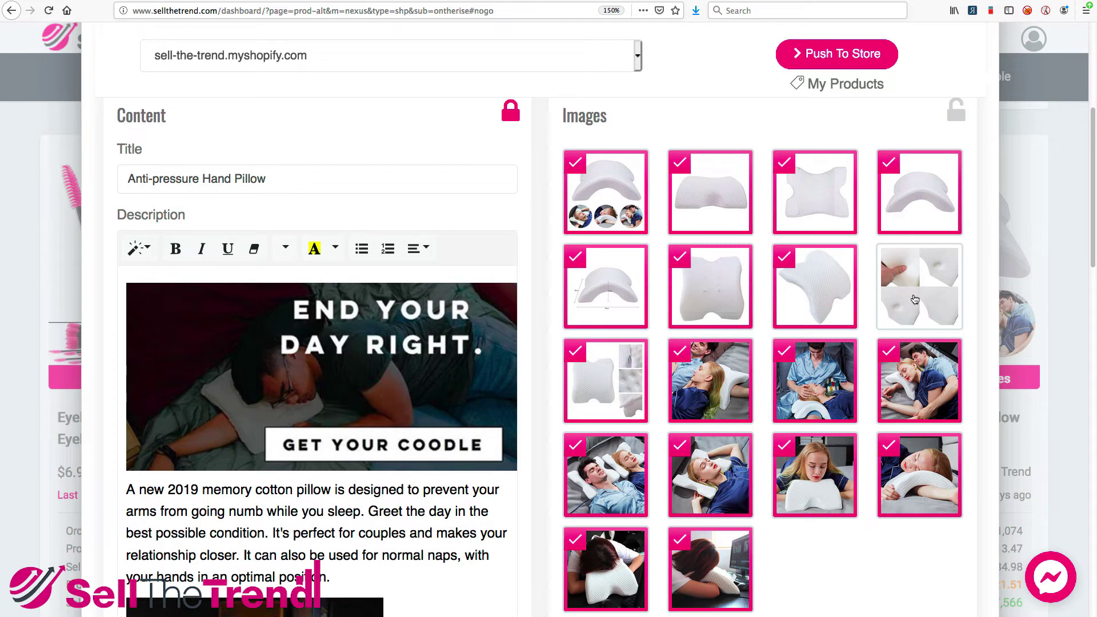
scroll(660, 424, "down", 1)
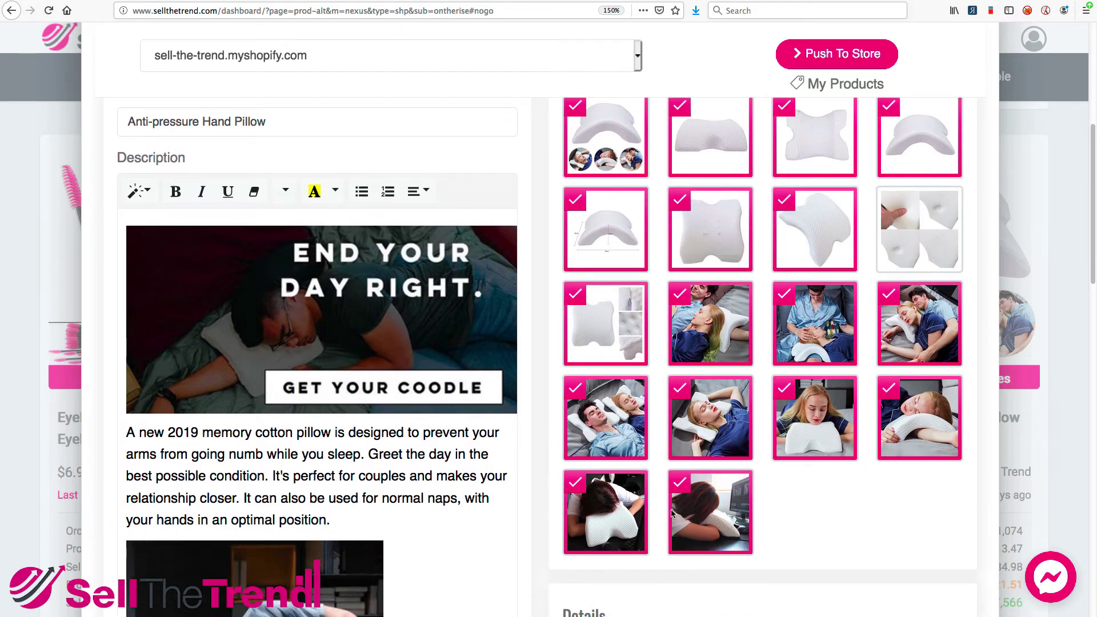
left_click(714, 480)
scroll(714, 480, "up", 1)
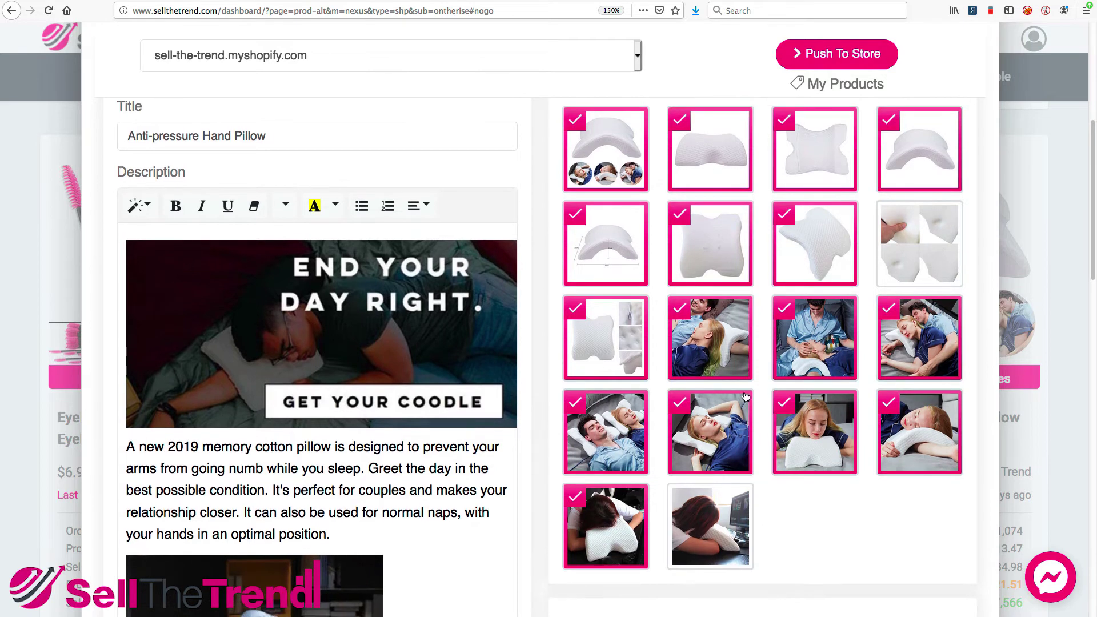
Exclude the photo of the blonde woman lying back with an arm behind her head, and lock the Images section
left_click(714, 438)
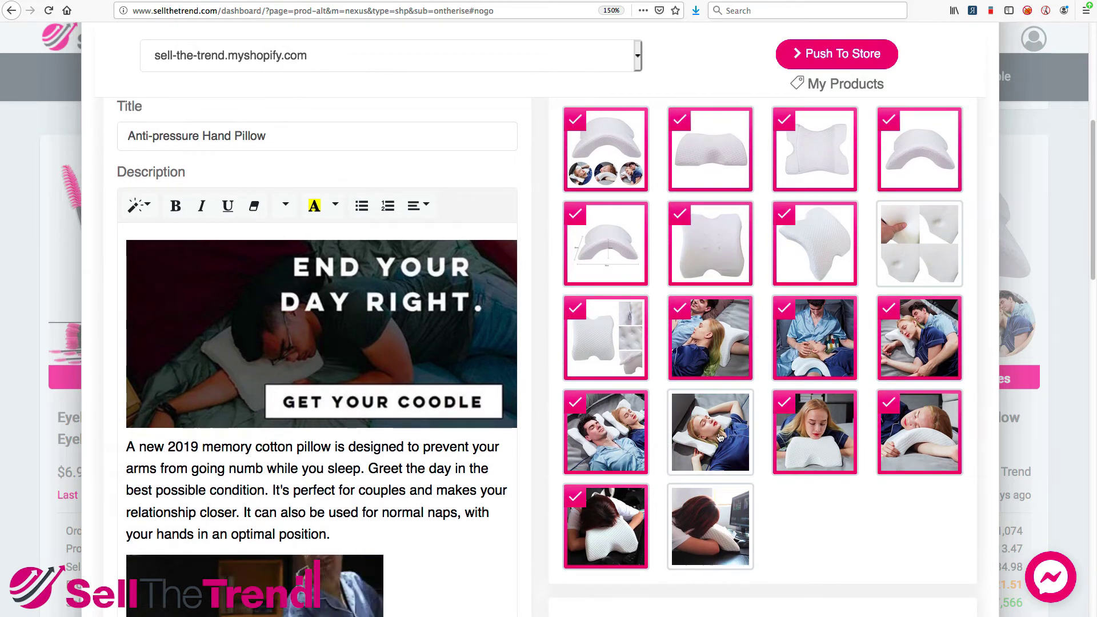
scroll(718, 372, "up", 2)
scroll(737, 386, "up", 5)
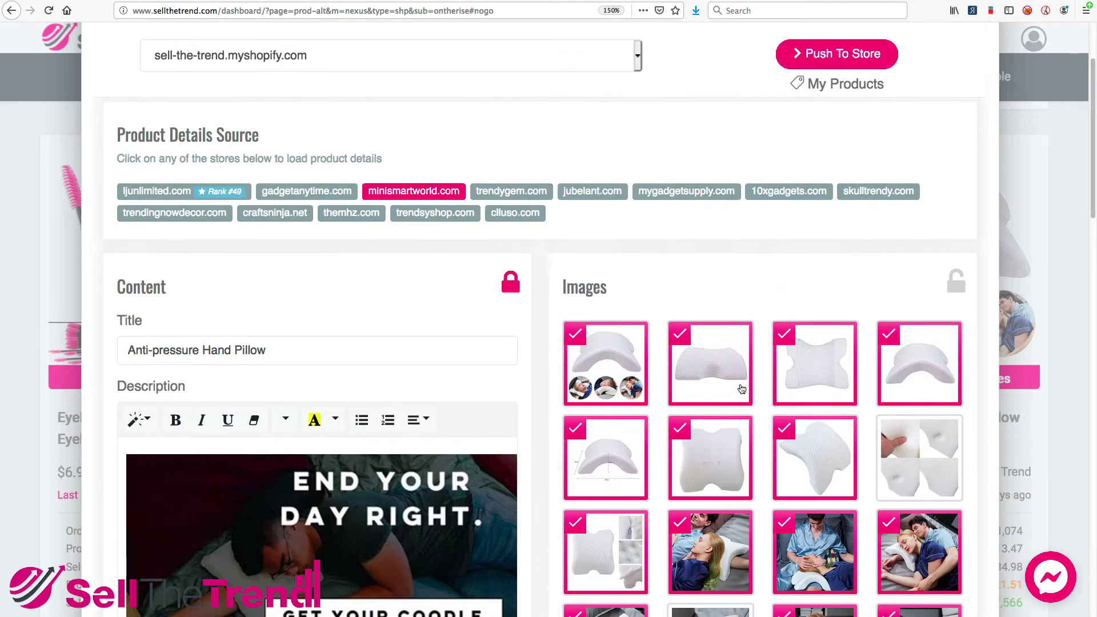
scroll(731, 334, "down", 4)
scroll(679, 382, "up", 2)
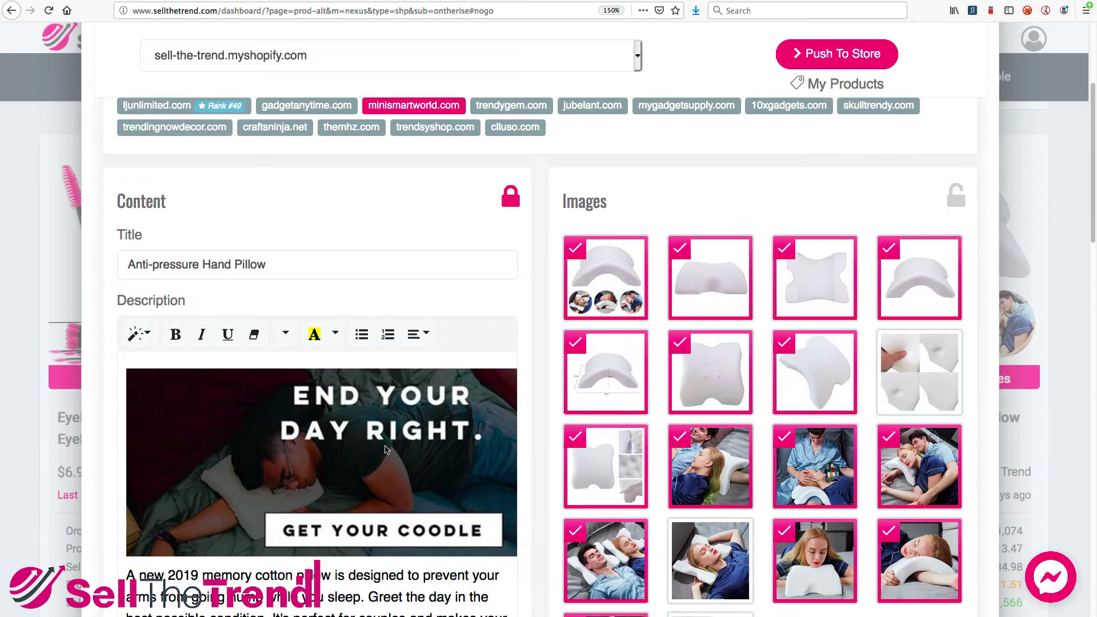
scroll(370, 424, "up", 1)
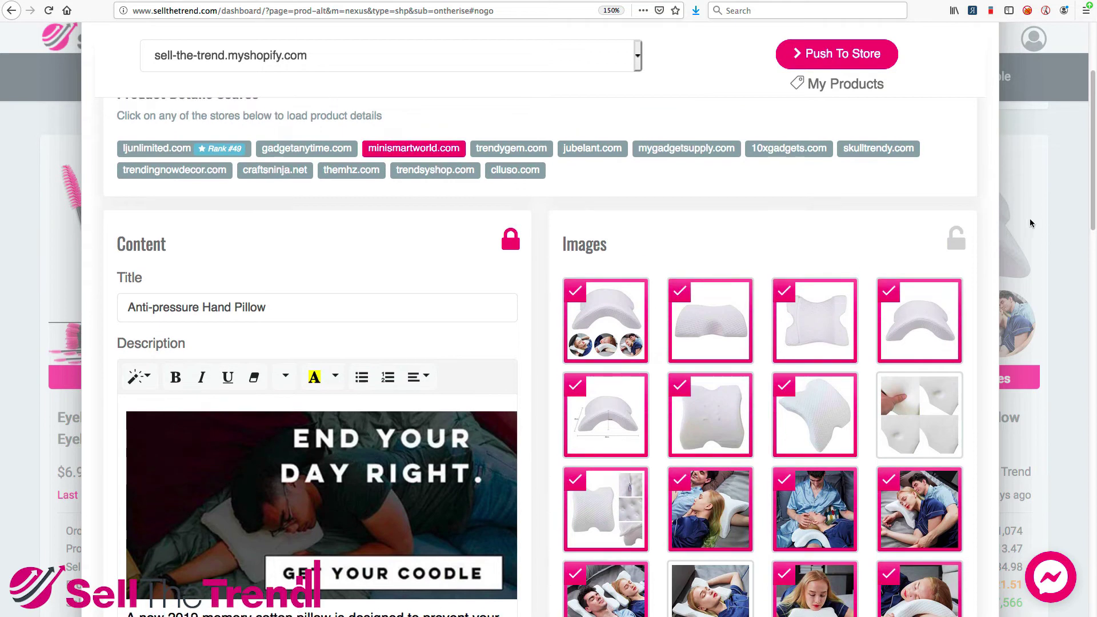
left_click(956, 242)
Load the product details from trendygem.com, jubelant.com and mygadgetsupply.com while the Content and Images sections are locked
scroll(441, 270, "up", 1)
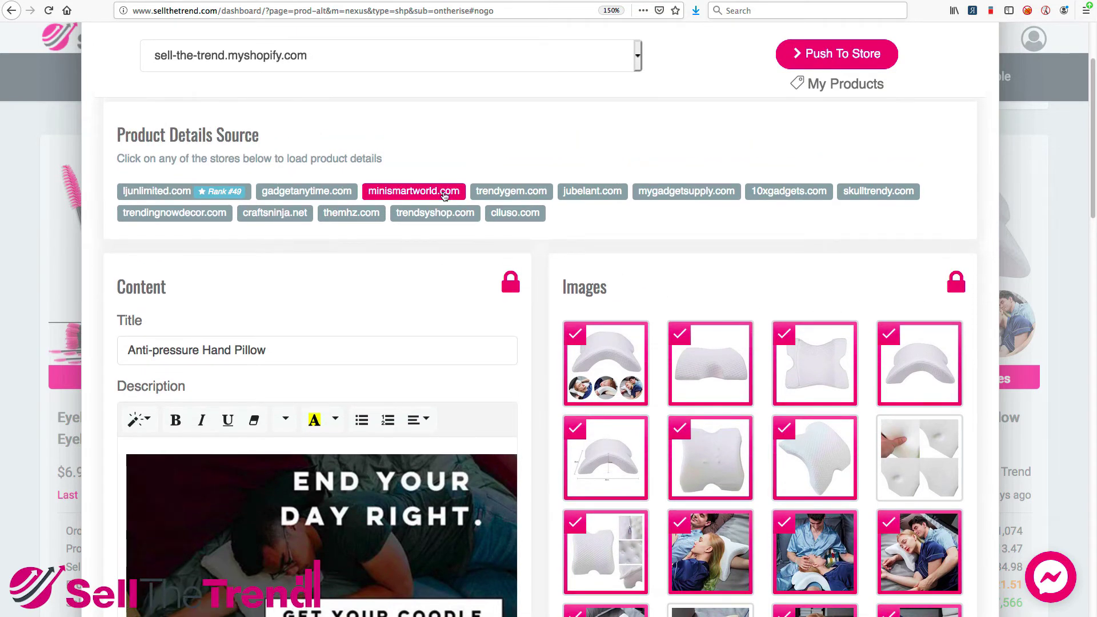
left_click(501, 191)
left_click(604, 194)
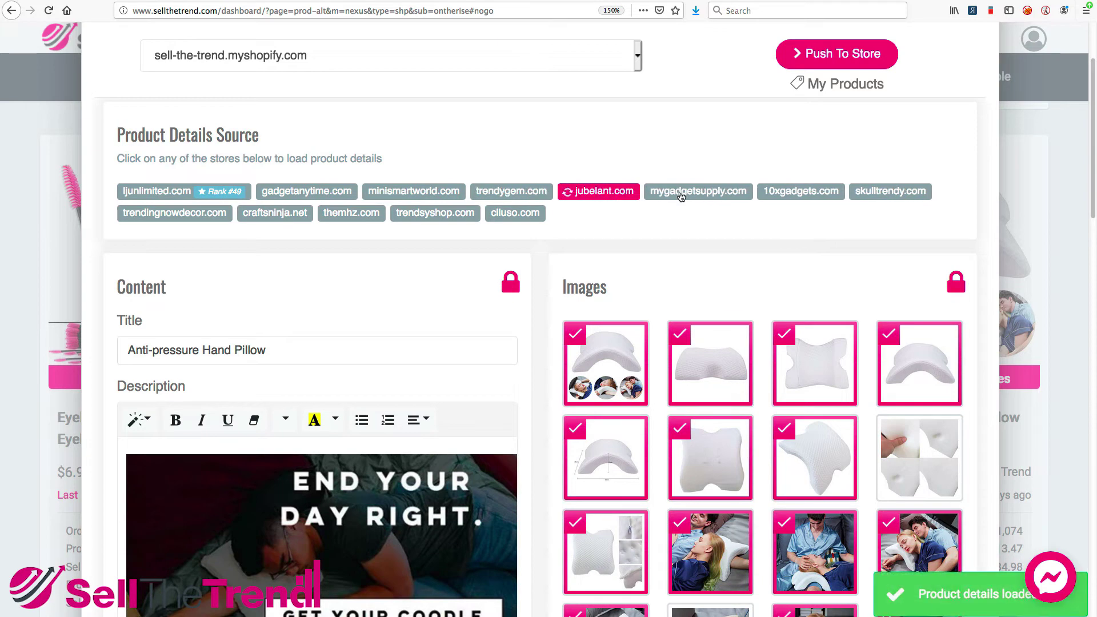
left_click(681, 193)
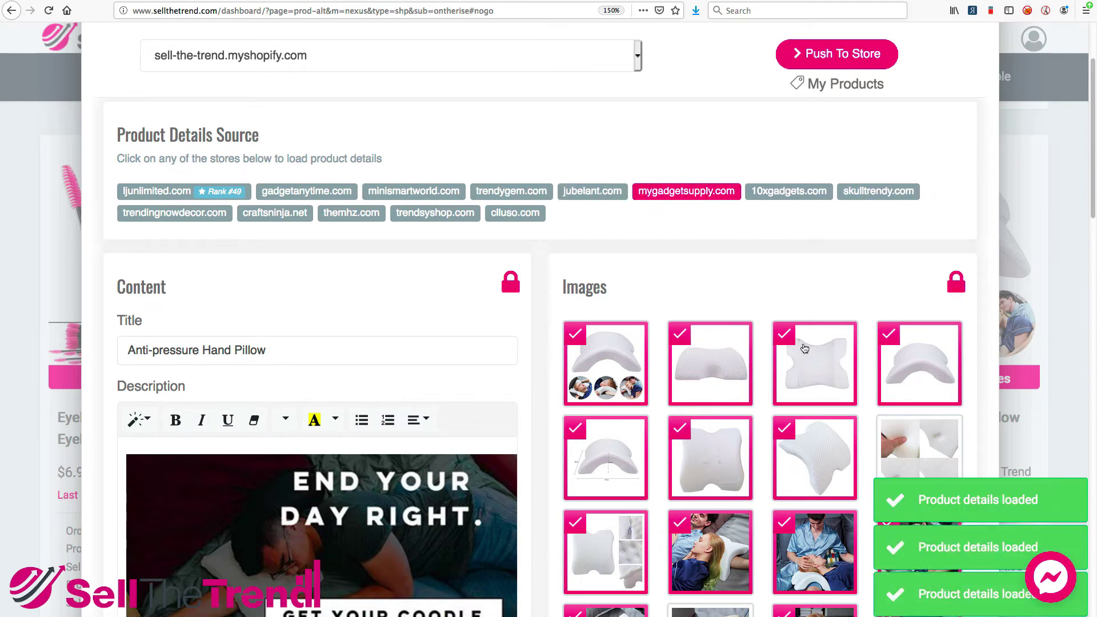
Check the locked content and image selection, the product's selling price and the list of source stores
scroll(578, 362, "down", 1)
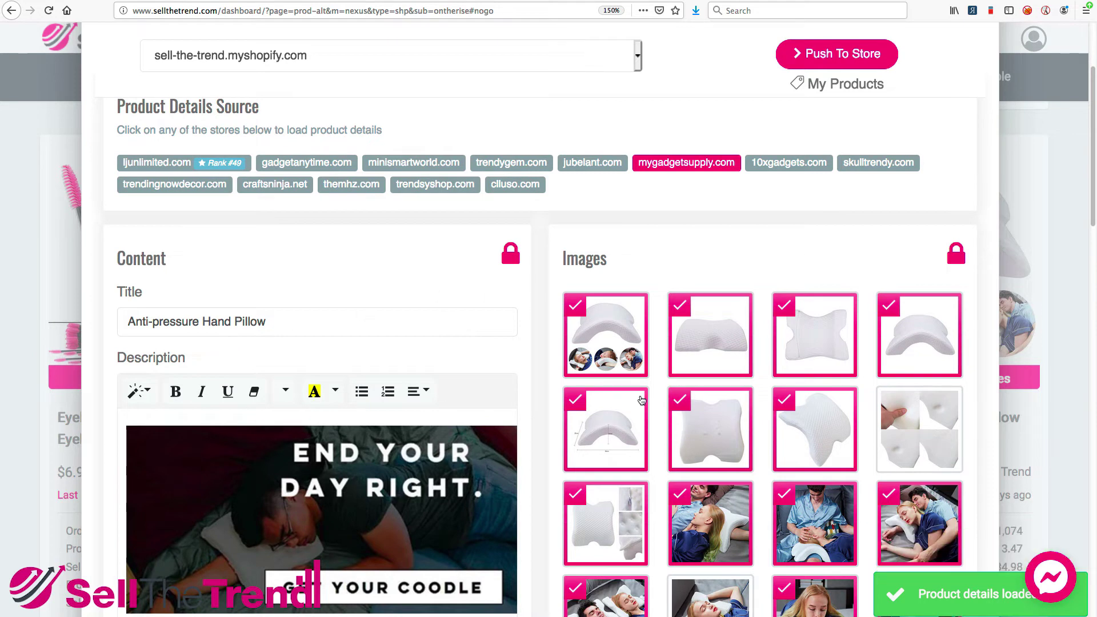
scroll(662, 403, "down", 5)
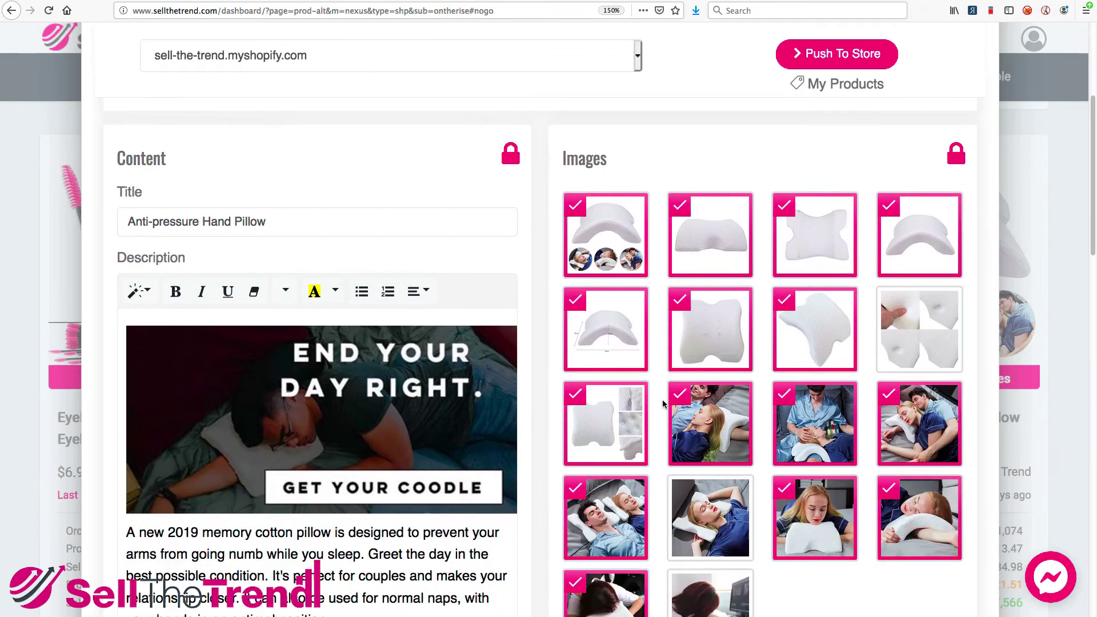
scroll(662, 404, "down", 10)
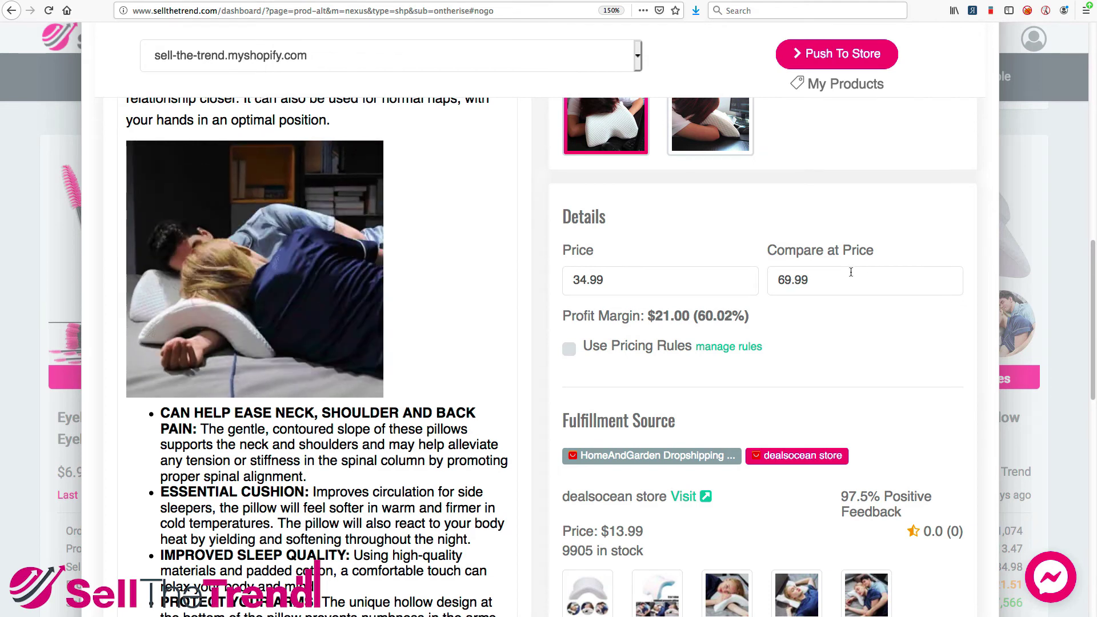
left_click_drag(619, 278, 561, 280)
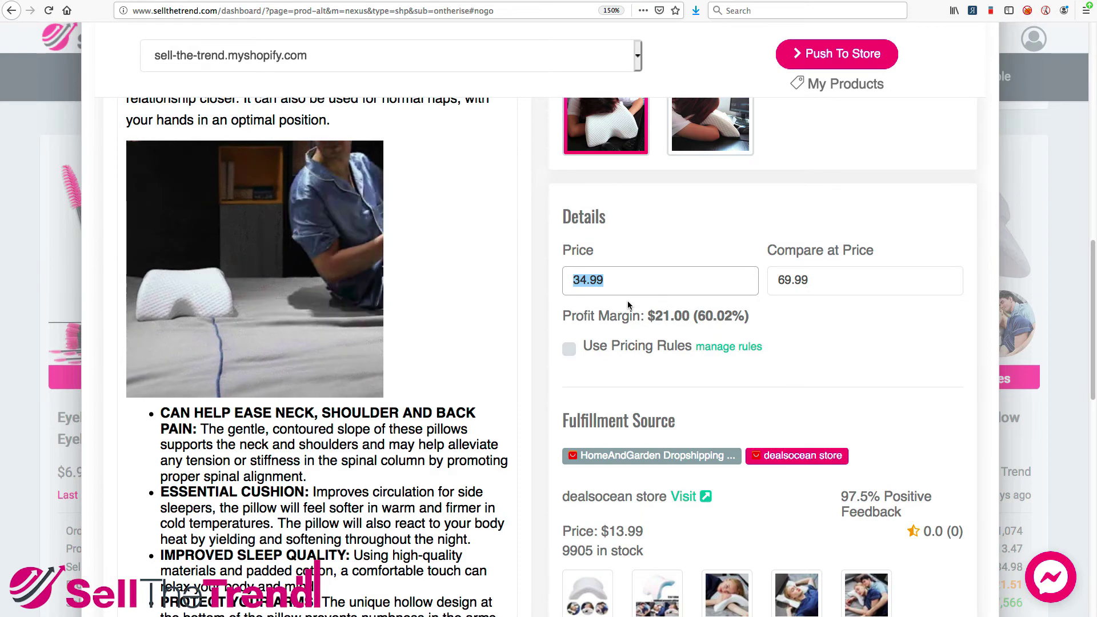
scroll(628, 306, "up", 5)
scroll(629, 305, "up", 6)
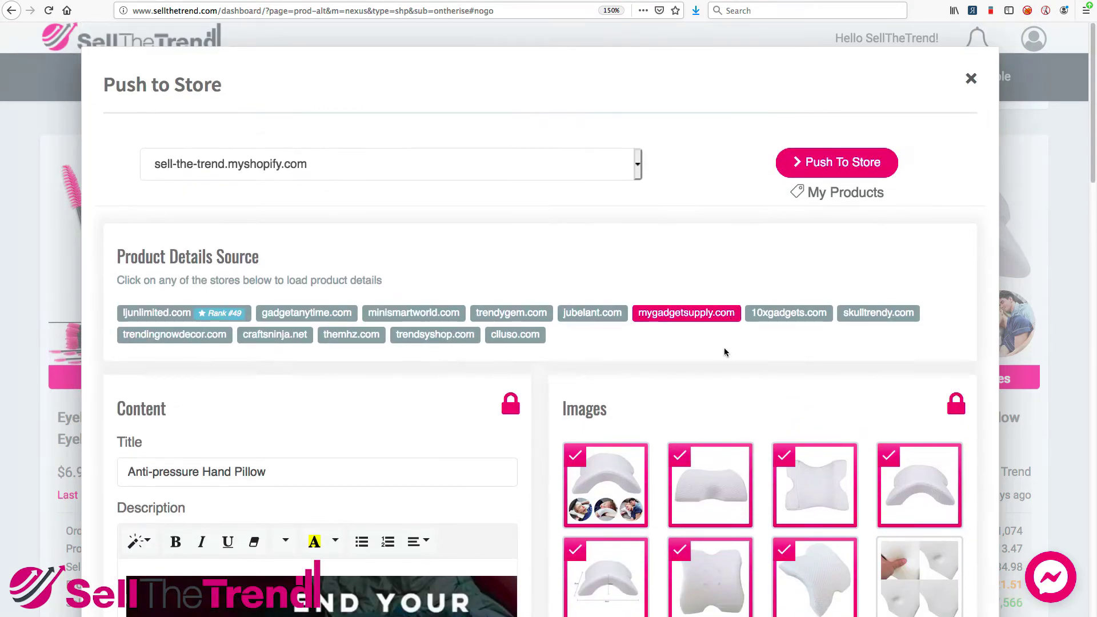
scroll(692, 443, "down", 1)
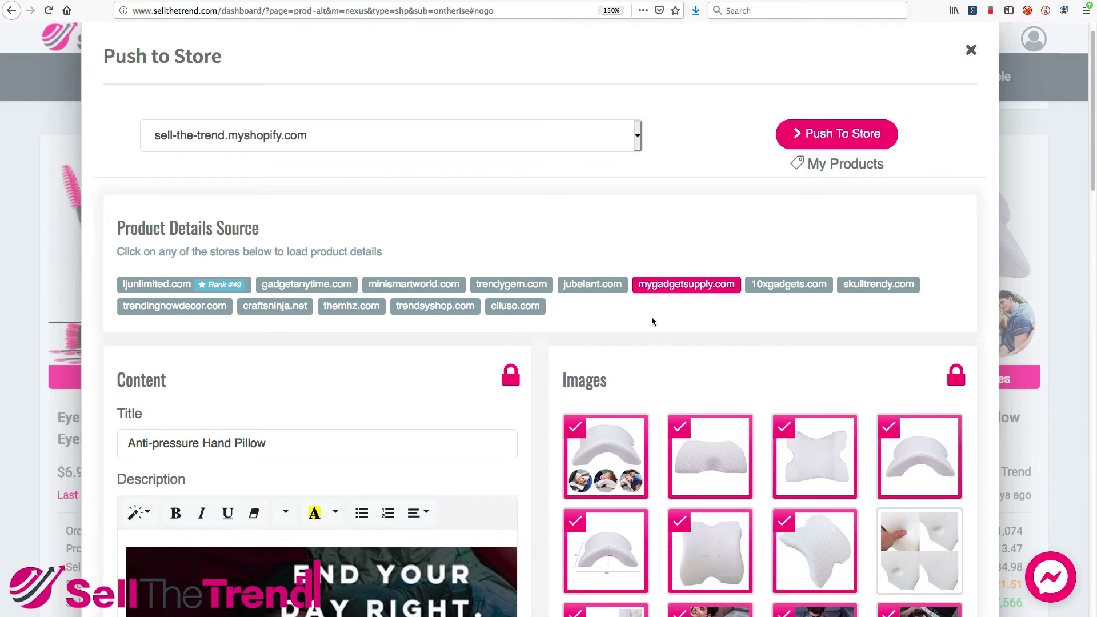
Examine the price, compare-at price, profit margin, pricing rules option and fulfillment source in the product details
scroll(652, 321, "down", 10)
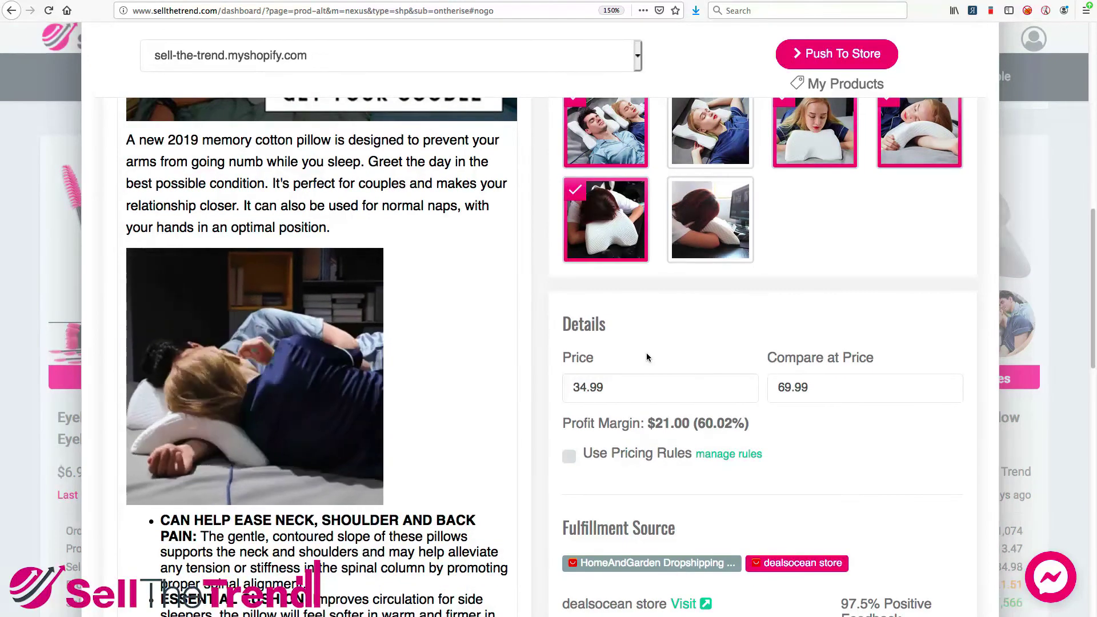
scroll(779, 310, "down", 3)
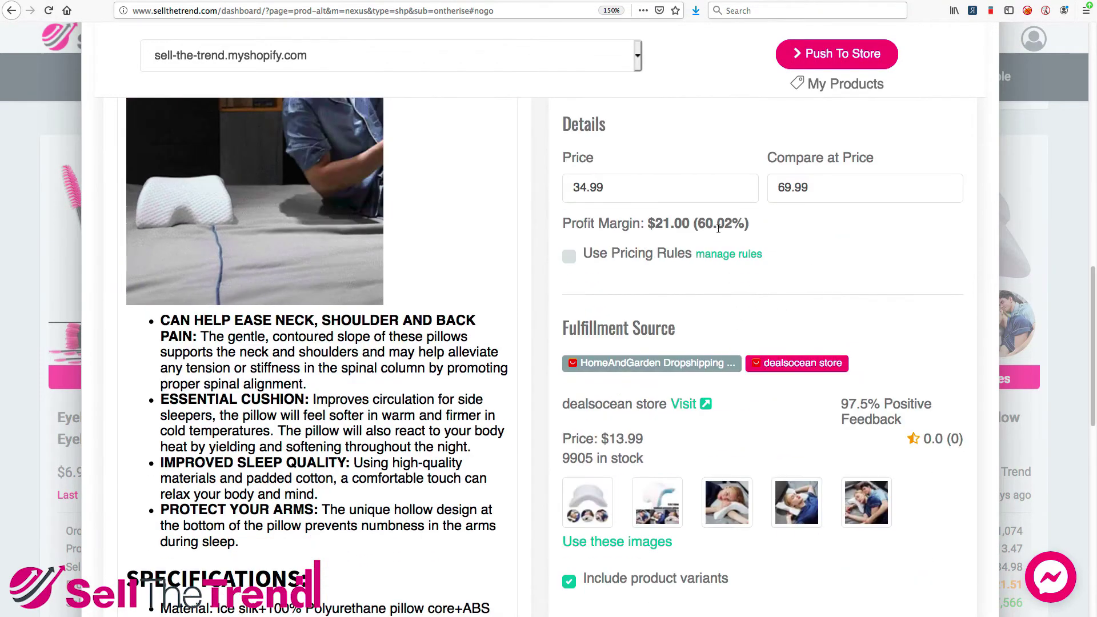
scroll(717, 227, "down", 1)
scroll(652, 246, "up", 1)
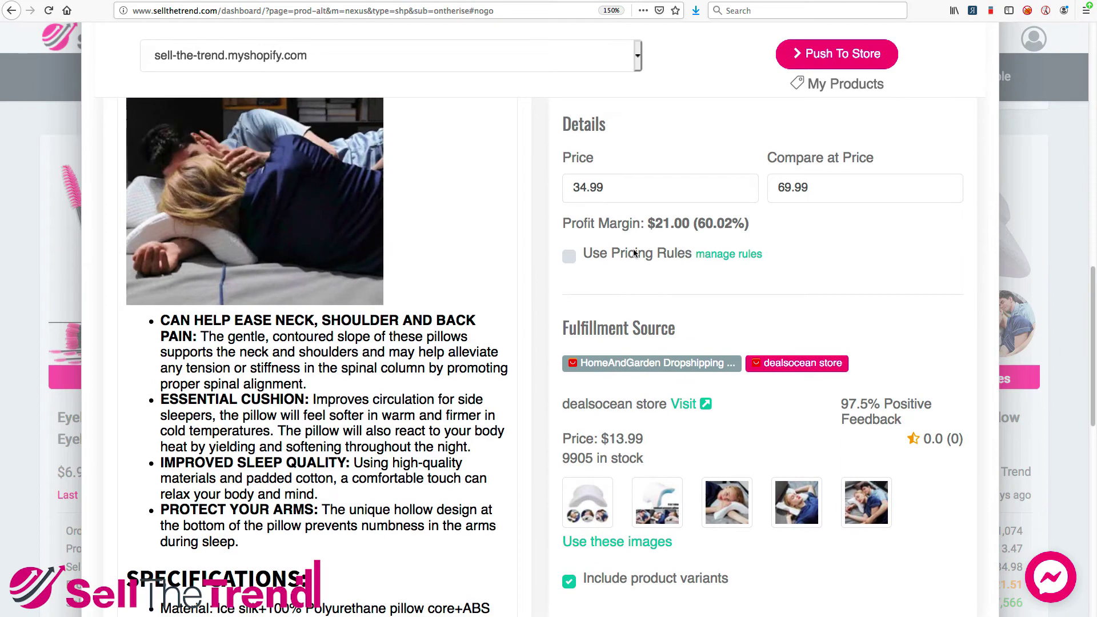
scroll(614, 247, "up", 1)
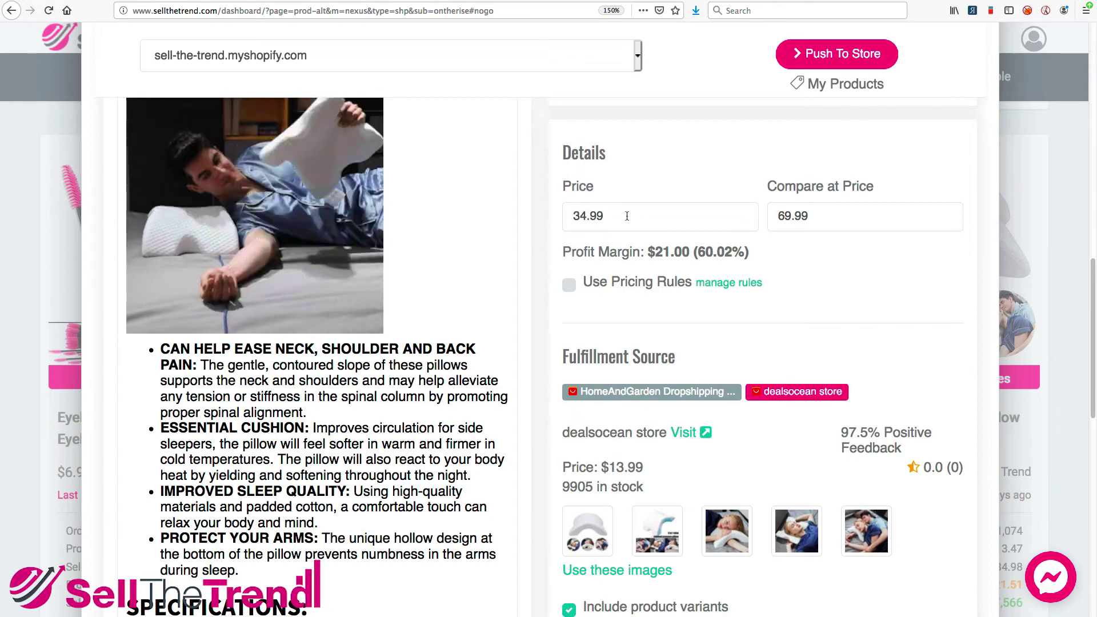
left_click_drag(629, 216, 563, 217)
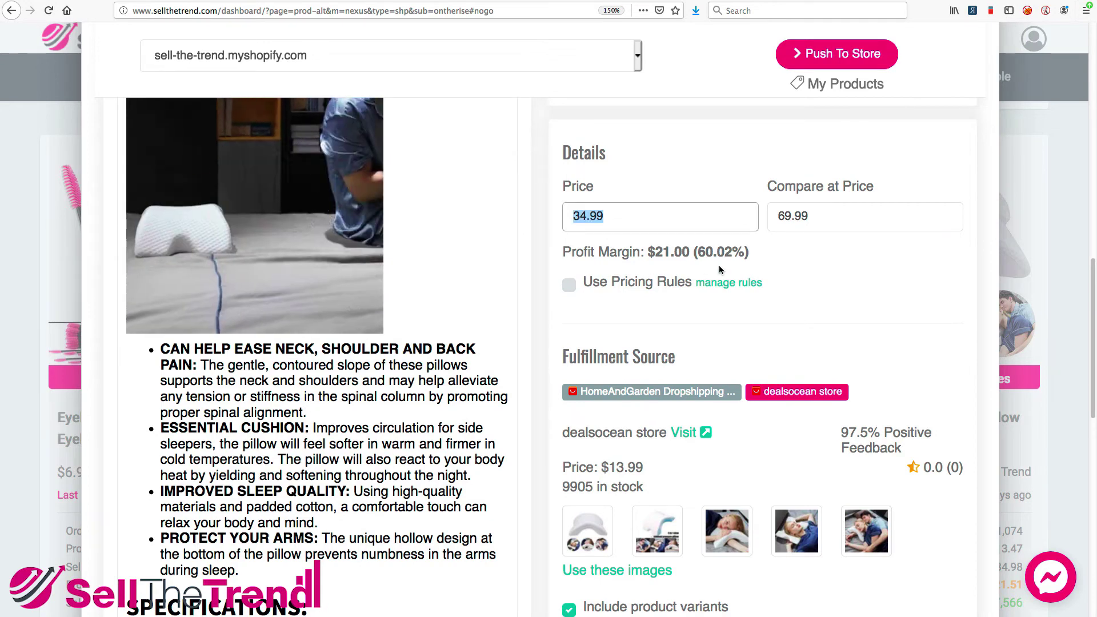
left_click_drag(698, 253, 745, 252)
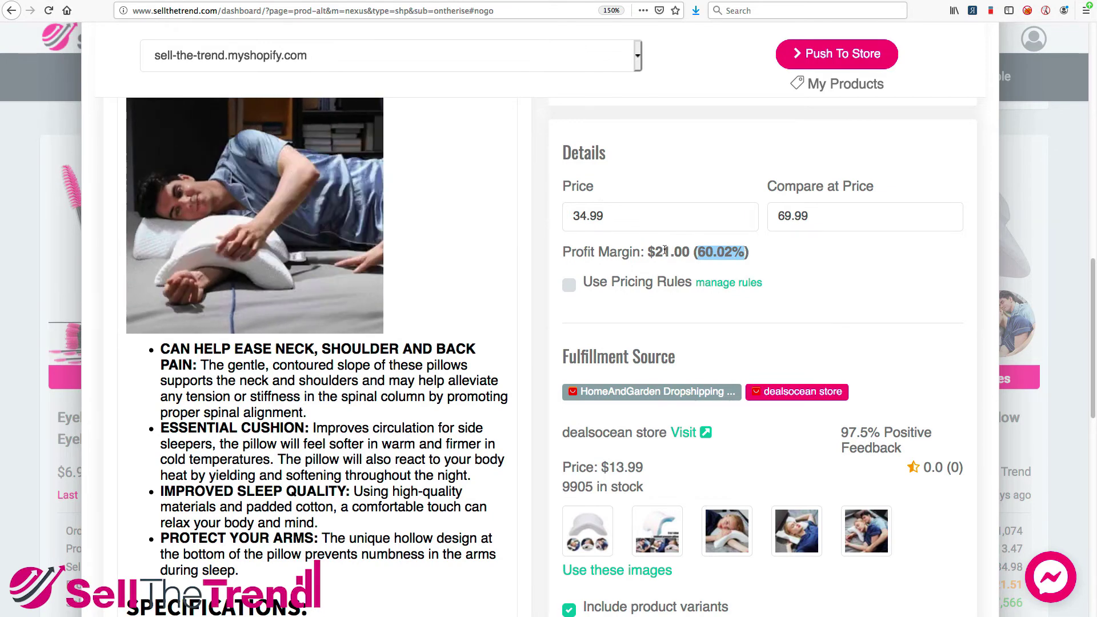
scroll(631, 347, "down", 2)
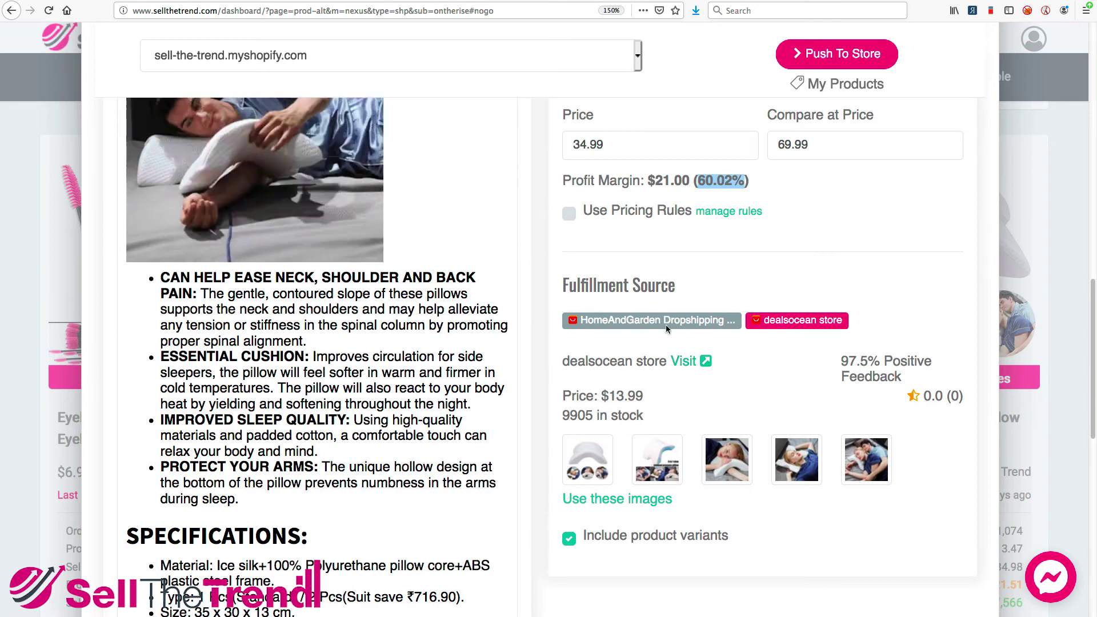
scroll(589, 228, "up", 12)
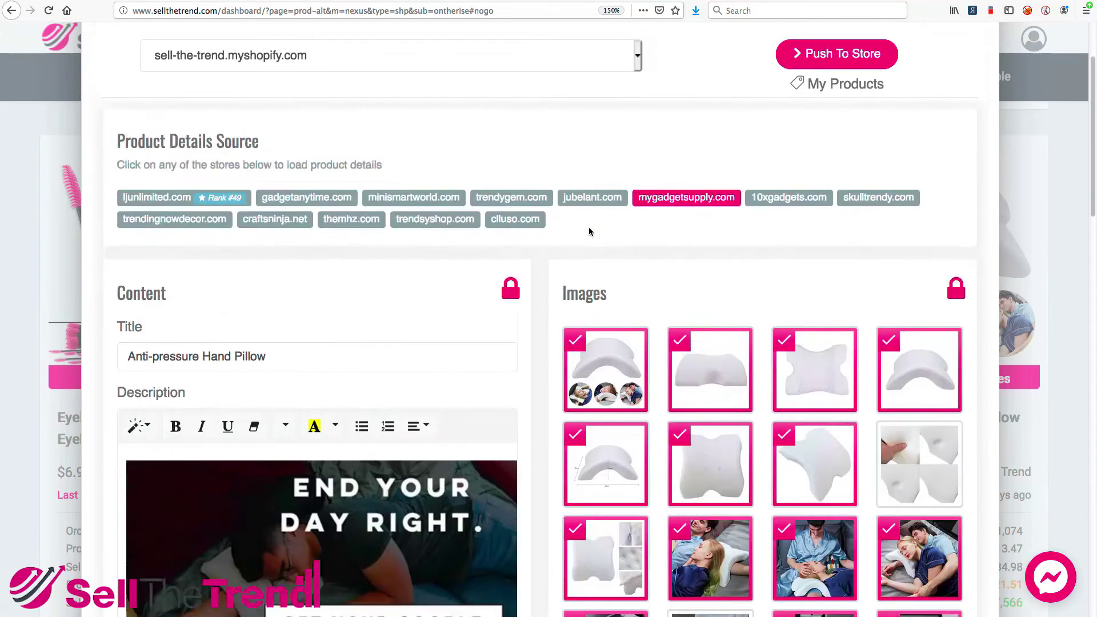
Set the fulfillment source to HomeAndGarden Dropshipping Store and check its price range and variants
scroll(589, 227, "down", 12)
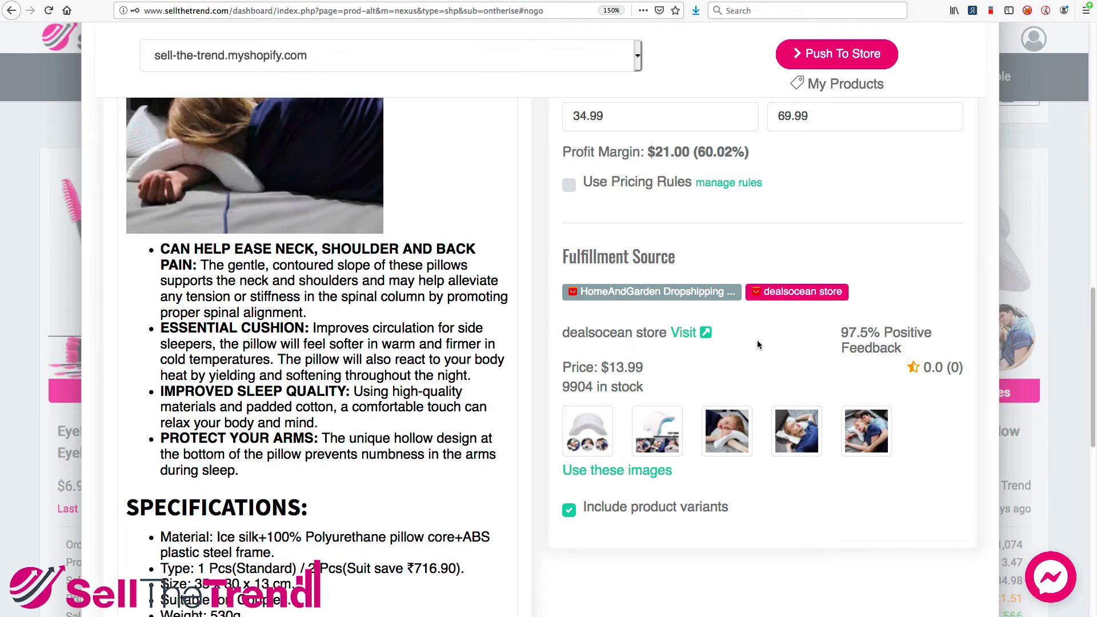
left_click(679, 299)
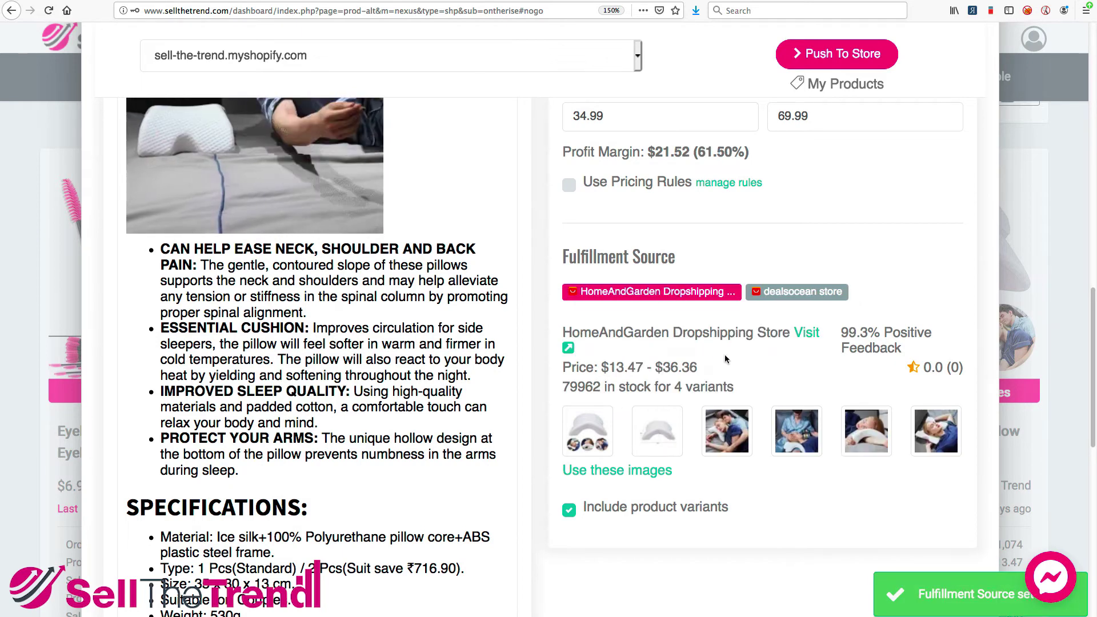
left_click_drag(609, 368, 679, 368)
left_click(719, 372)
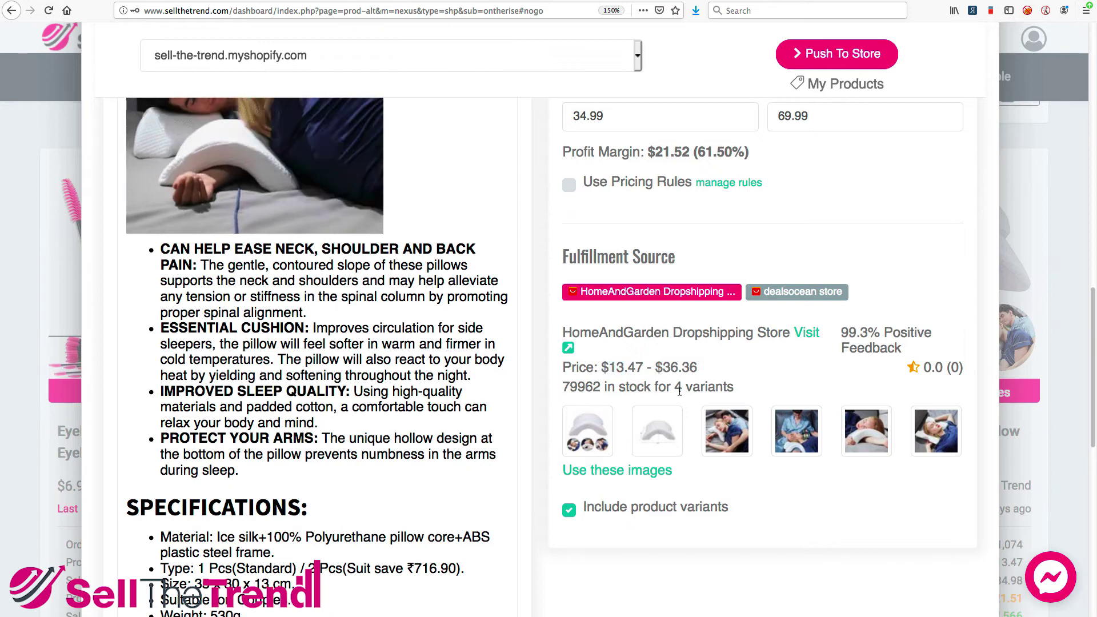
left_click_drag(675, 387, 733, 388)
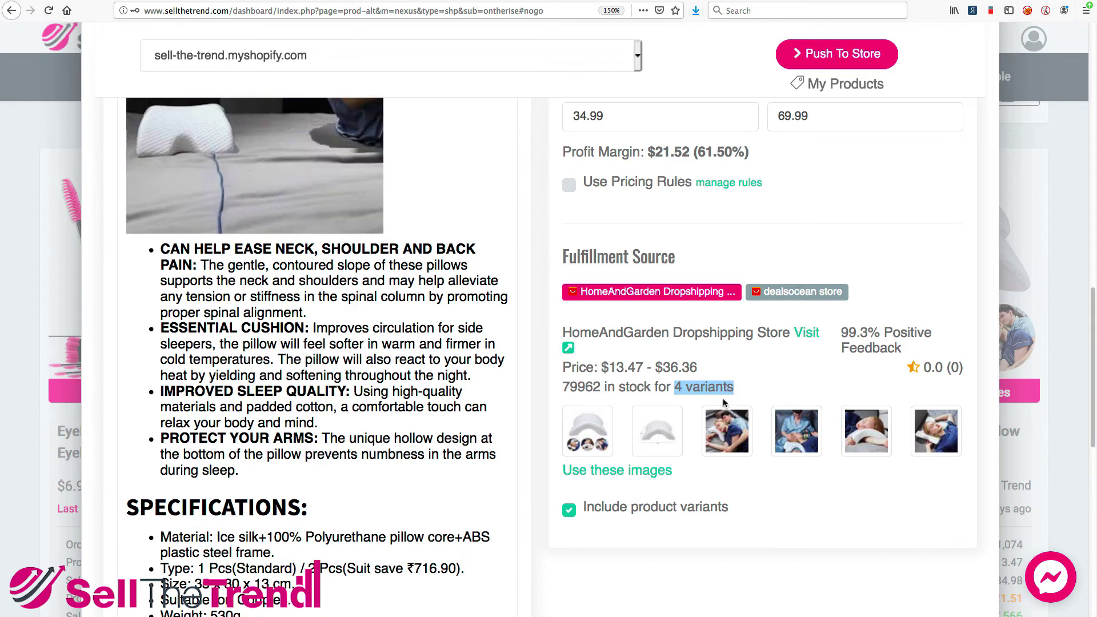
left_click(736, 385)
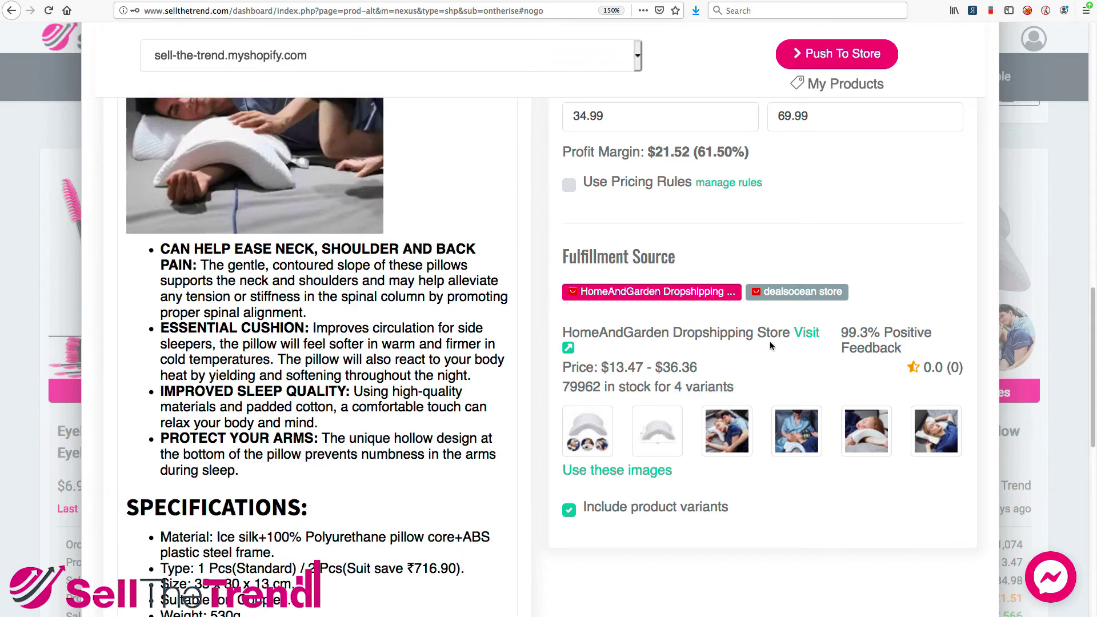
Open the dealsocean store's supplier listing for comparison and return the fulfillment source to HomeAndGarden Dropshipping Store
left_click(787, 292)
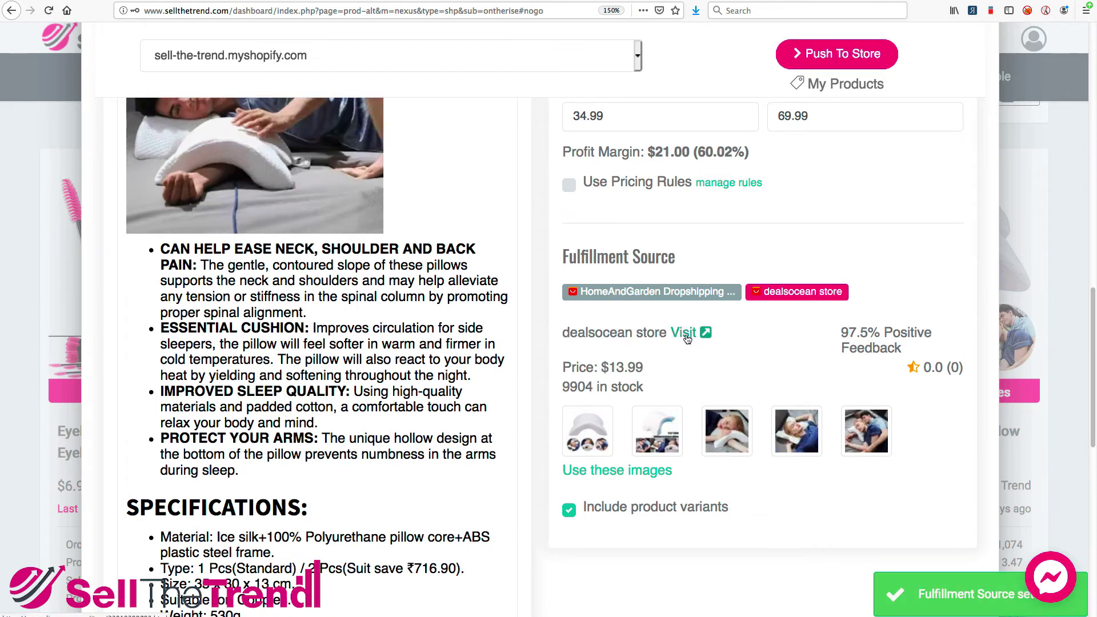
left_click(685, 334)
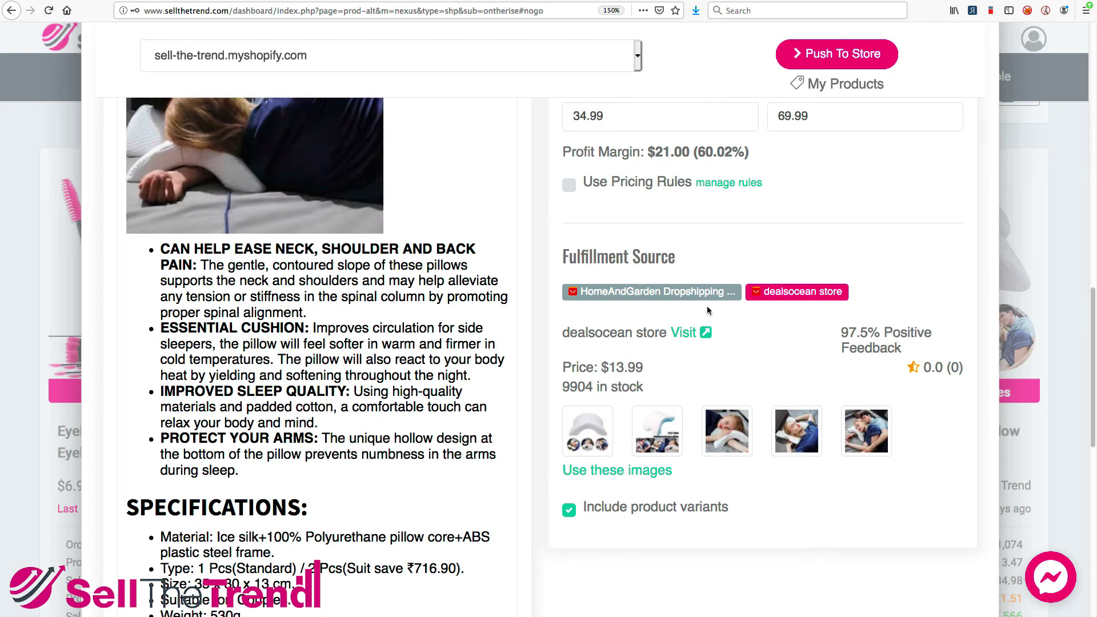
left_click(654, 294)
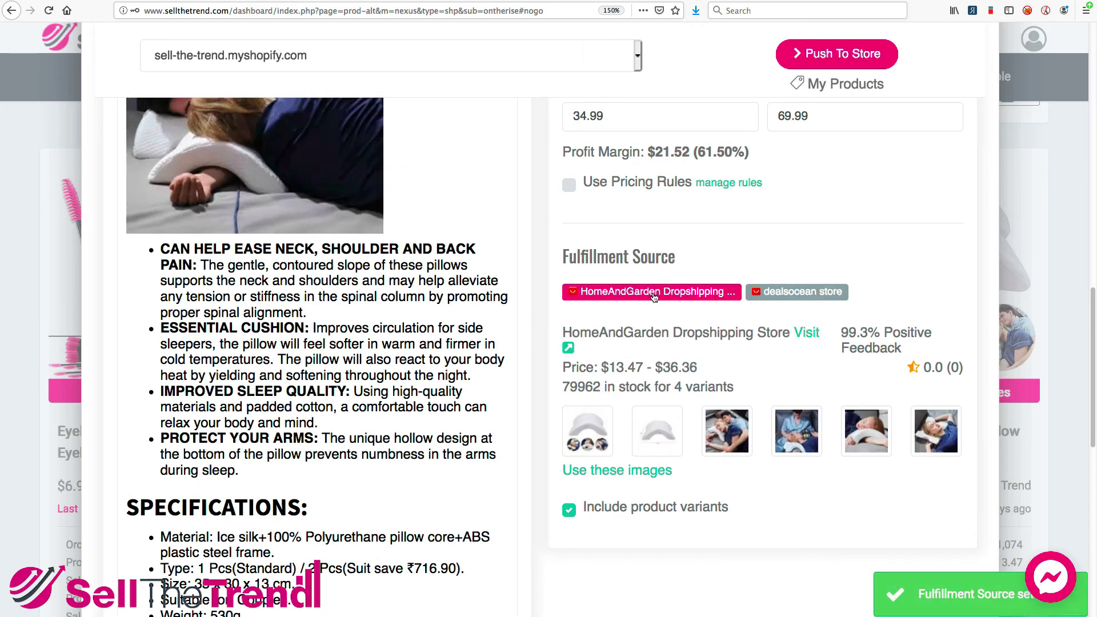
Open the HomeAndGarden Dropshipping Store listing on AliExpress and compare its one-pack, two-pack and extra-pillowcase variants
left_click(806, 334)
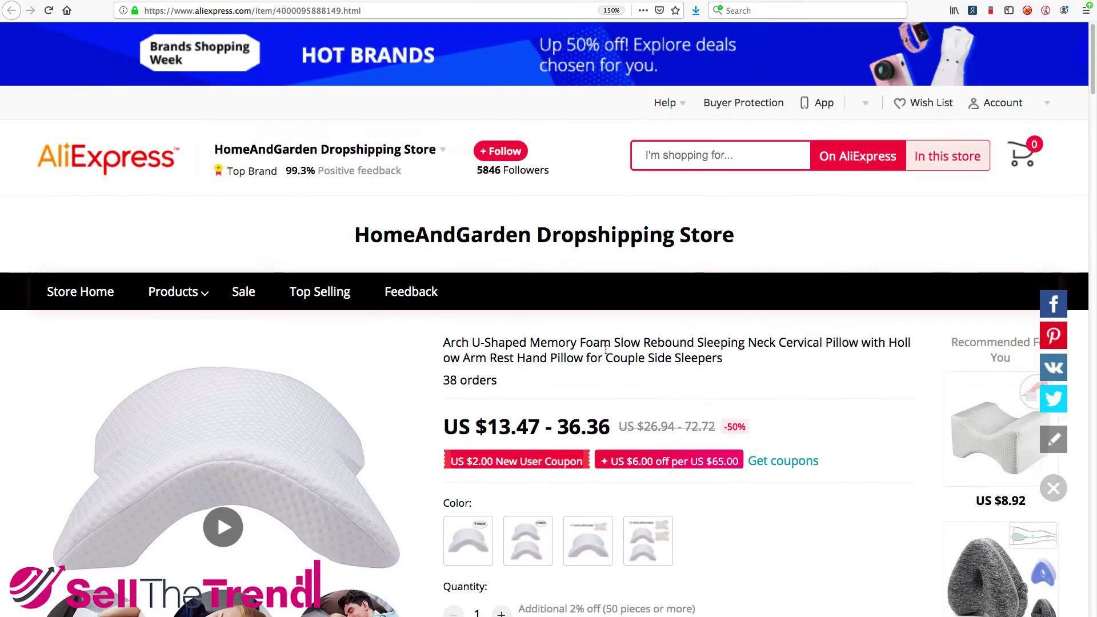
scroll(571, 331, "down", 4)
left_click(476, 339)
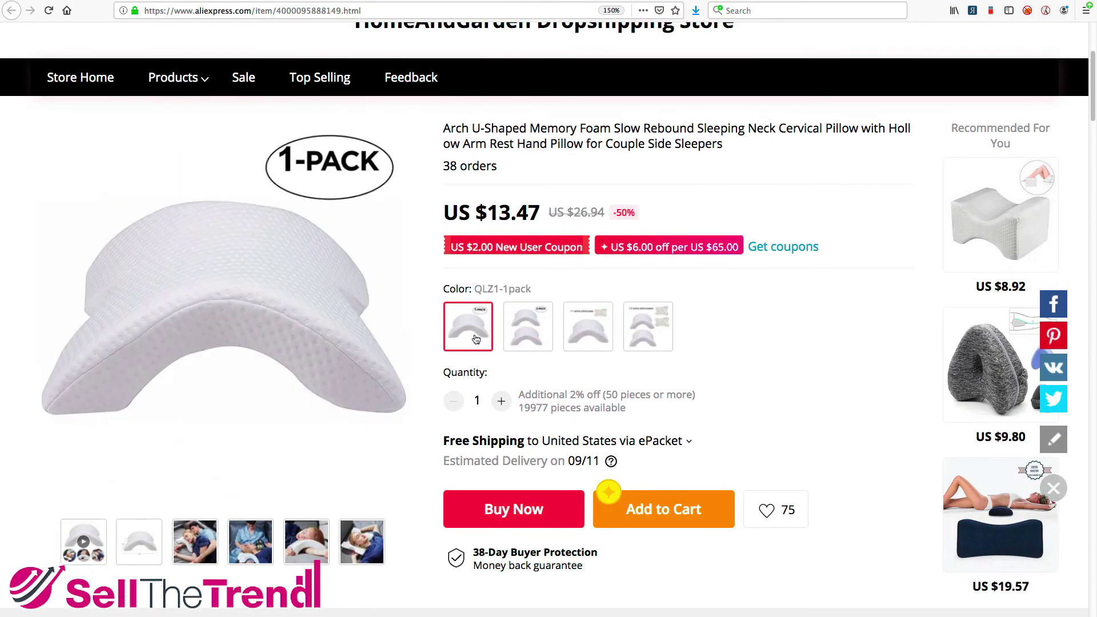
left_click(539, 337)
left_click(582, 334)
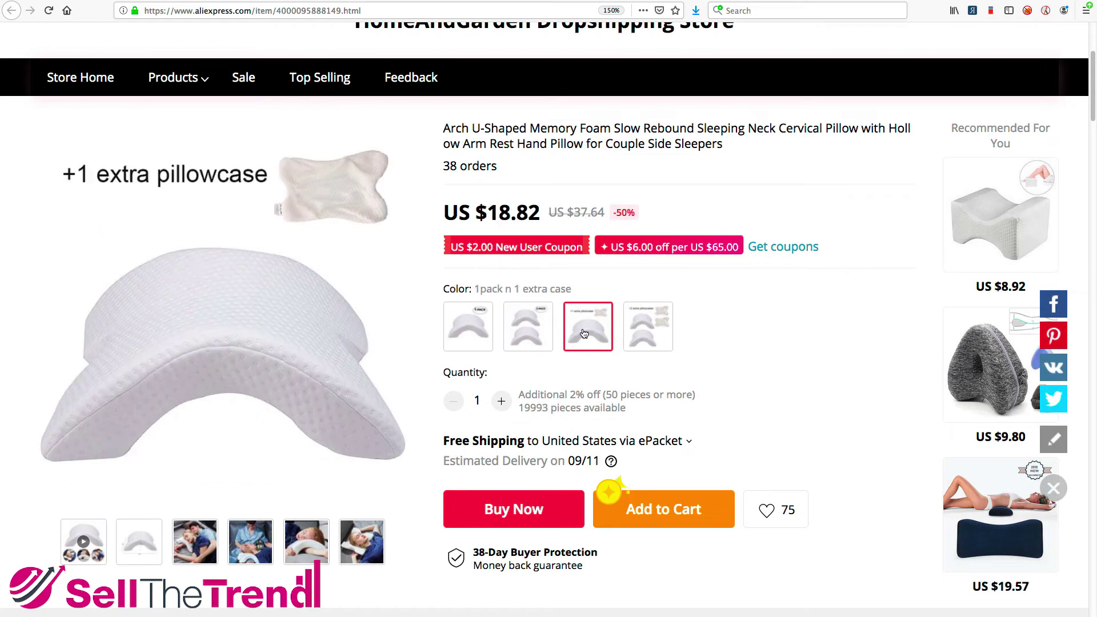
left_click(639, 334)
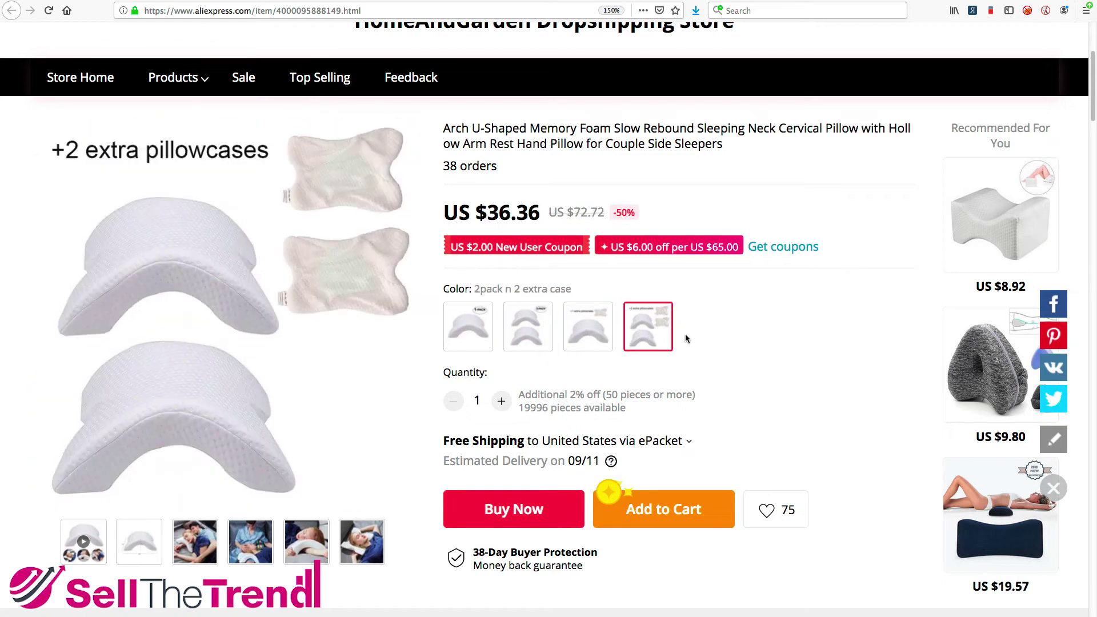
left_click(529, 330)
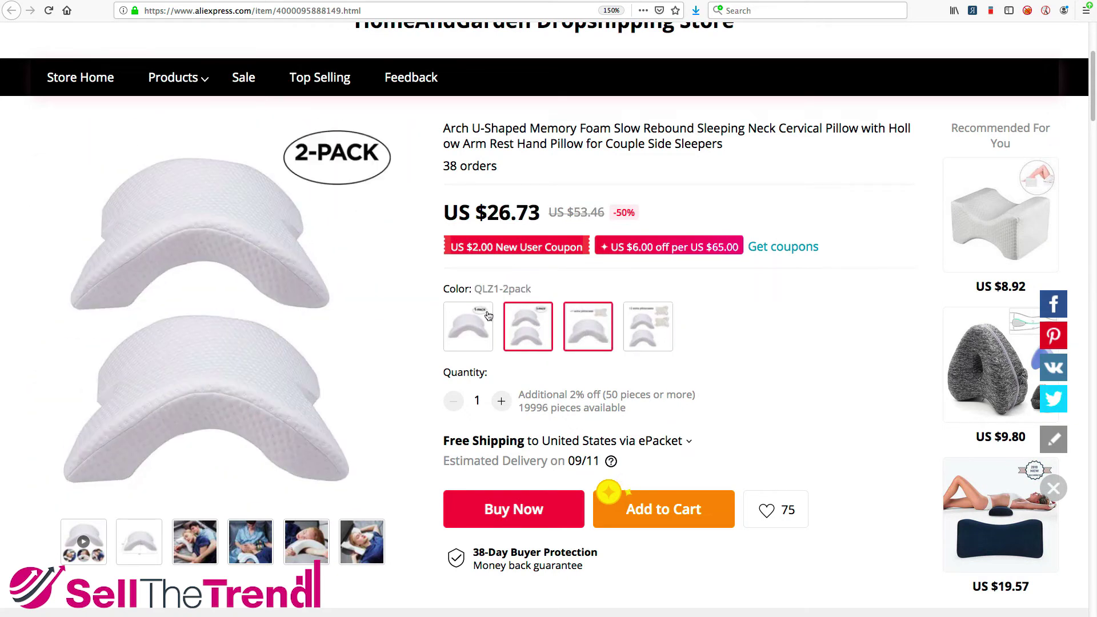
left_click(467, 327)
left_click(583, 321)
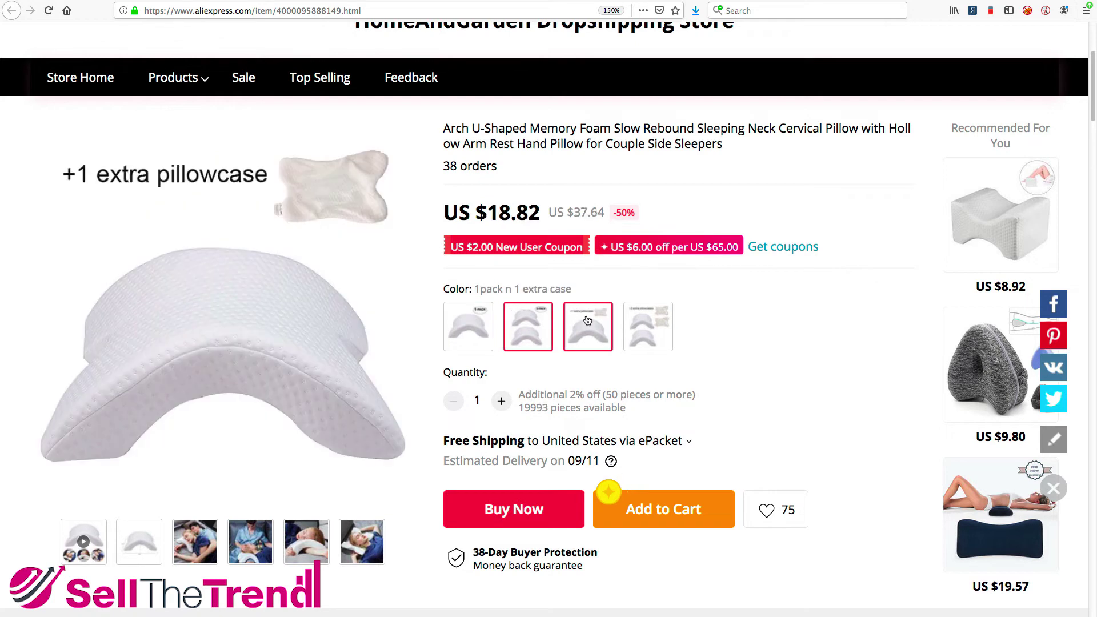
Compare the one-pack, two-pack and one-pack with extra case variants on the AliExpress listing and close it
left_click(485, 342)
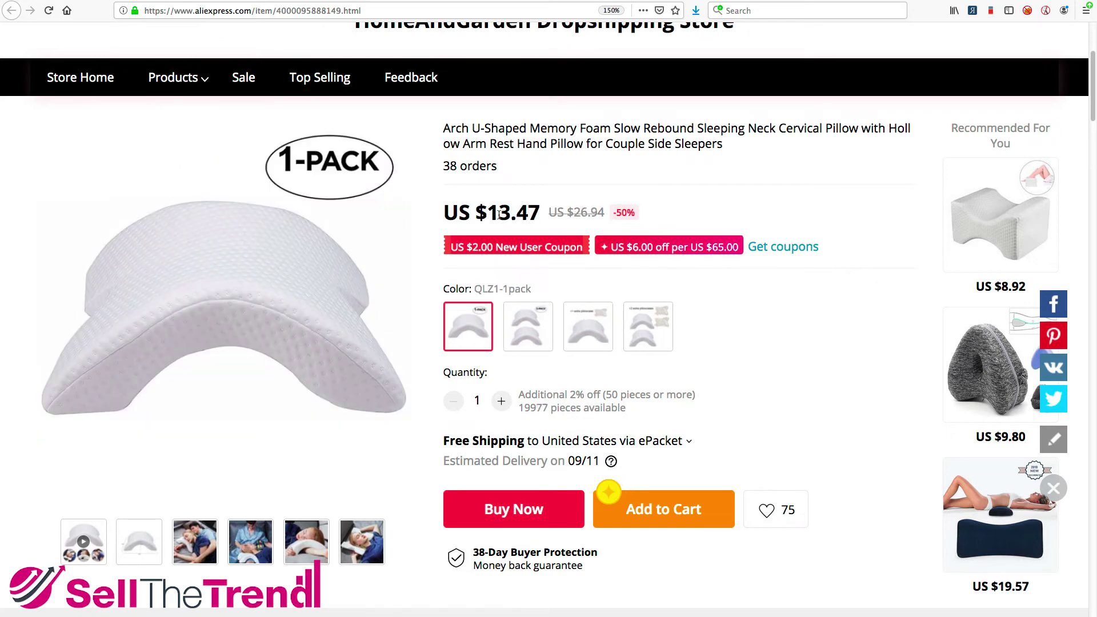
left_click(537, 325)
left_click(580, 335)
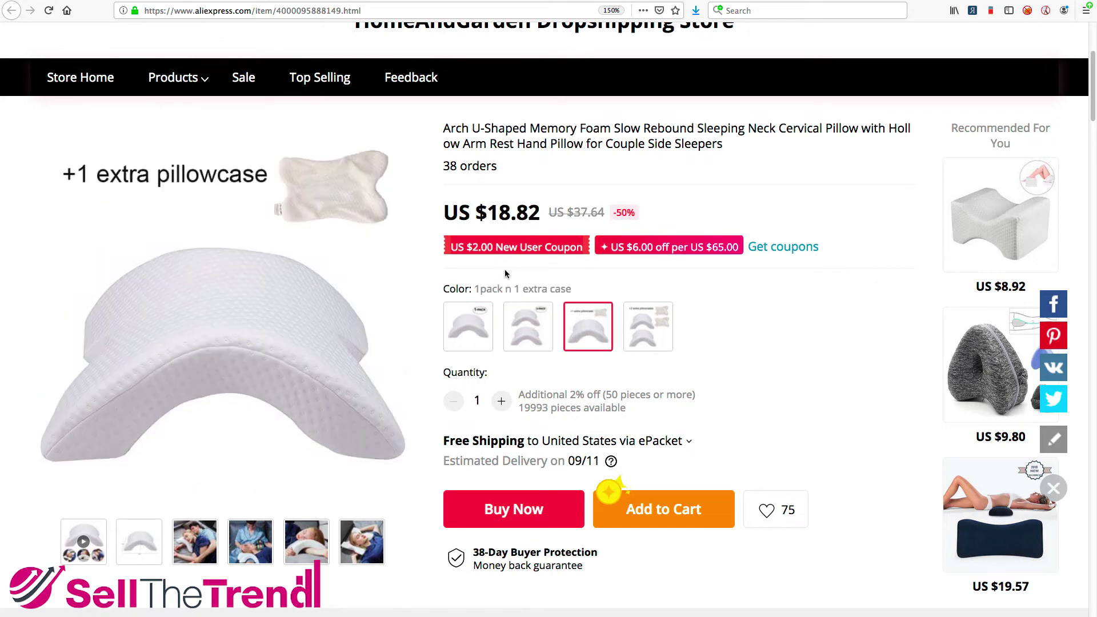
key("ctrl+w")
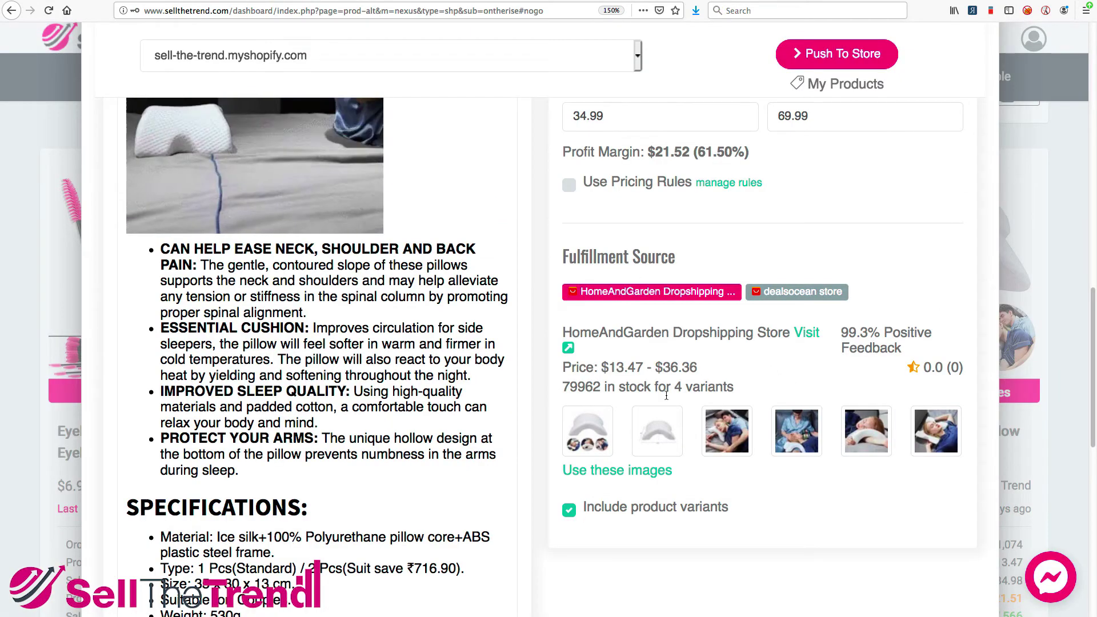
Compare the dealsocean store fulfillment source with HomeAndGarden Dropshipping Store, reselect HomeAndGarden and review the product's profit margin
left_click(800, 292)
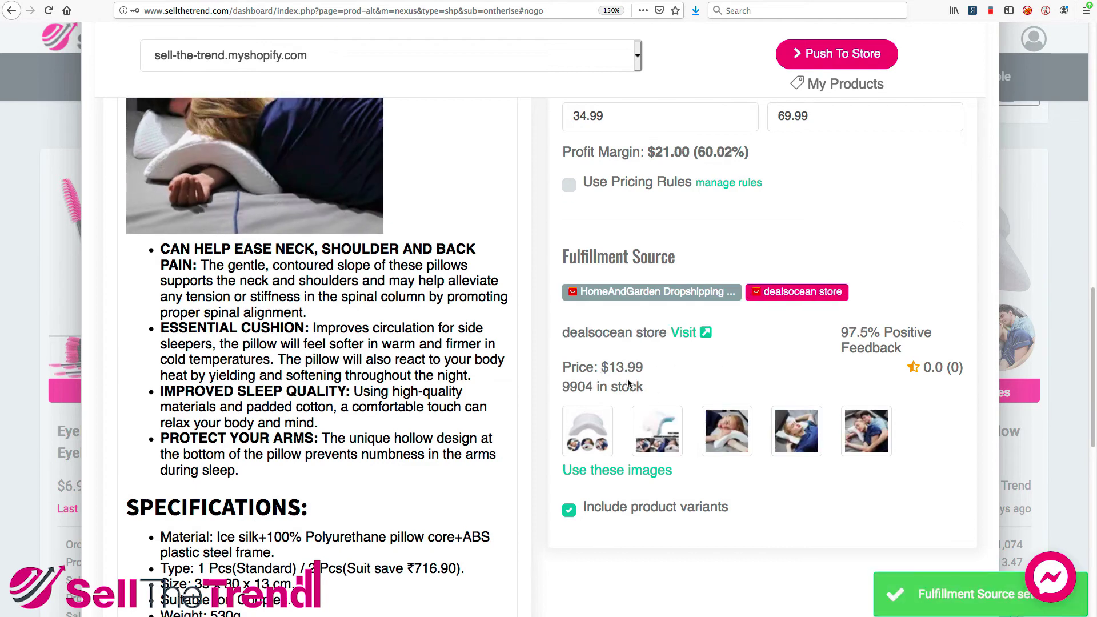
left_click(678, 292)
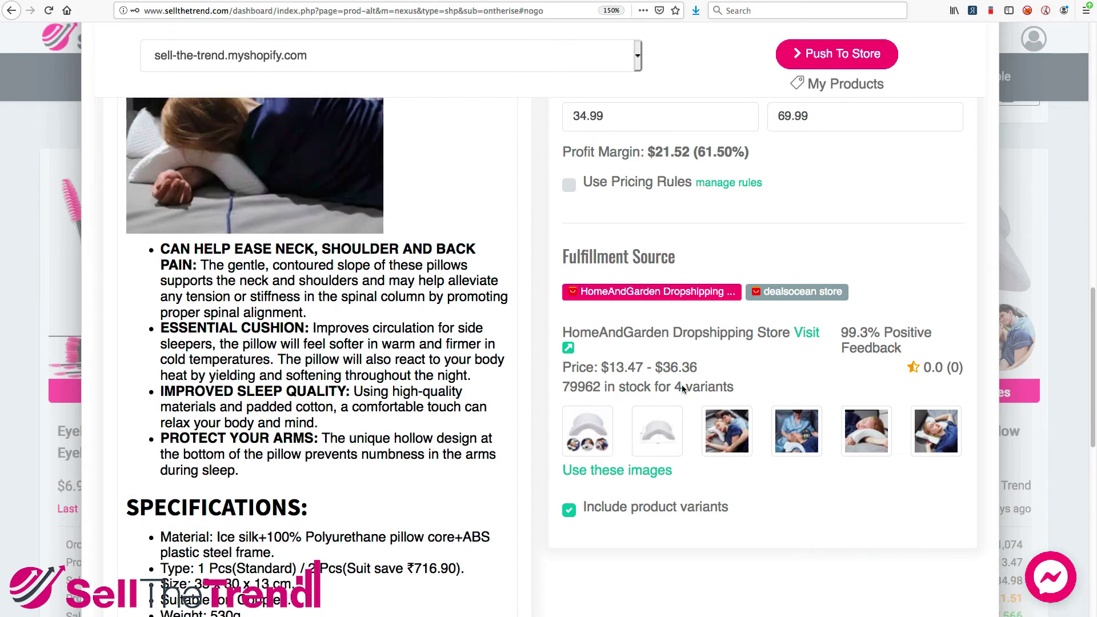
scroll(699, 399, "up", 5)
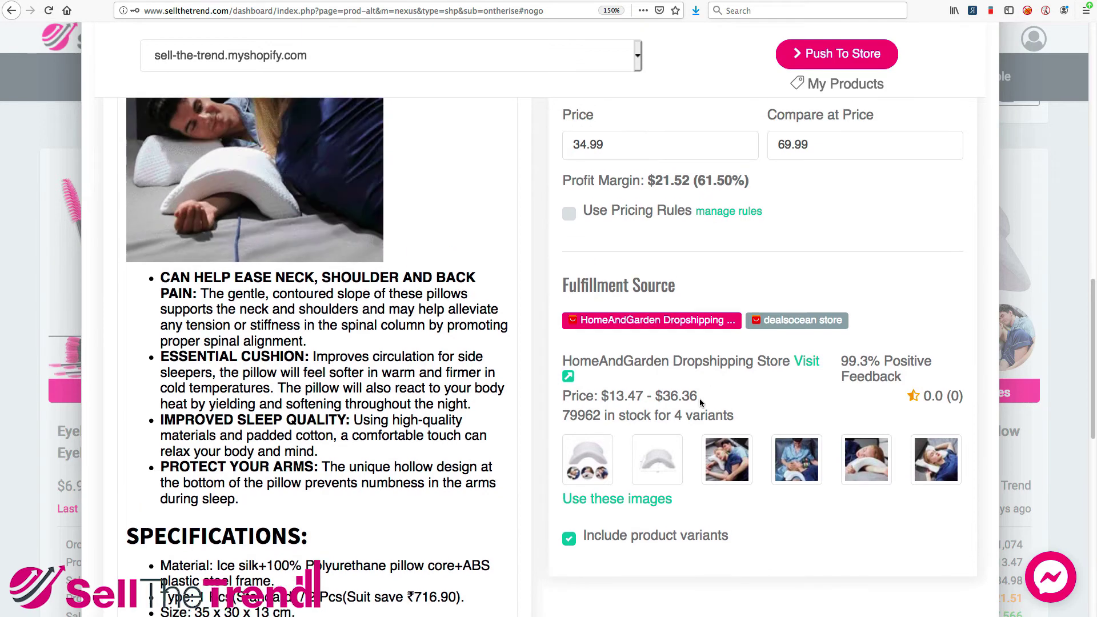
scroll(674, 337, "down", 2)
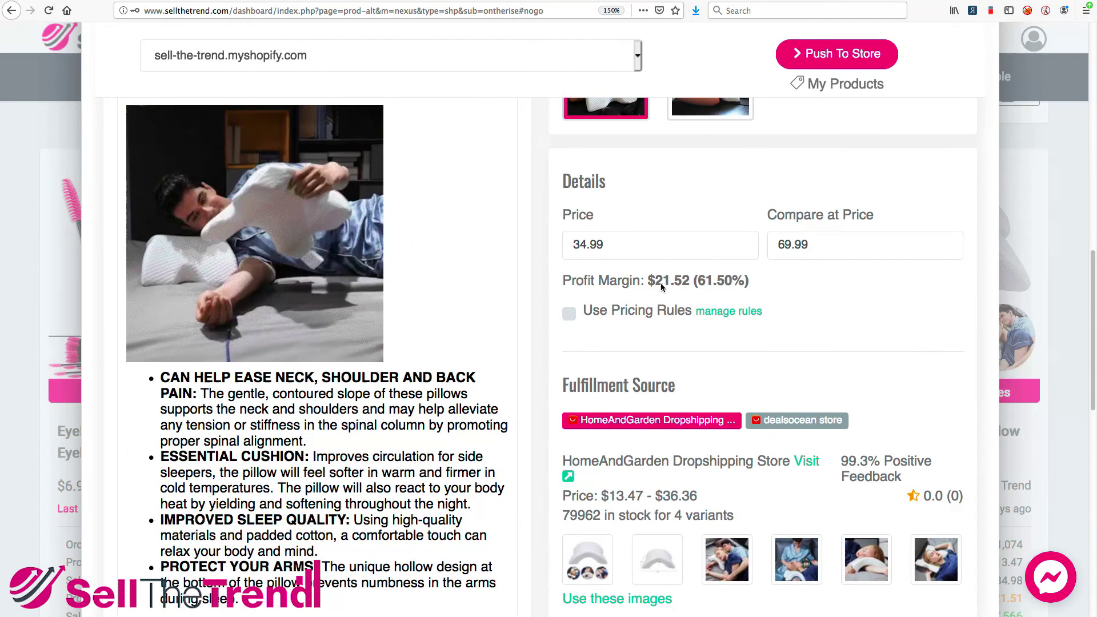
scroll(632, 233, "down", 1)
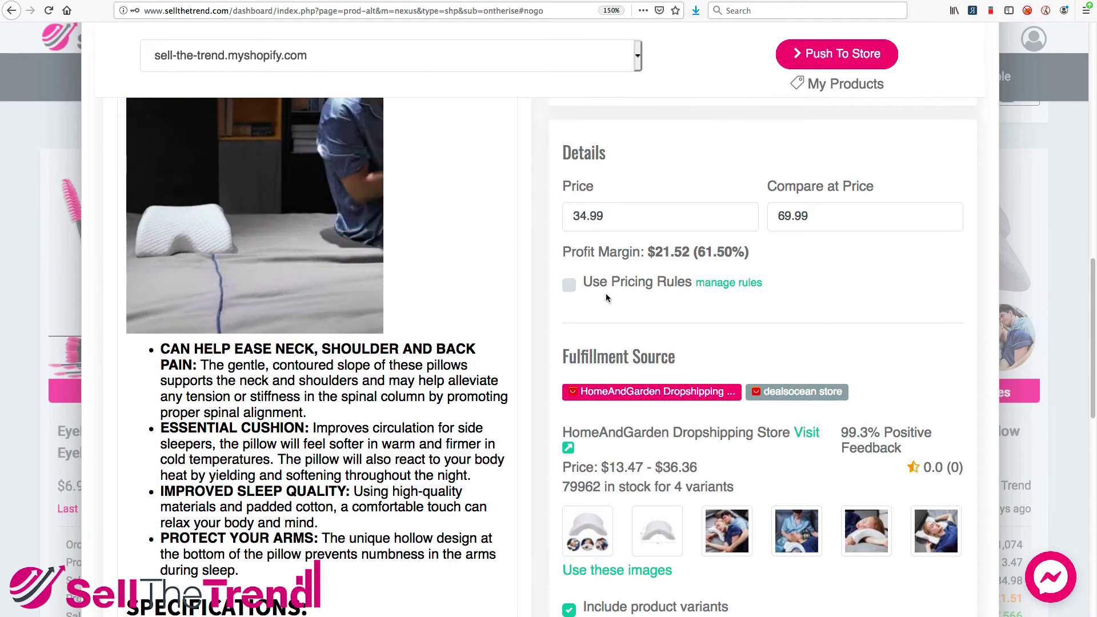
scroll(698, 315, "down", 2)
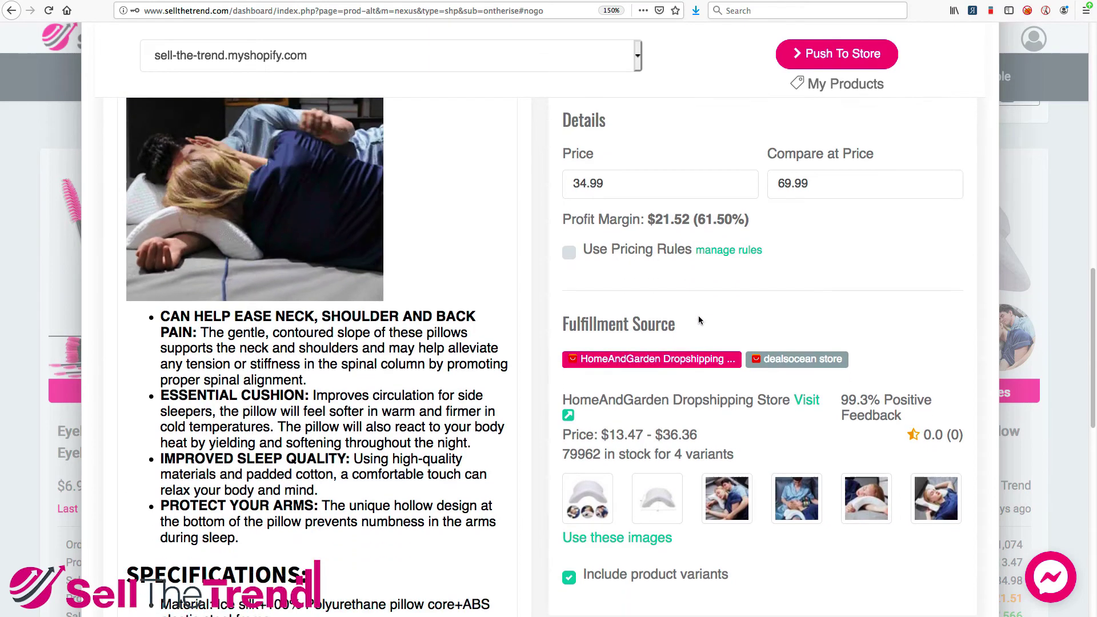
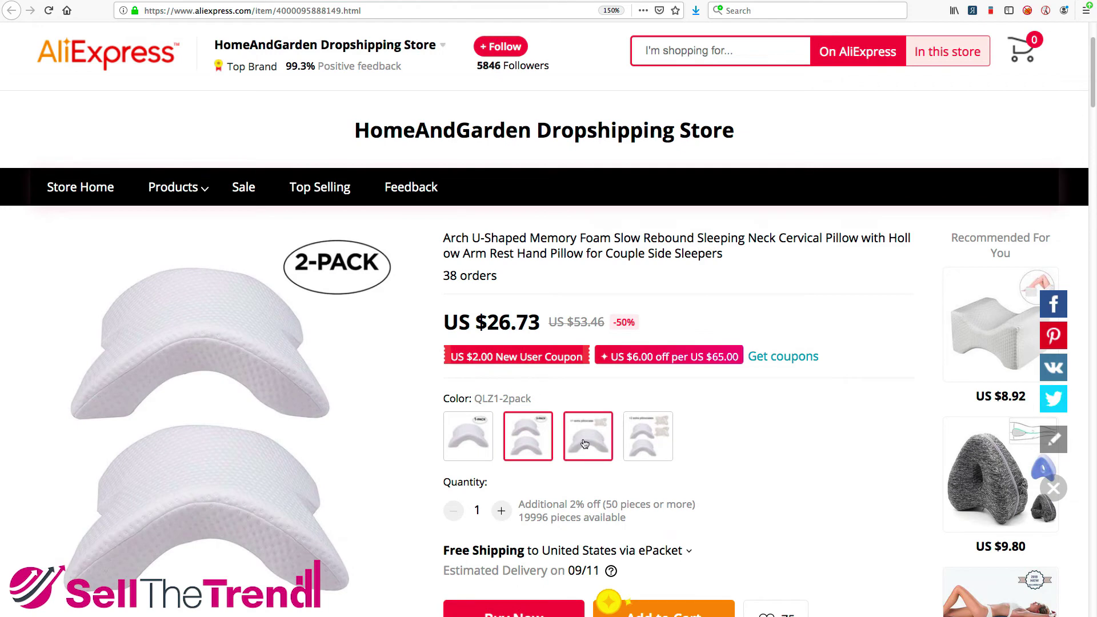
View the two-pack with two extra cases on AliExpress, close the listing and compare the product price with the supplier's highest variant price
left_click(655, 444)
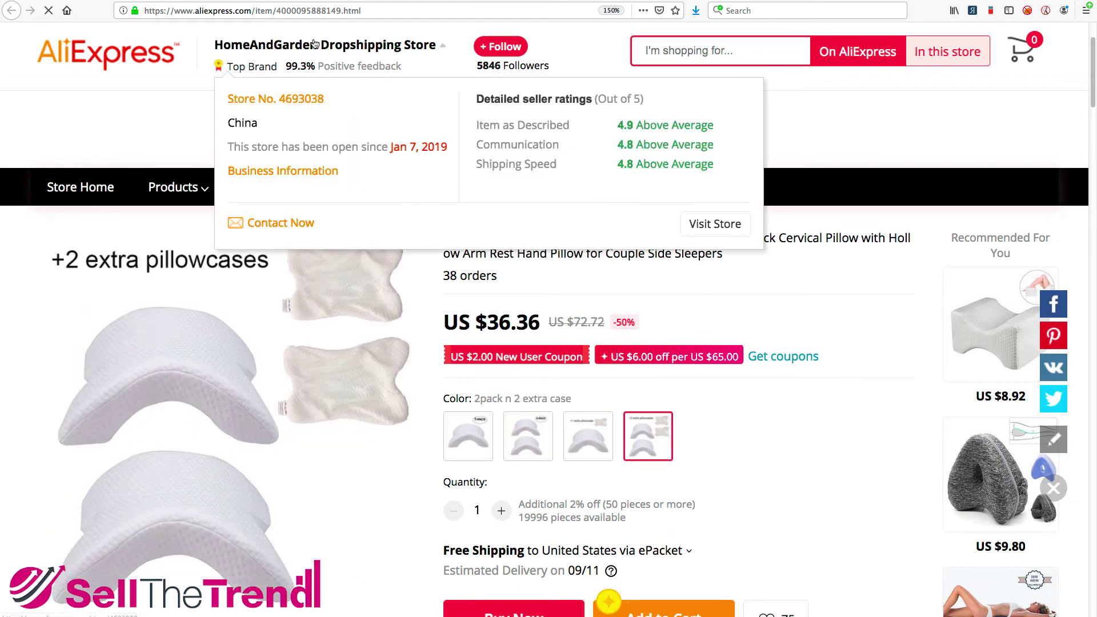
key("ctrl+w")
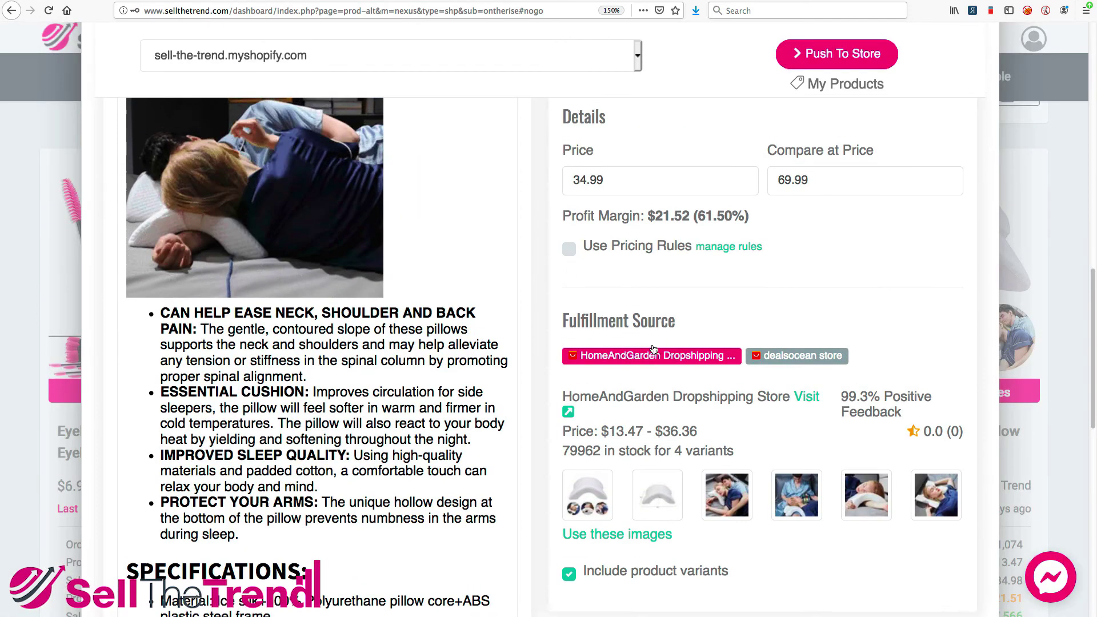
scroll(581, 310, "up", 2)
left_click(608, 244)
double_click(608, 244)
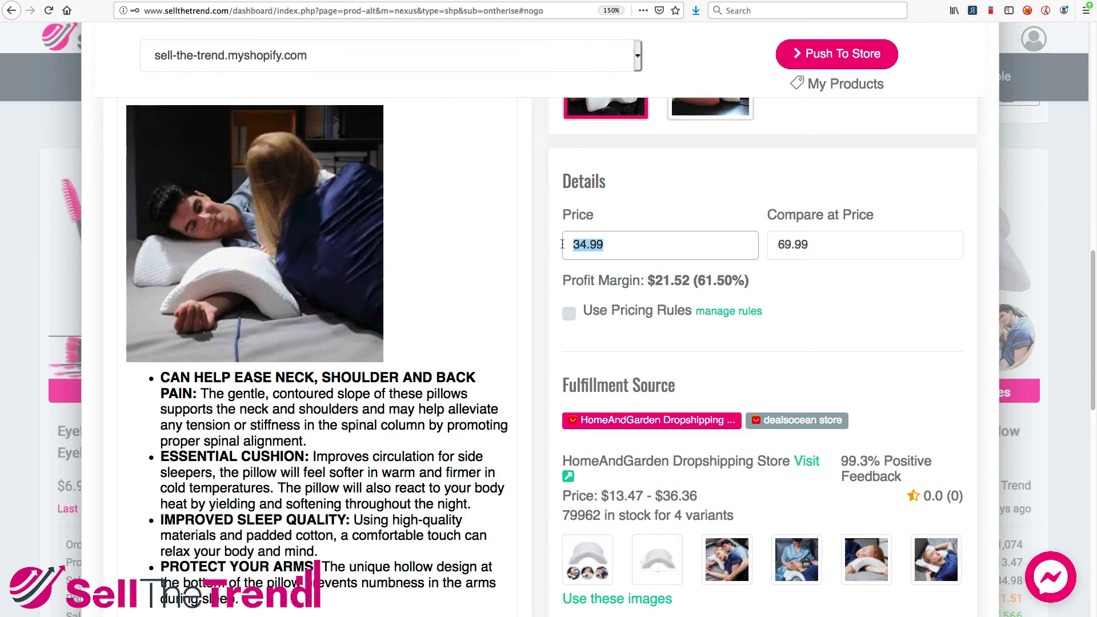
scroll(729, 337, "down", 1)
left_click_drag(653, 470, 702, 468)
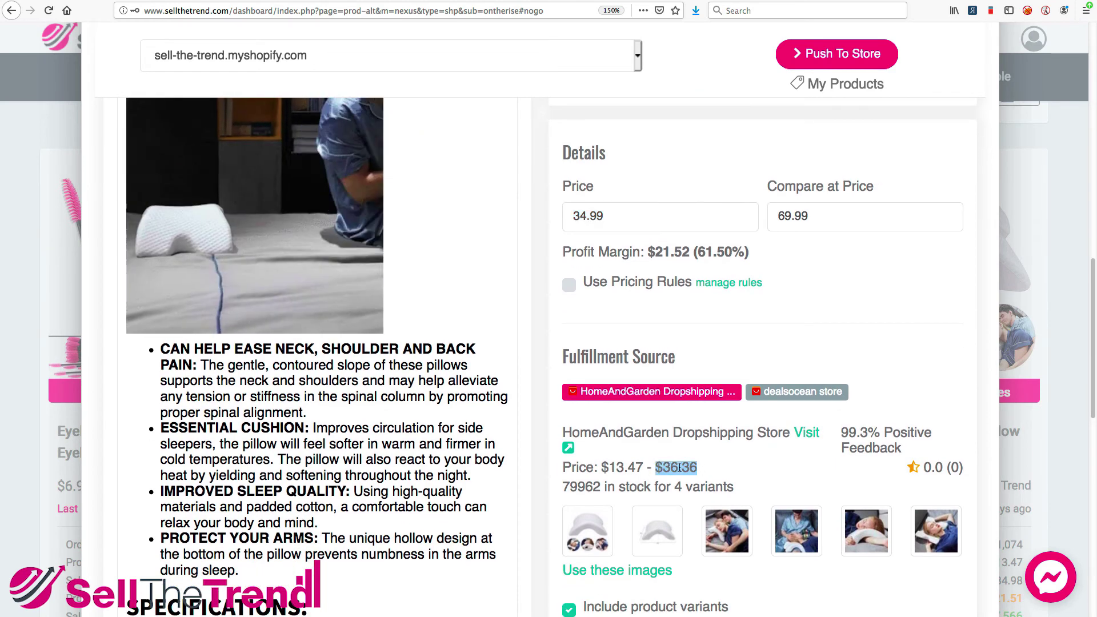
left_click_drag(609, 214, 557, 212)
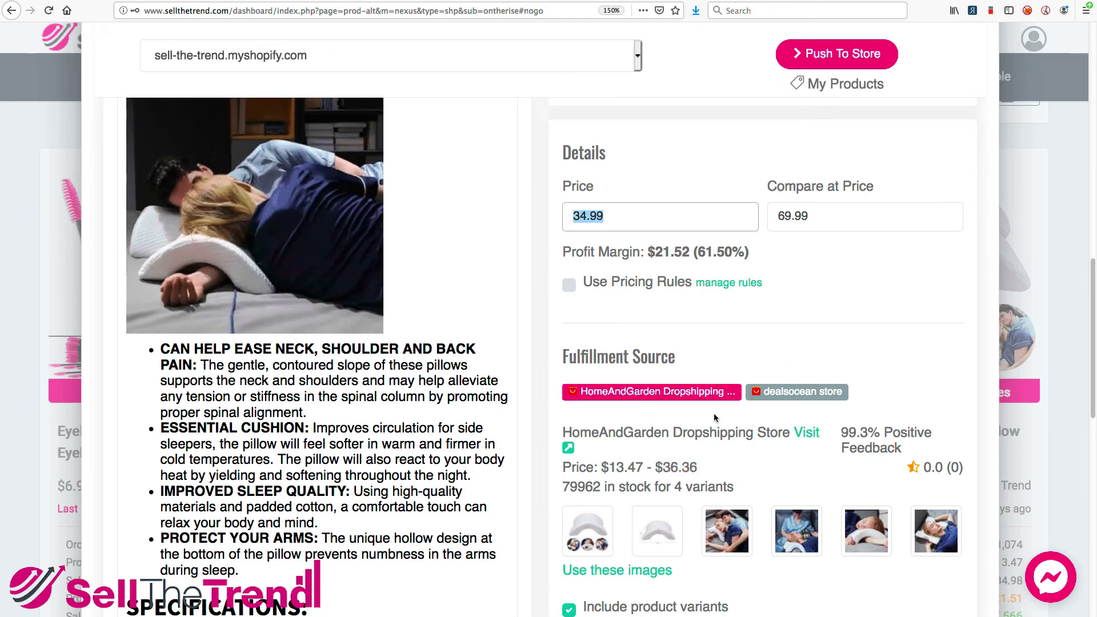
scroll(691, 313, "down", 1)
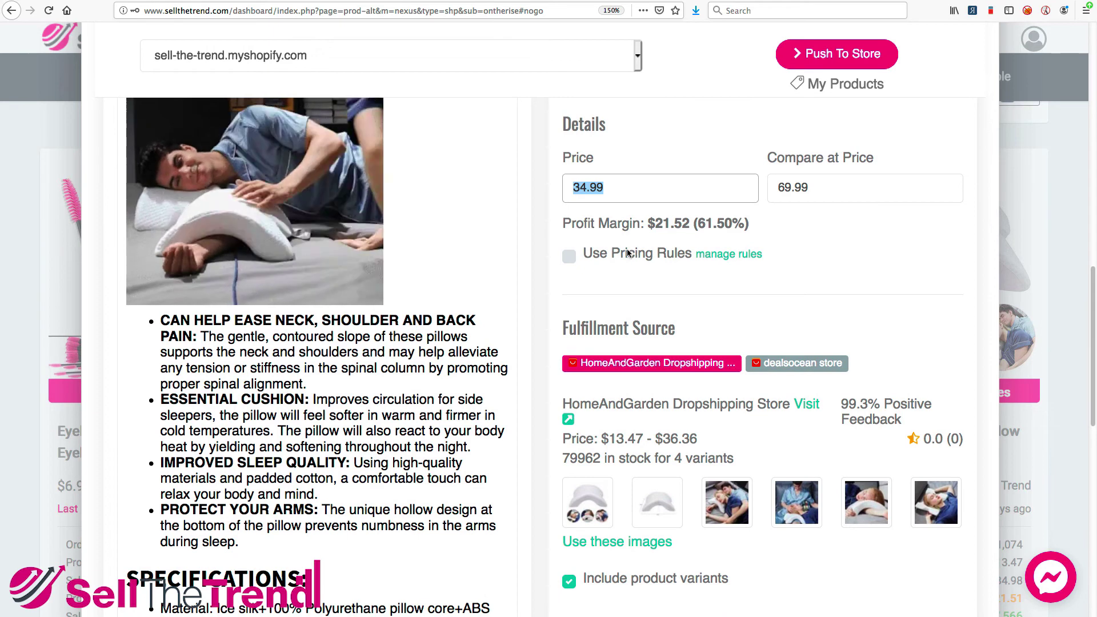
Enable pricing rules for the pillow and open the Push to Store price rules to review the final product price rule
left_click(569, 257)
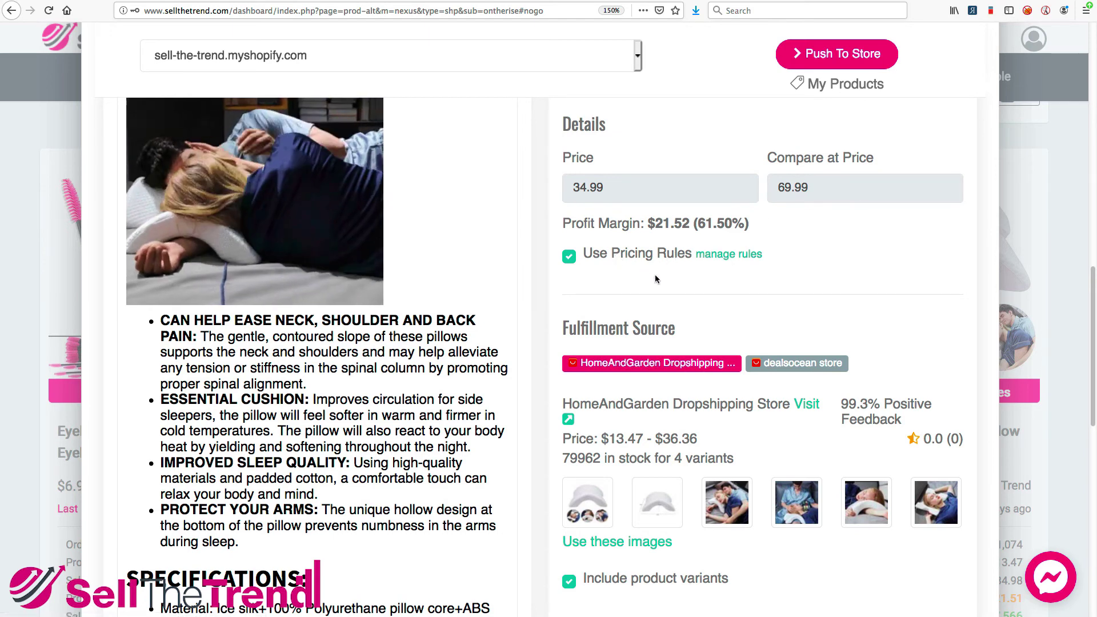
left_click(732, 255)
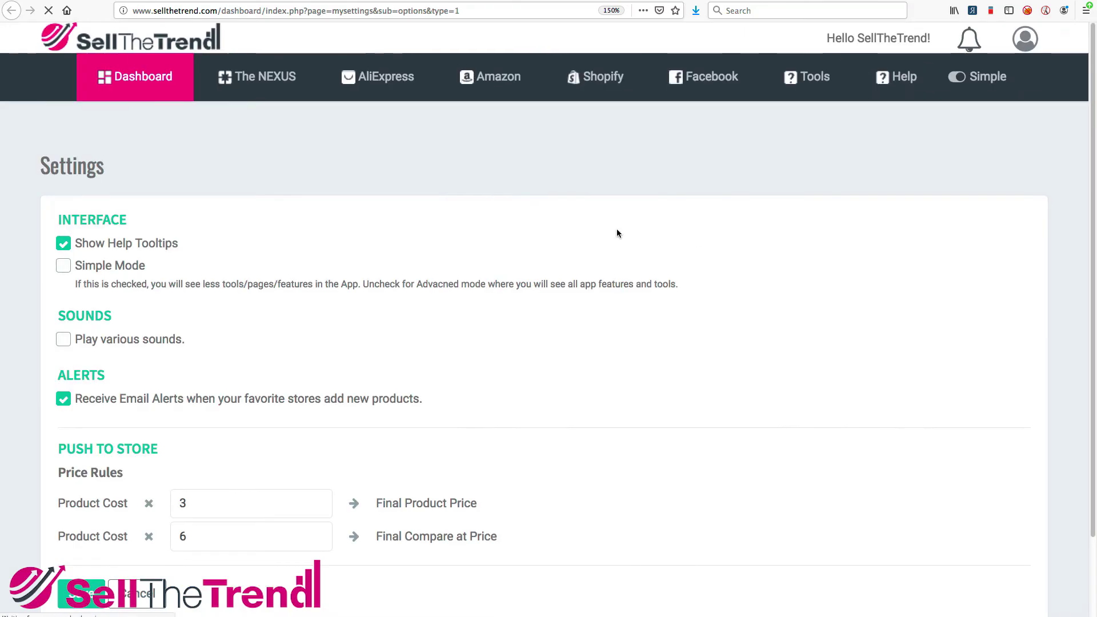
scroll(463, 281, "down", 3)
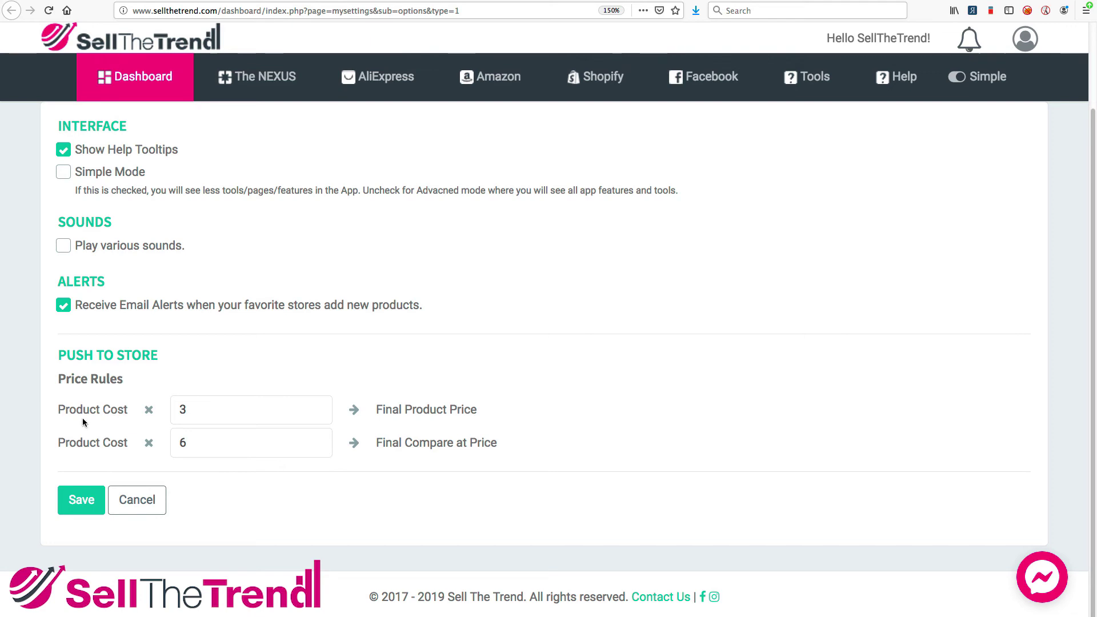
left_click_drag(378, 410, 484, 410)
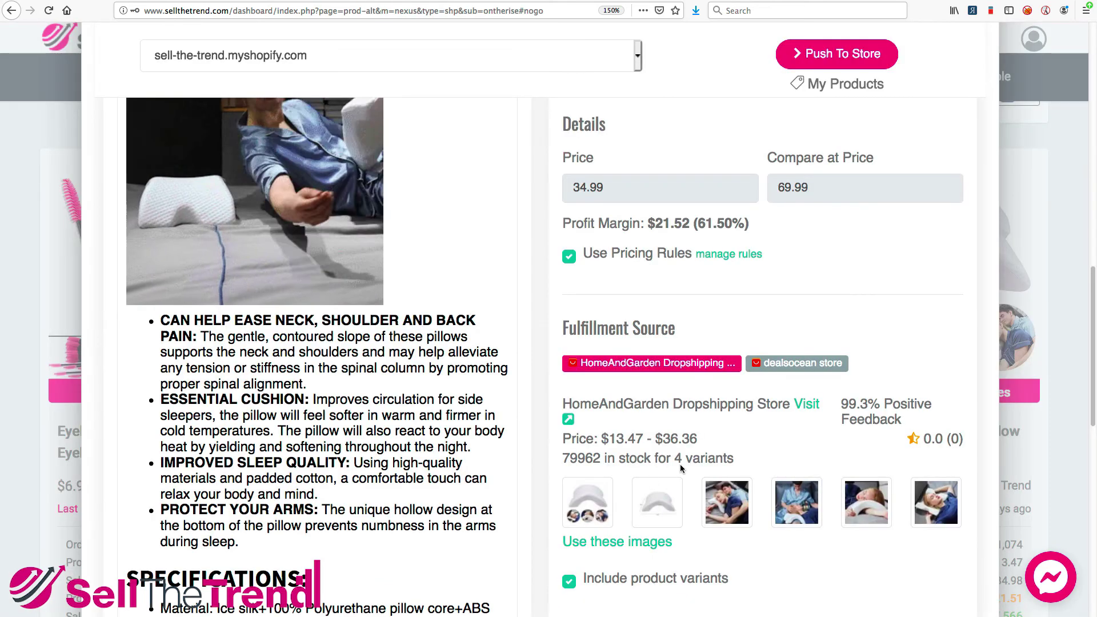
Open the HomeAndGarden Dropshipping Store listing from the product's fulfillment source and check its one-pack and two-pack prices
scroll(750, 386, "down", 1)
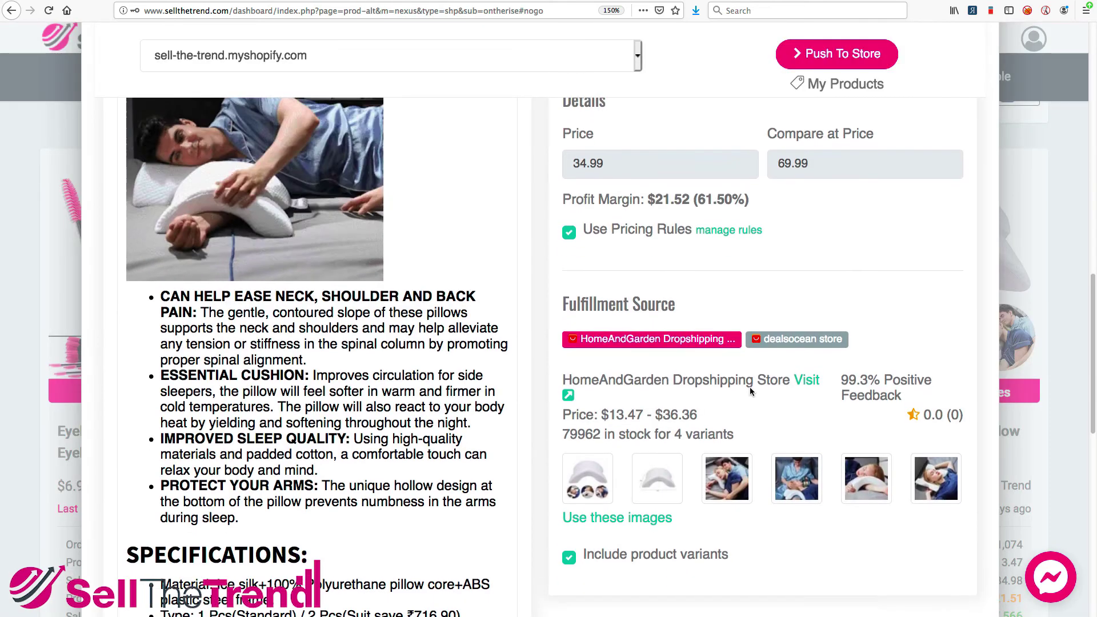
left_click(805, 380)
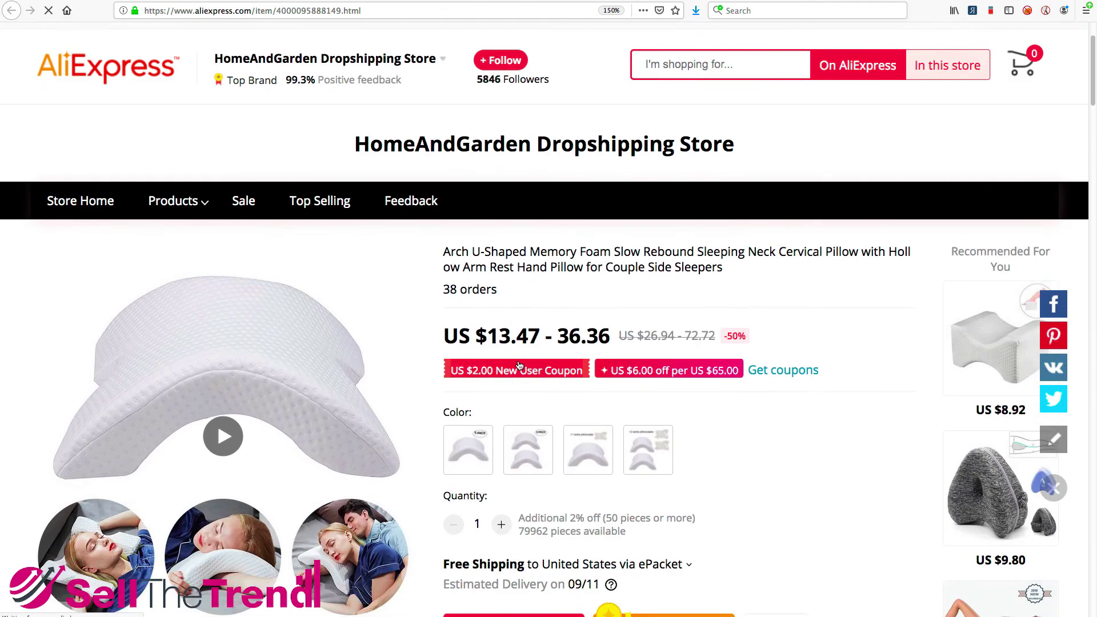
scroll(519, 365, "down", 2)
left_click(471, 382)
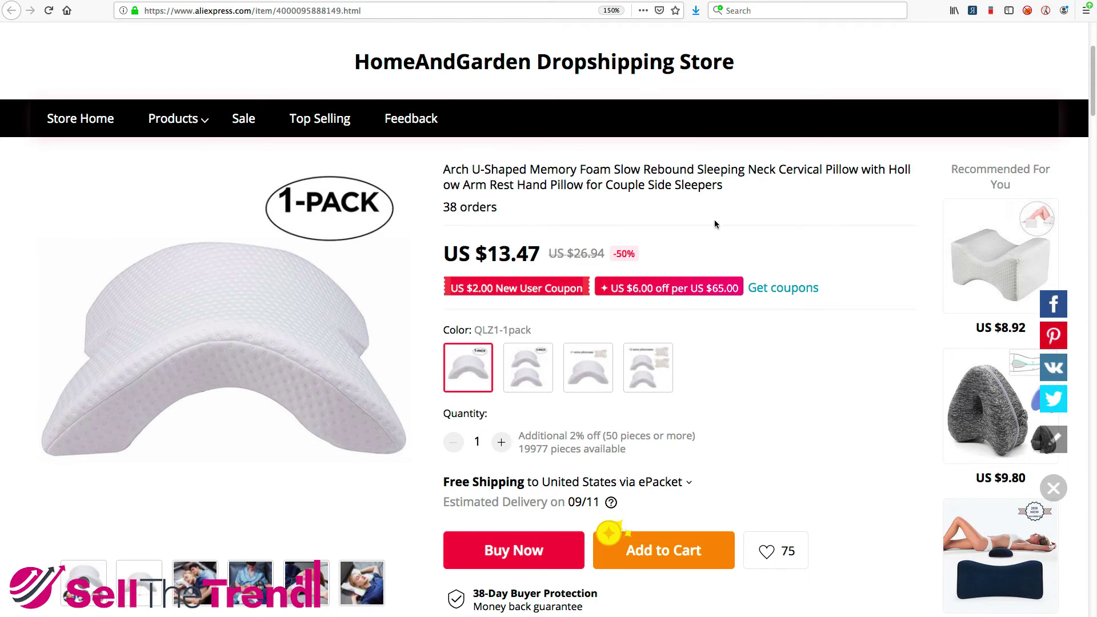
left_click(526, 370)
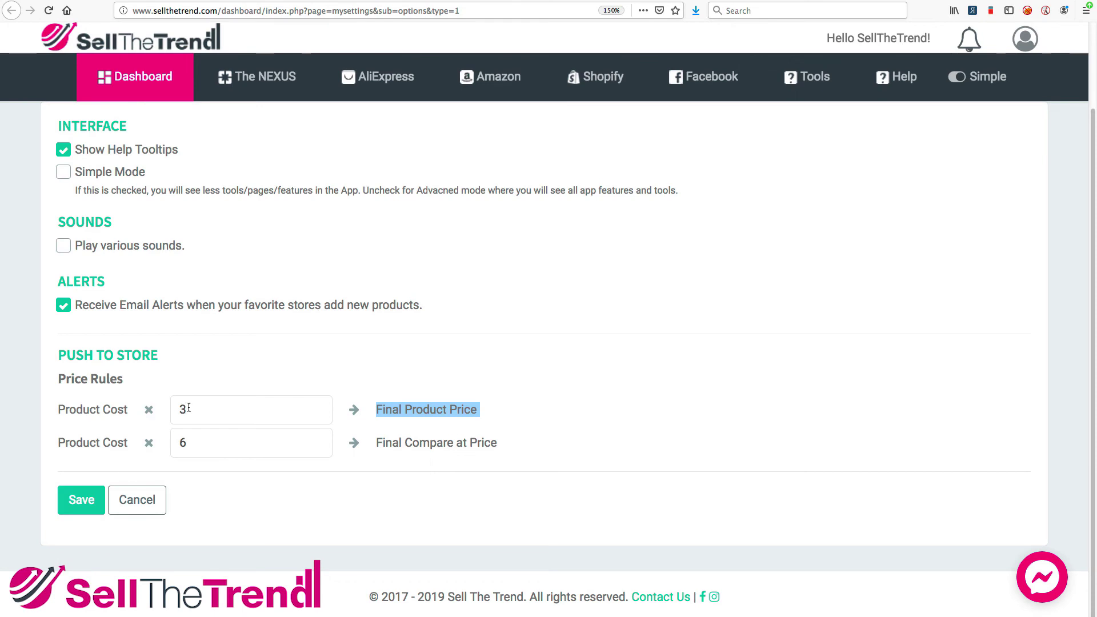
Review the product cost multipliers for the final product price and final compare at price in the price rules settings
left_click_drag(188, 408, 174, 409)
left_click(436, 384)
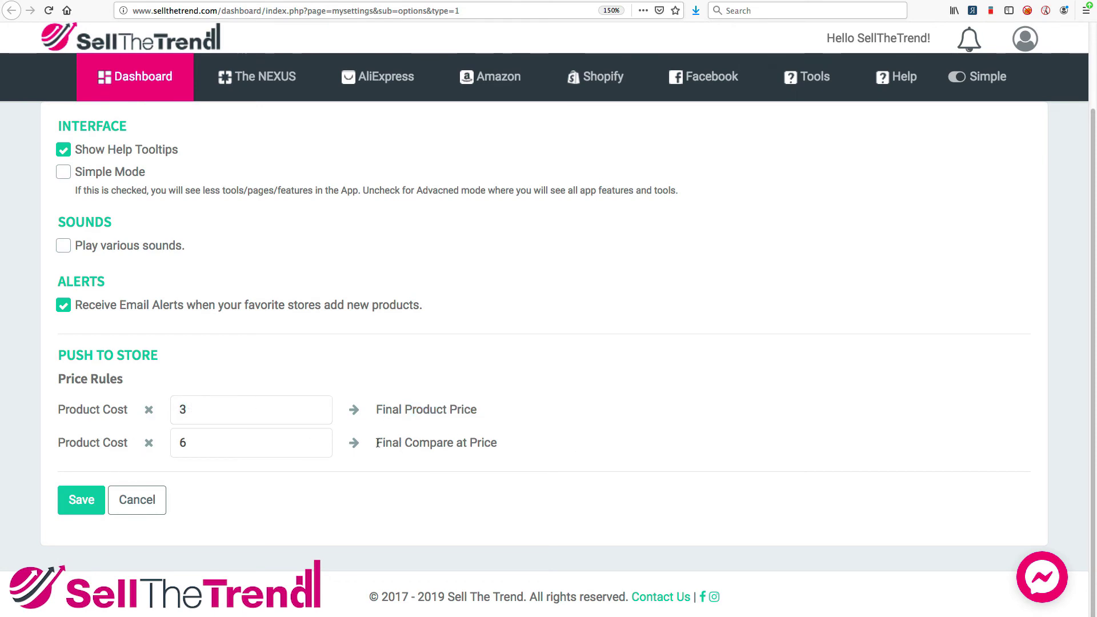
left_click_drag(377, 443, 494, 432)
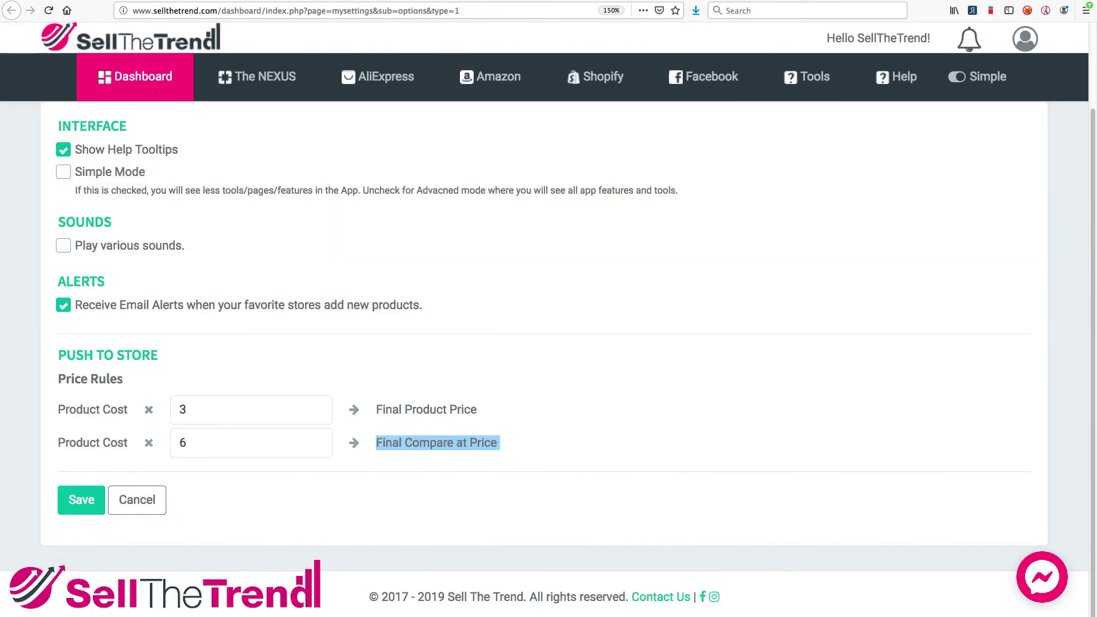
left_click_drag(190, 443, 172, 441)
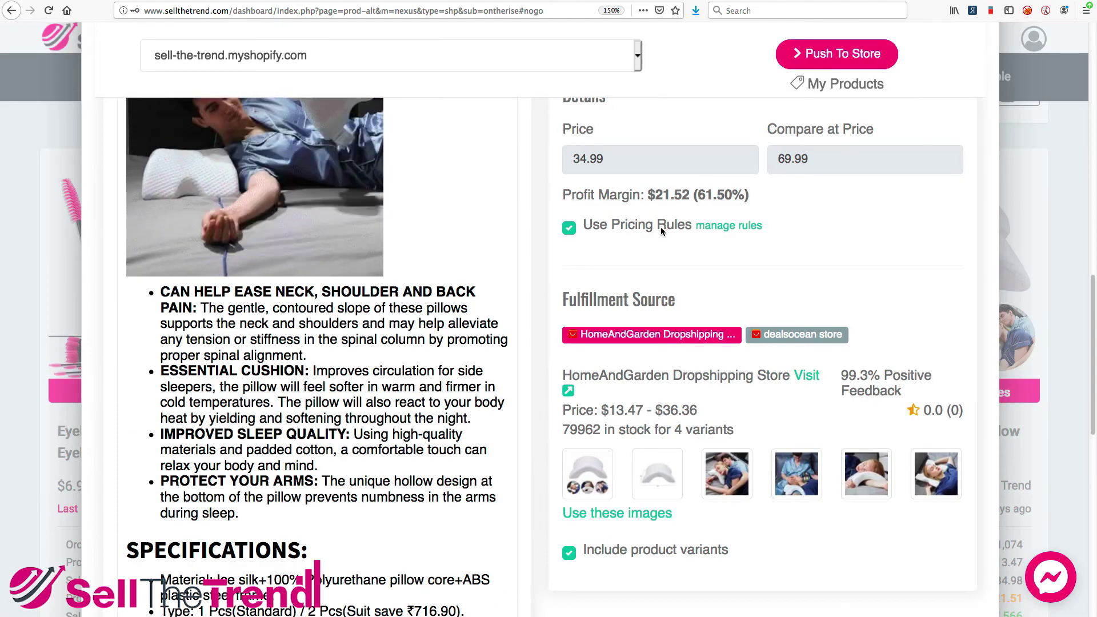
Examine the product's locked price fields, profit margin and supplier price range with pricing rules enabled
scroll(667, 258, "up", 2)
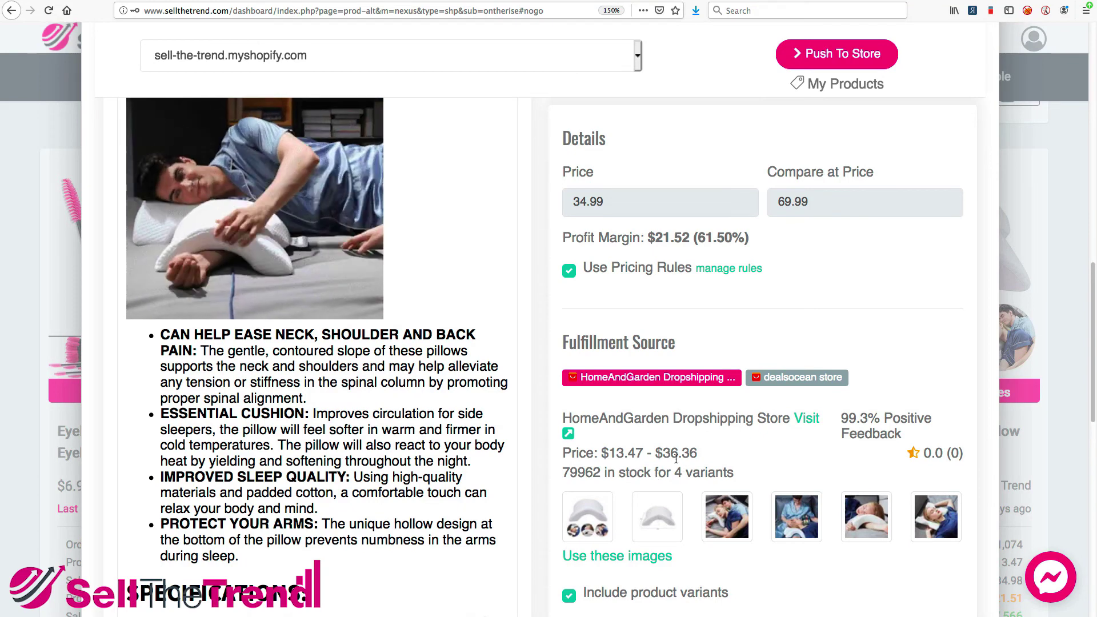
left_click_drag(662, 453, 698, 454)
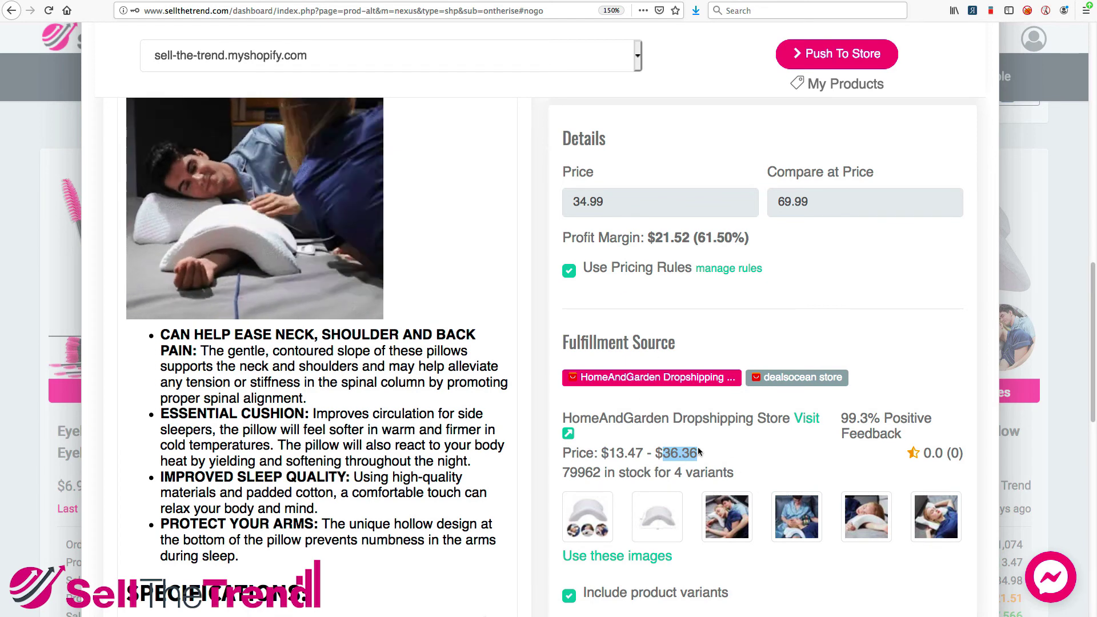
scroll(697, 453, "down", 3)
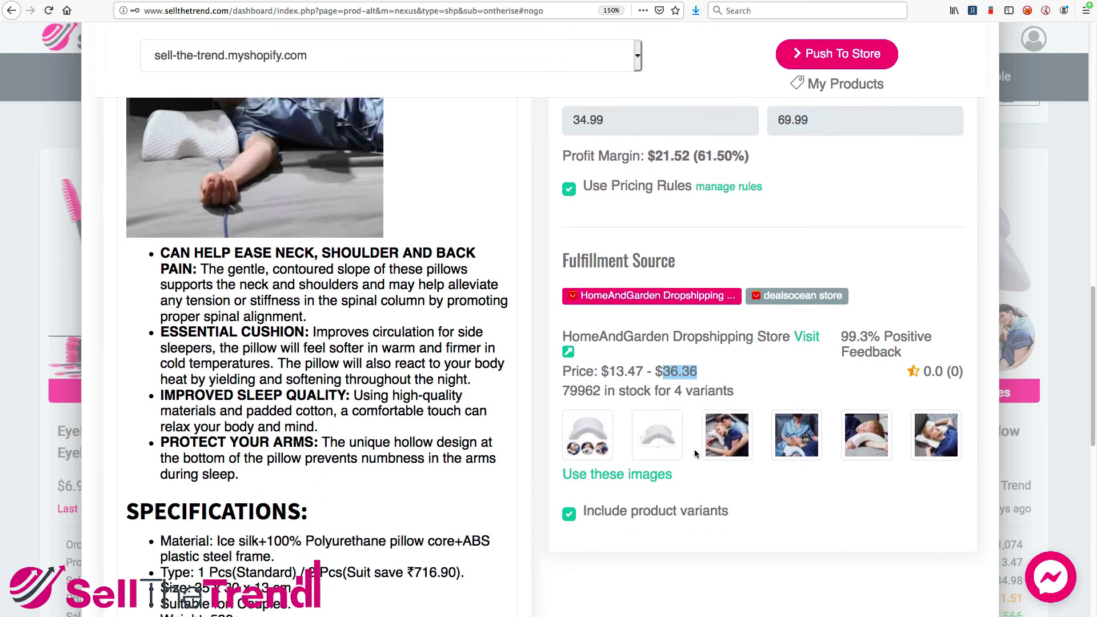
scroll(694, 453, "up", 5)
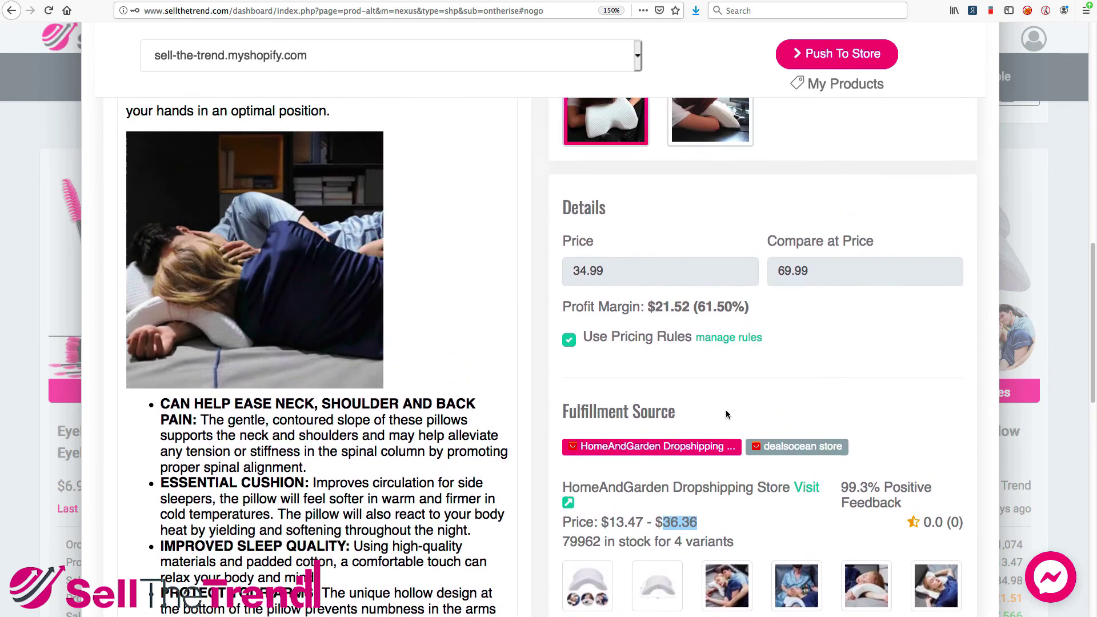
scroll(695, 422, "down", 4)
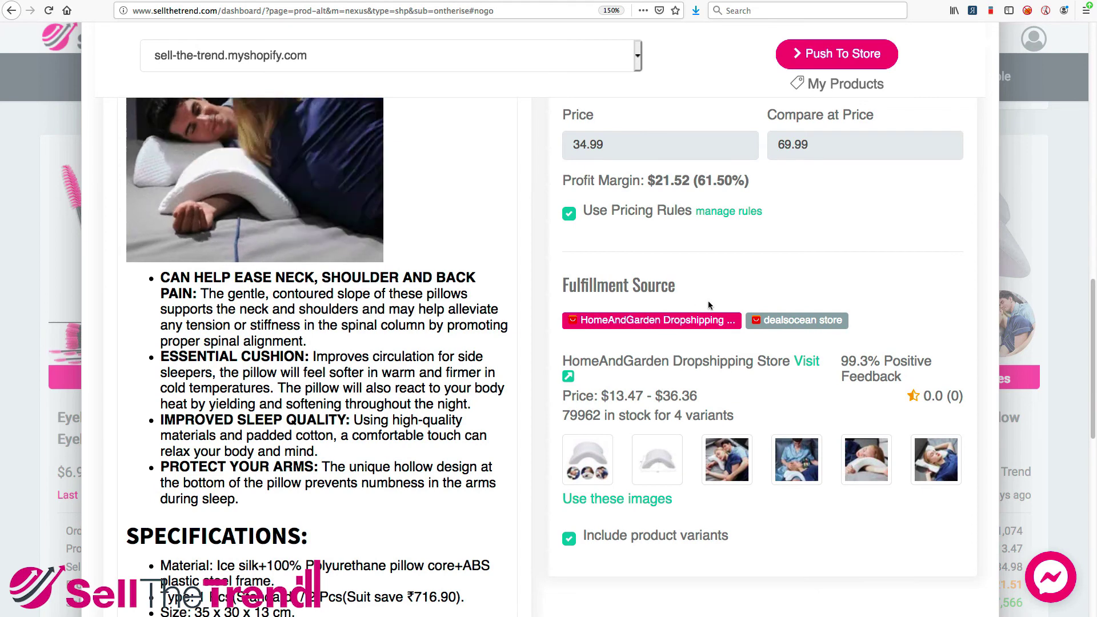
Reopen the price rules settings from the product details and check the final product price multiplier
scroll(759, 330, "up", 4)
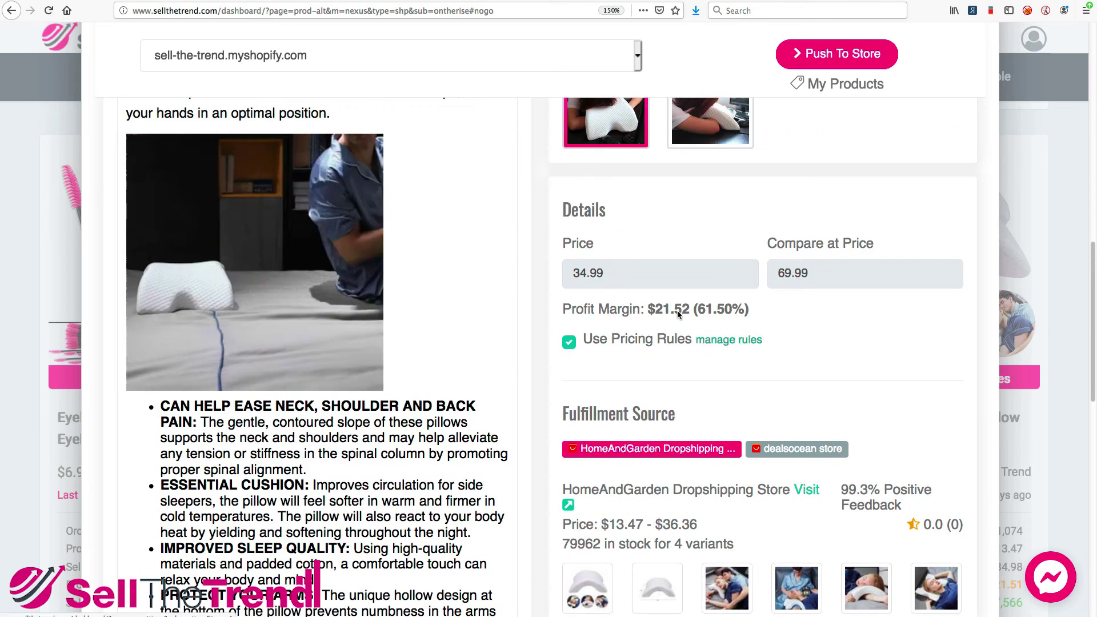
left_click(737, 340)
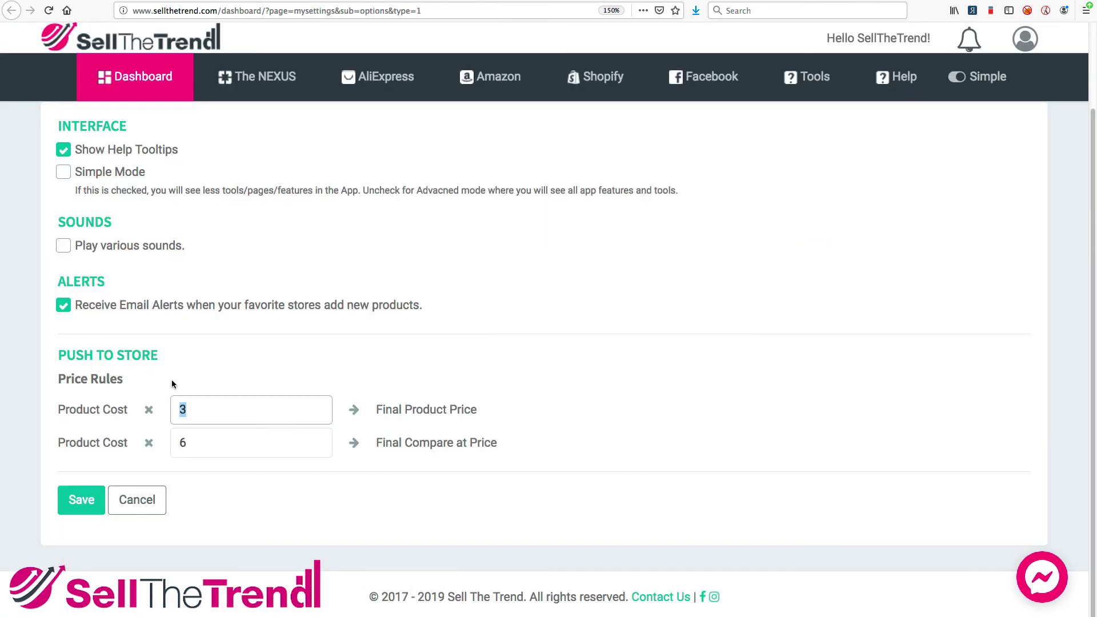
left_click(178, 407)
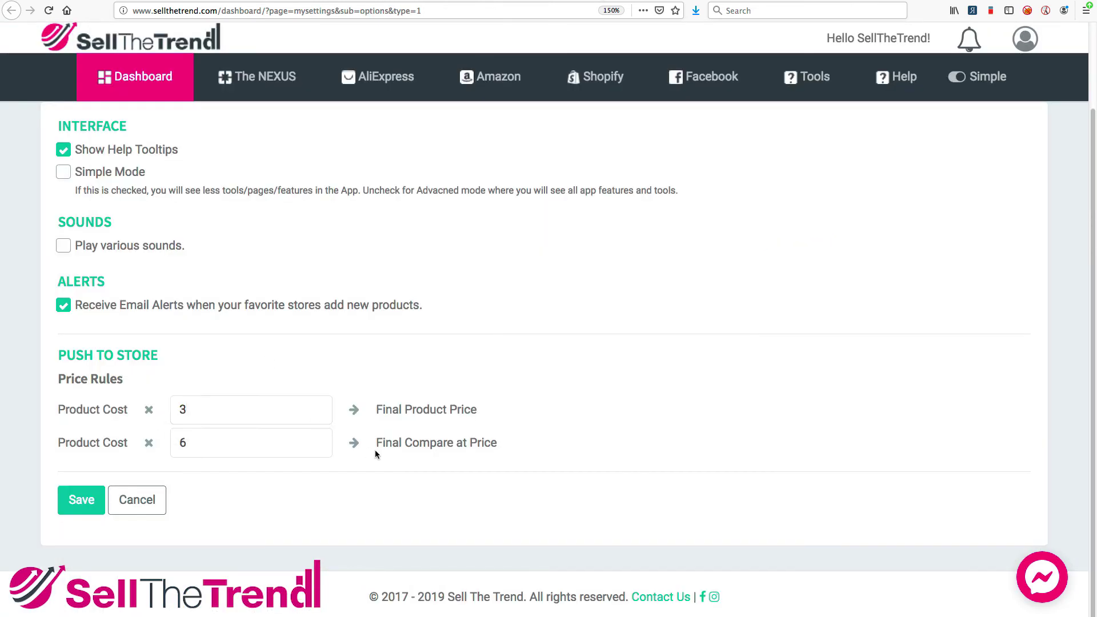
Leave the price rules settings and push the Anti-pressure Hand Pillow to the sell-the-trend.myshopify.com store
key("alt+Left")
scroll(644, 260, "up", 15)
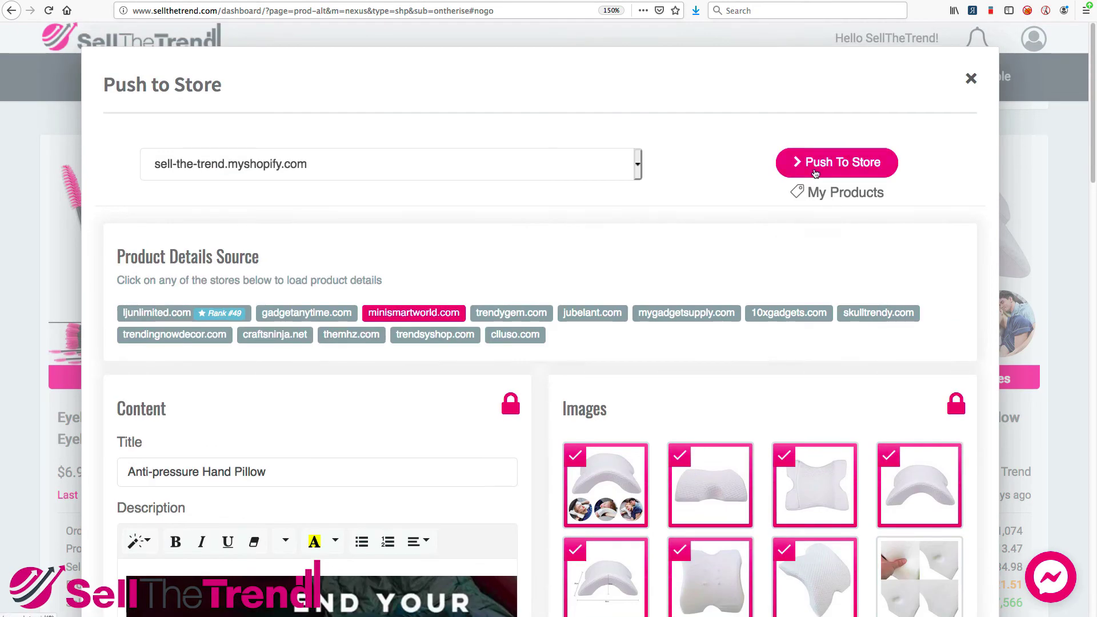
left_click(822, 165)
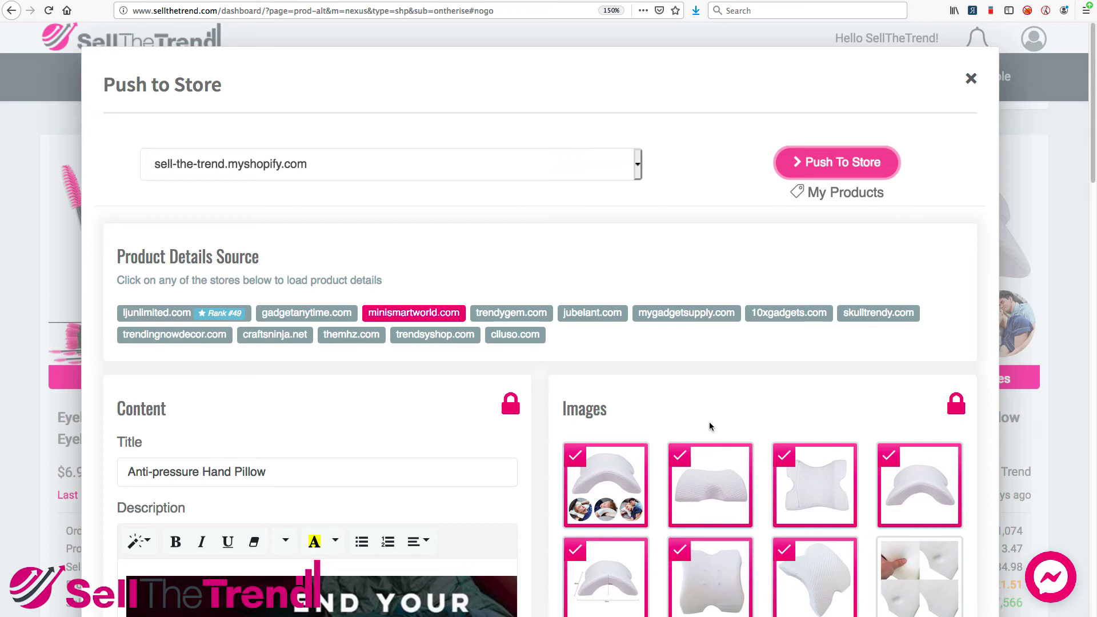
Review the pillow's description, images, price details and fulfillment source in the Push to Store window, and close it
scroll(674, 394, "down", 10)
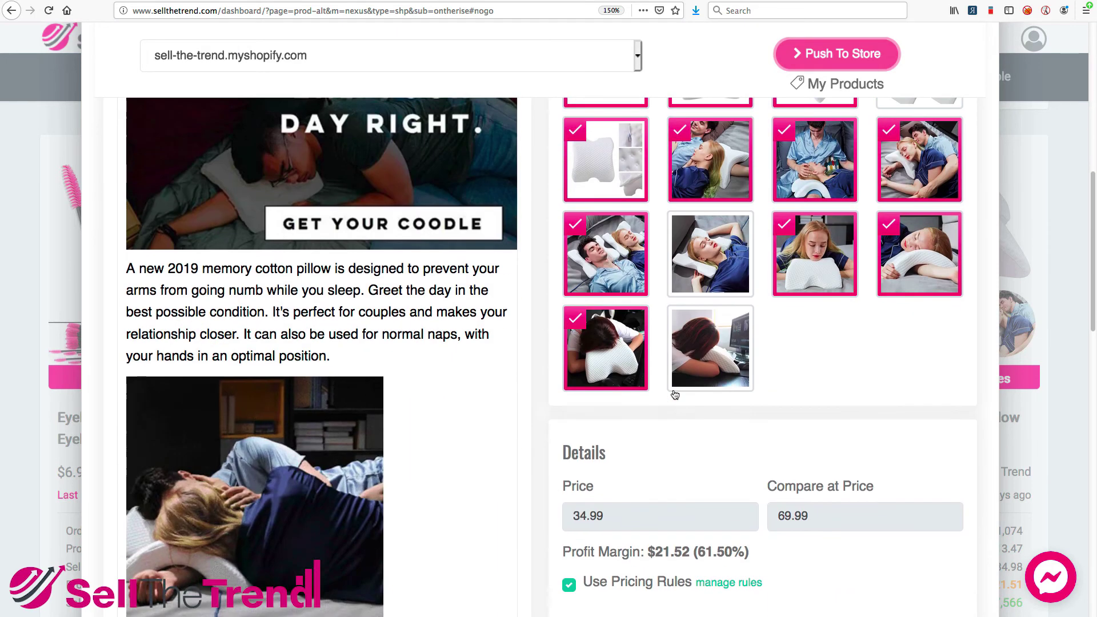
scroll(675, 394, "down", 7)
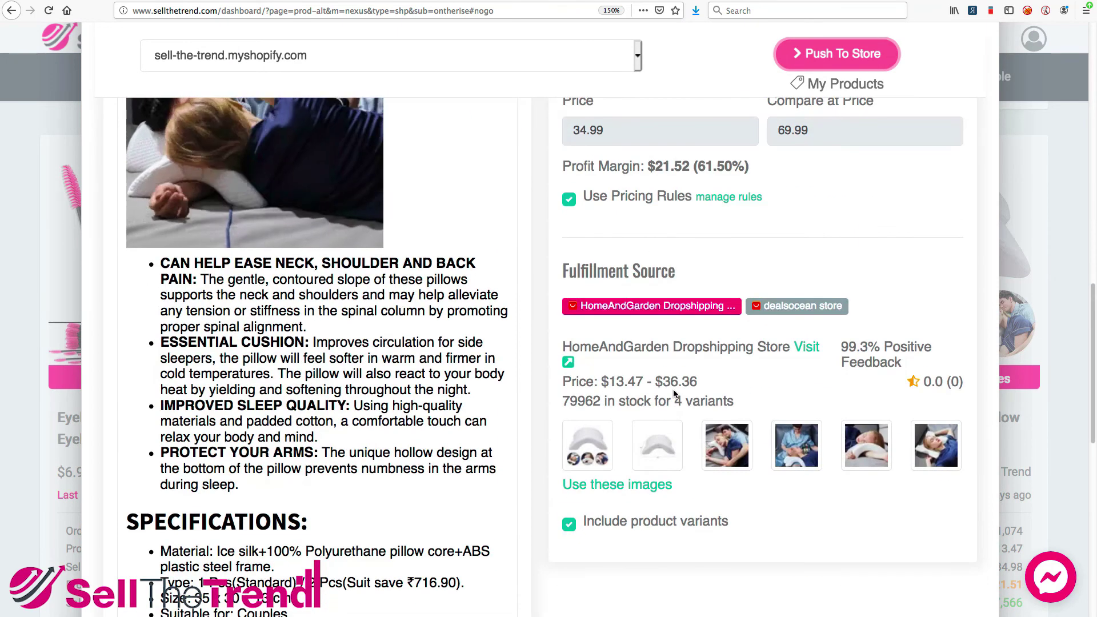
scroll(672, 393, "down", 10)
scroll(673, 393, "up", 20)
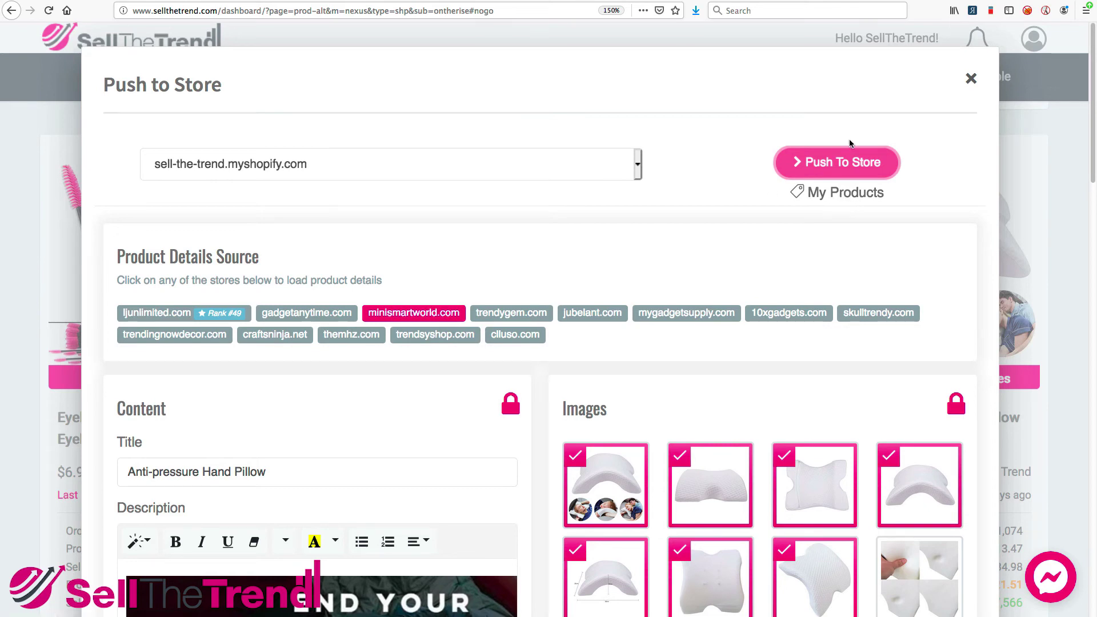
left_click(971, 78)
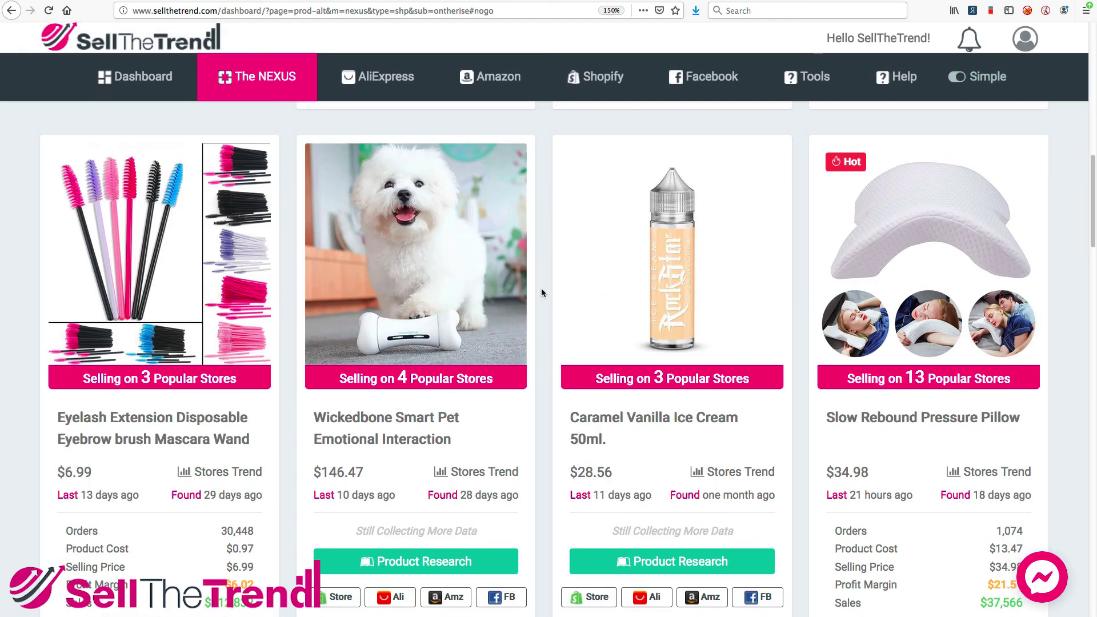
Open the My Products list of items pushed to the connected Shopify store
scroll(542, 292, "up", 1)
scroll(542, 292, "down", 15)
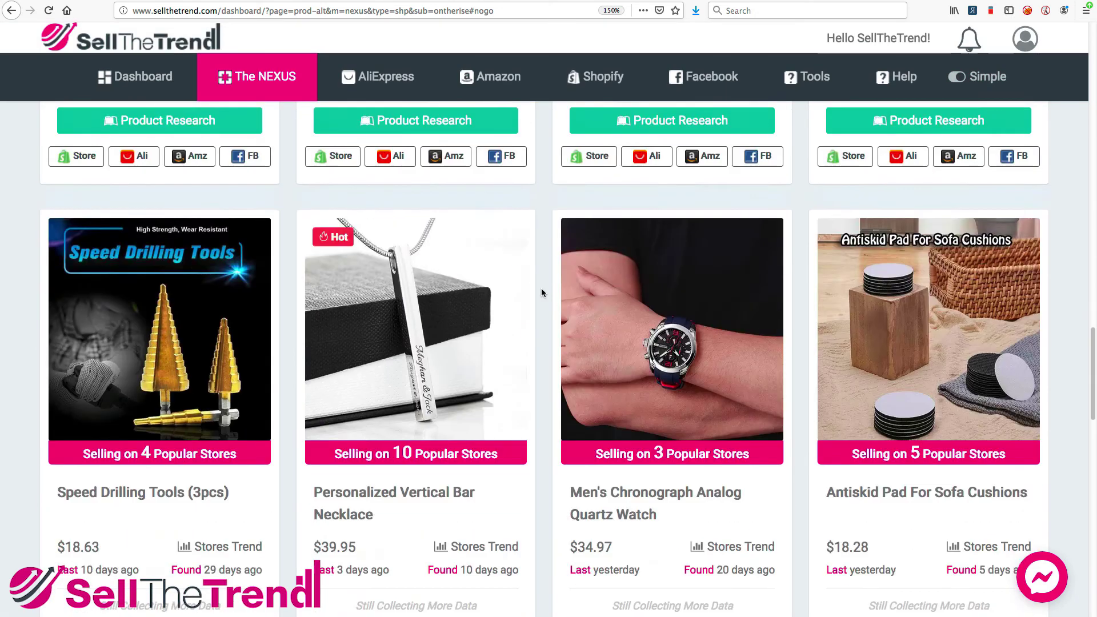
scroll(541, 293, "down", 10)
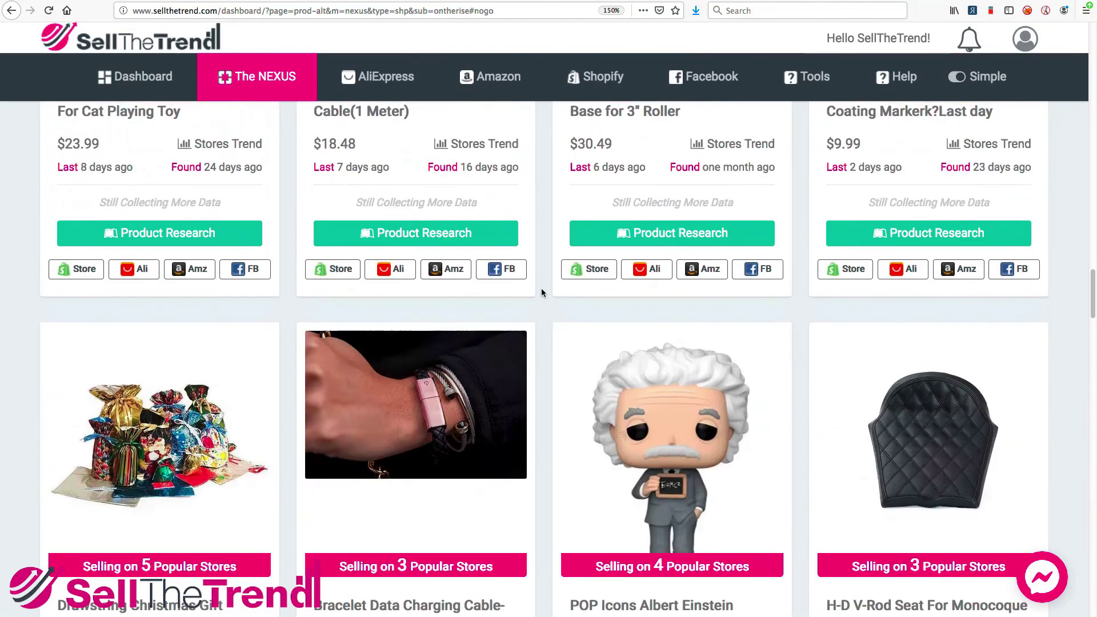
key("Home")
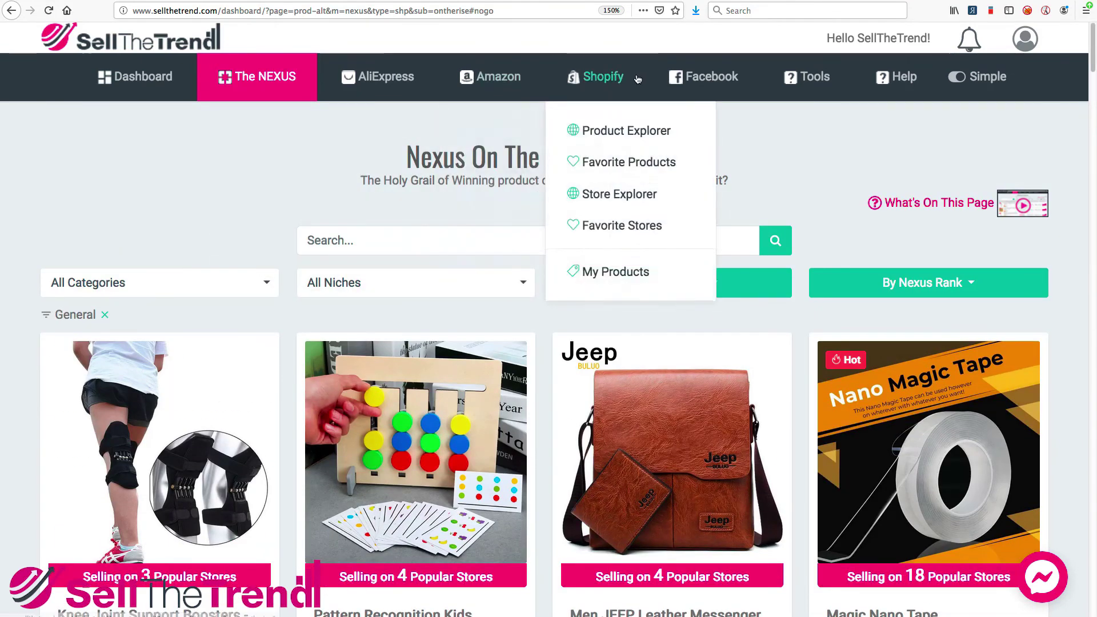
mouse_move(793, 73)
mouse_move(716, 80)
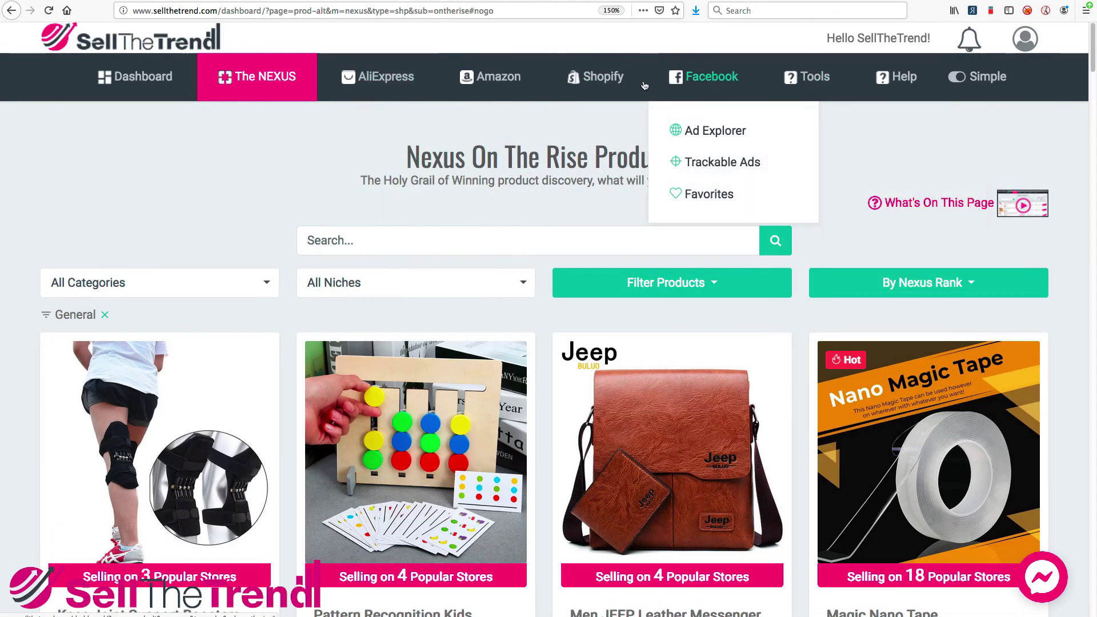
mouse_move(613, 86)
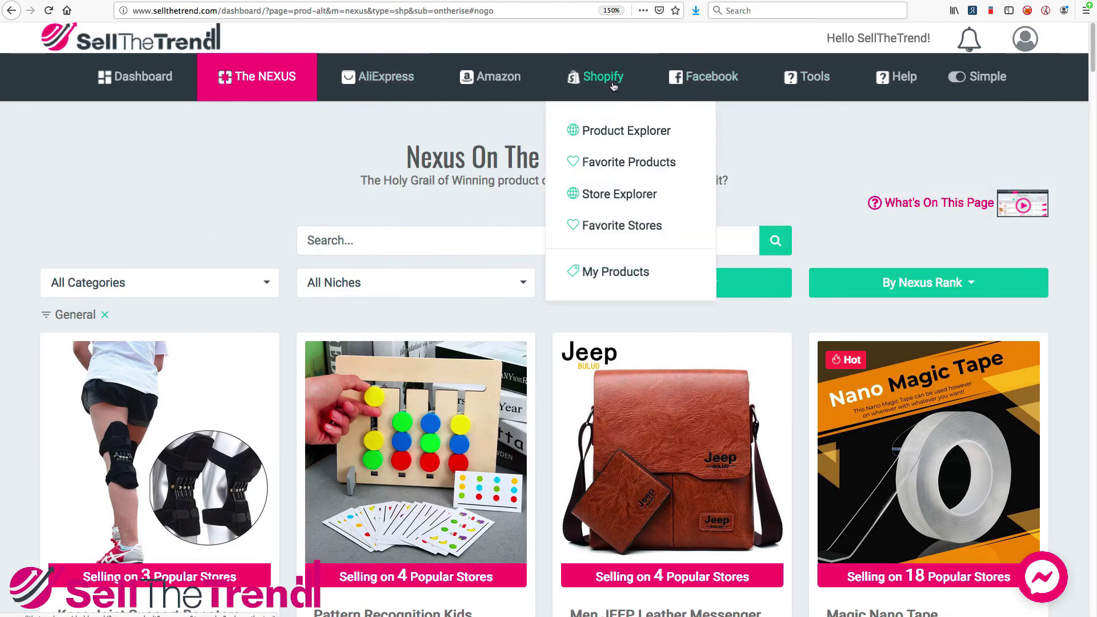
left_click(618, 278)
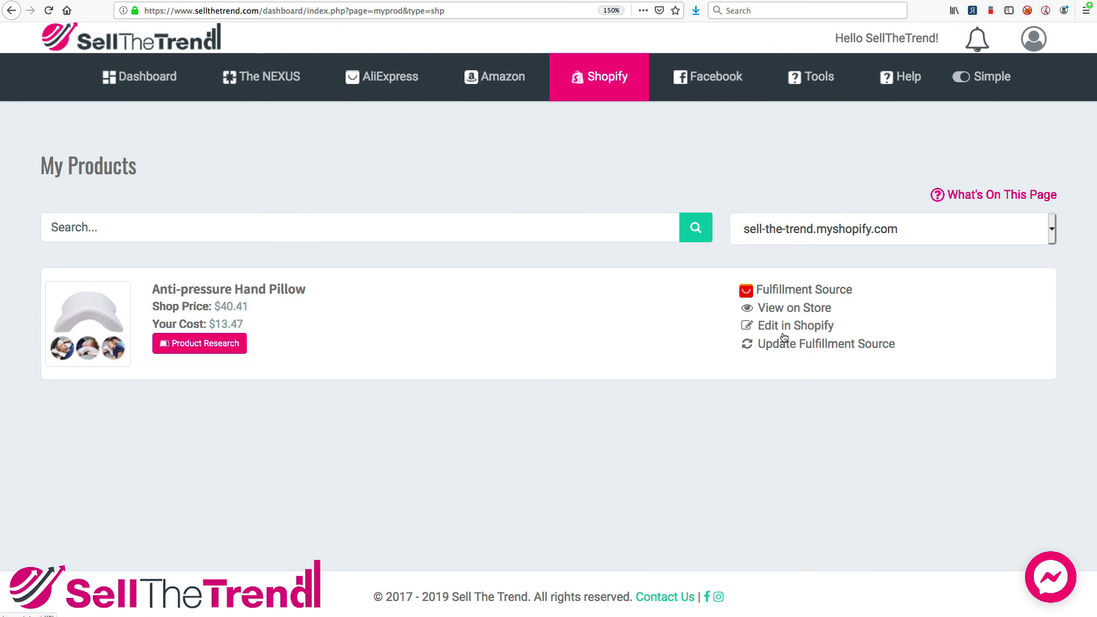
Open the Anti-pressure Hand Pillow's fulfillment source on AliExpress and examine its price range and colour options
left_click(800, 293)
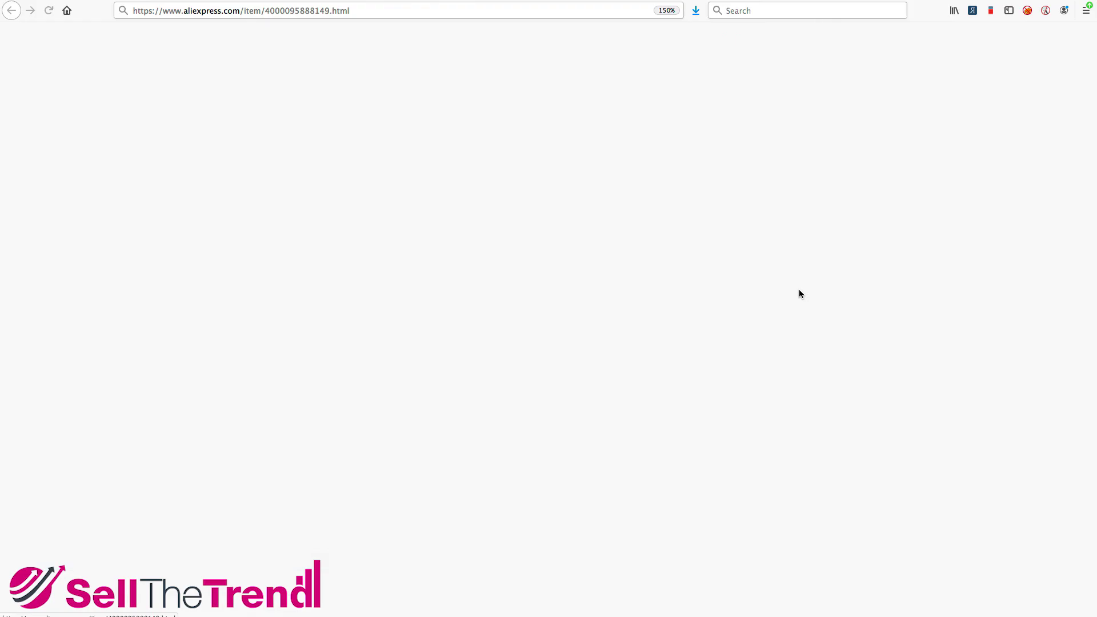
scroll(610, 329, "down", 3)
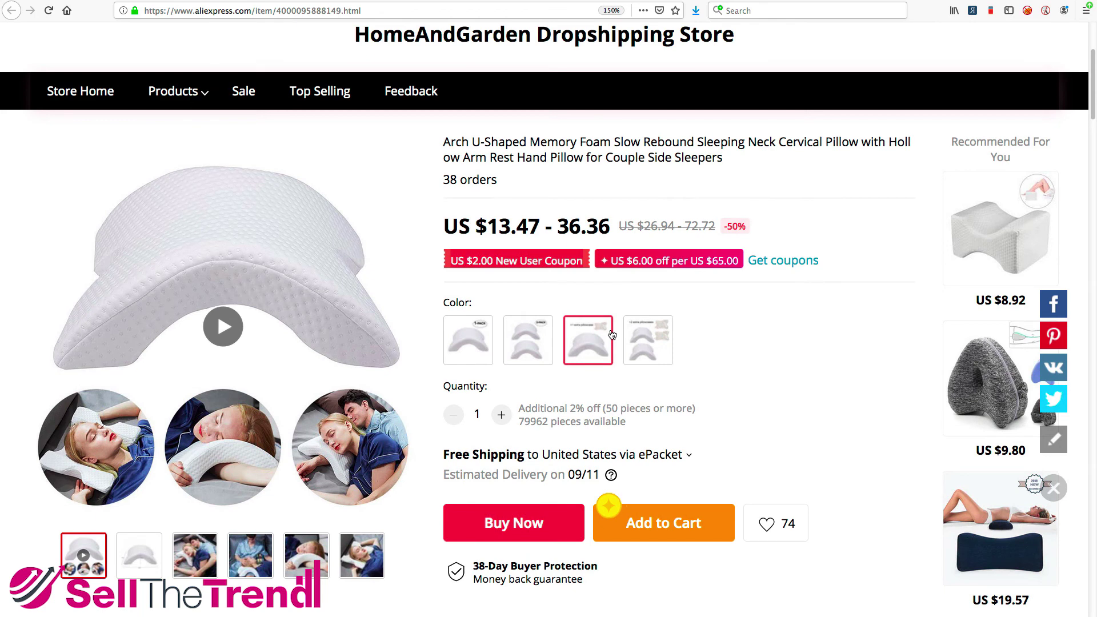
scroll(397, 295, "up", 3)
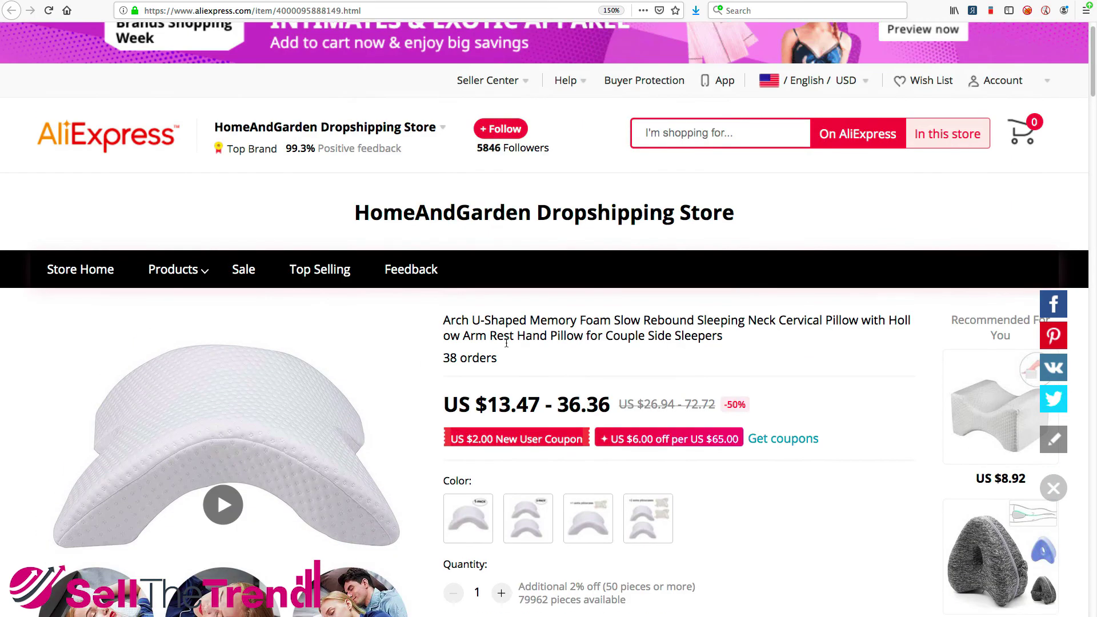
scroll(506, 343, "down", 1)
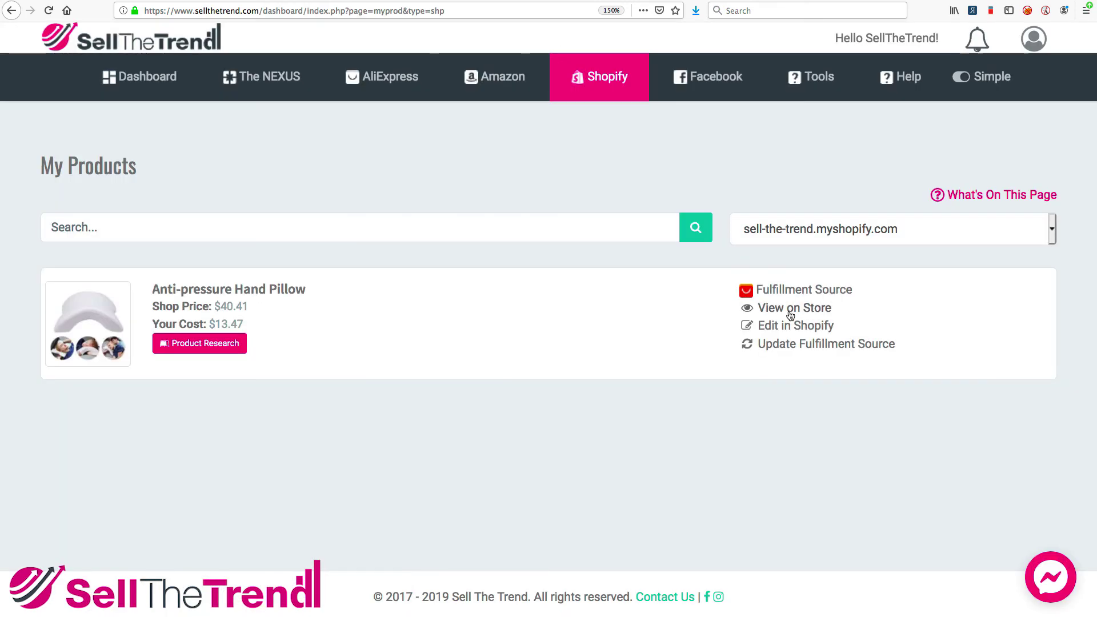
View the Anti-pressure Hand Pillow on the live store from My Products and select the 2pack n 2 extra case variant
left_click(789, 308)
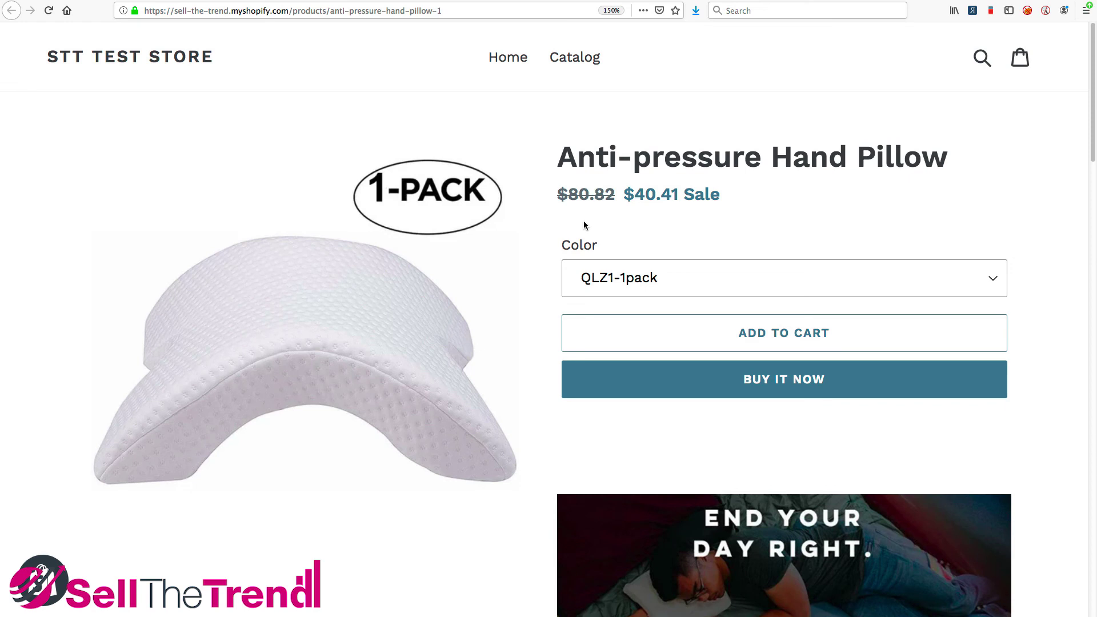
left_click(635, 282)
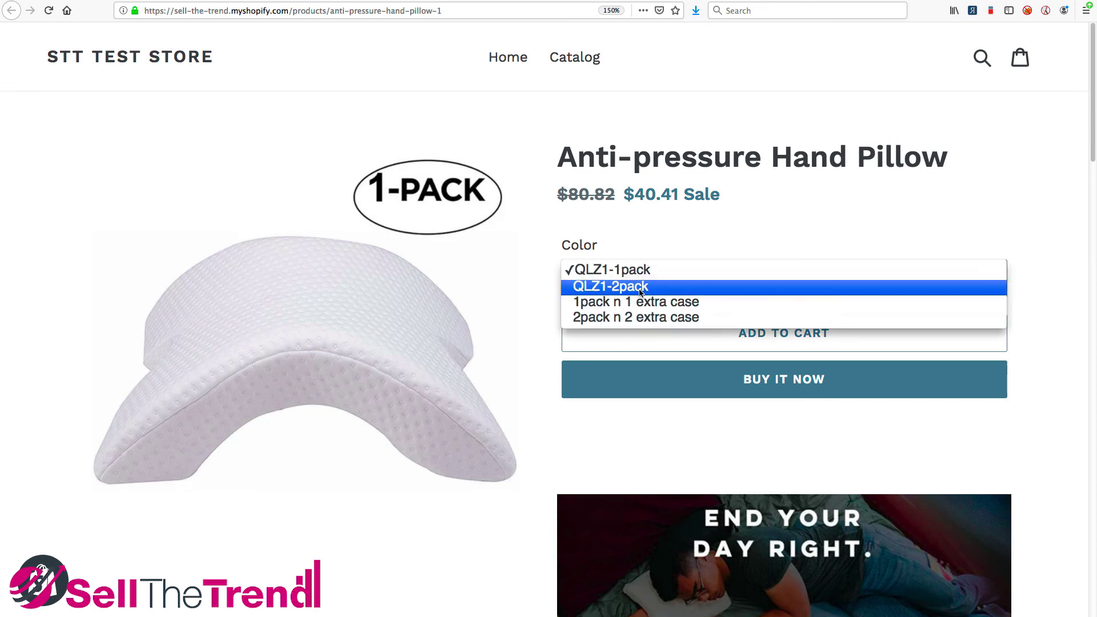
left_click(641, 291)
left_click(641, 292)
left_click(635, 289)
left_click(634, 290)
left_click(634, 289)
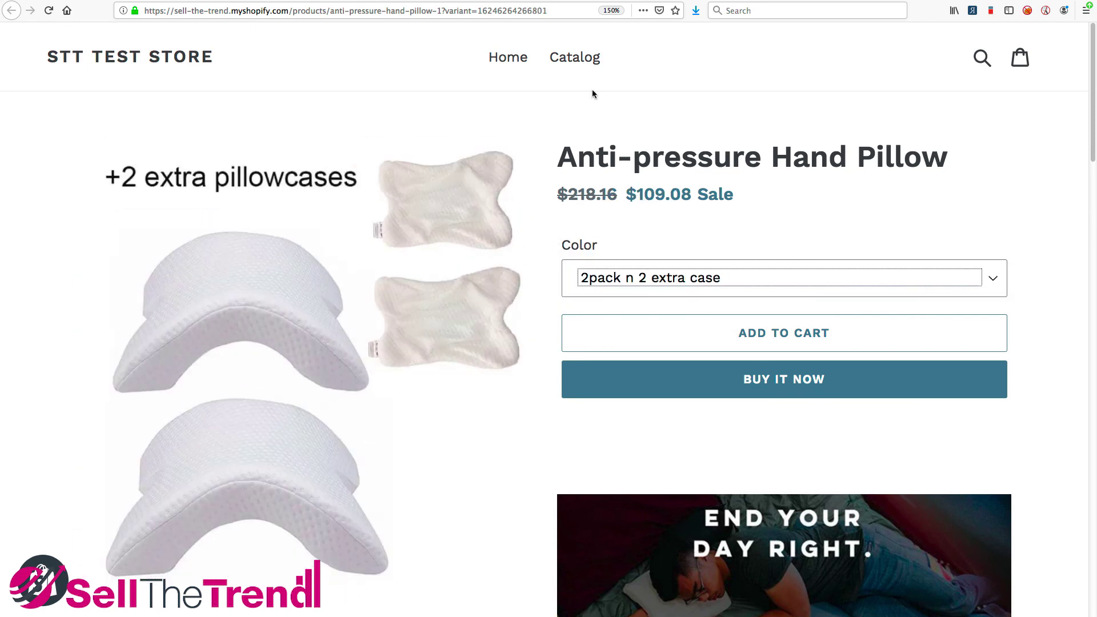
Switch the store page's colour option to QLZ1-1pack and to 1pack n 1 extra case to compare variant prices
left_click(637, 278)
left_click(652, 223)
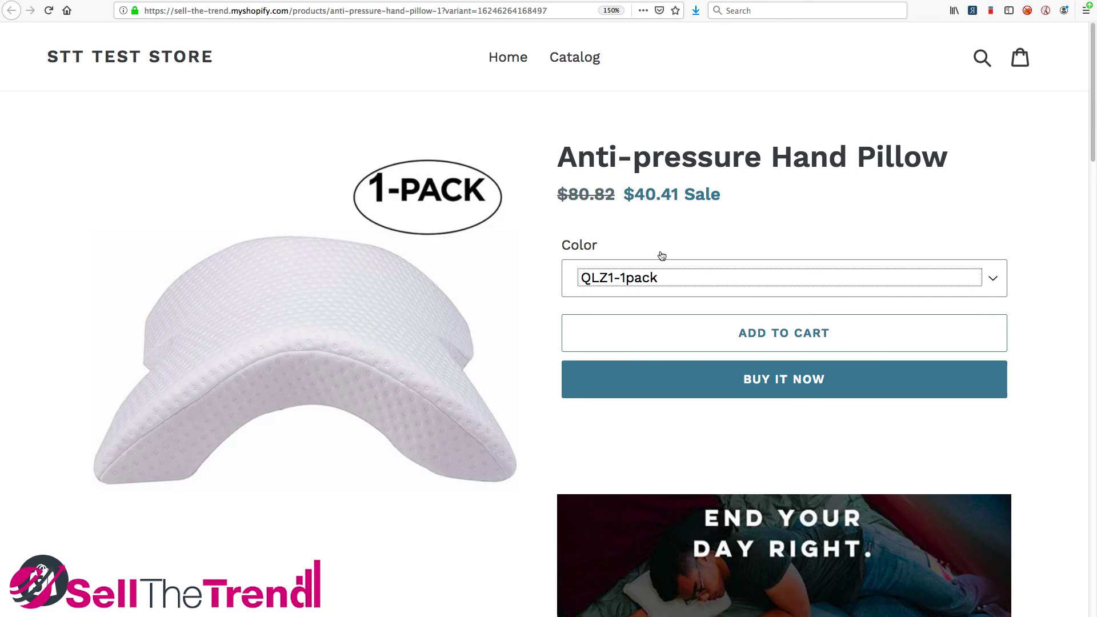
left_click(653, 278)
left_click(685, 304)
Examine the pillow's image gallery, description and specifications on the live store page
scroll(702, 340, "down", 10)
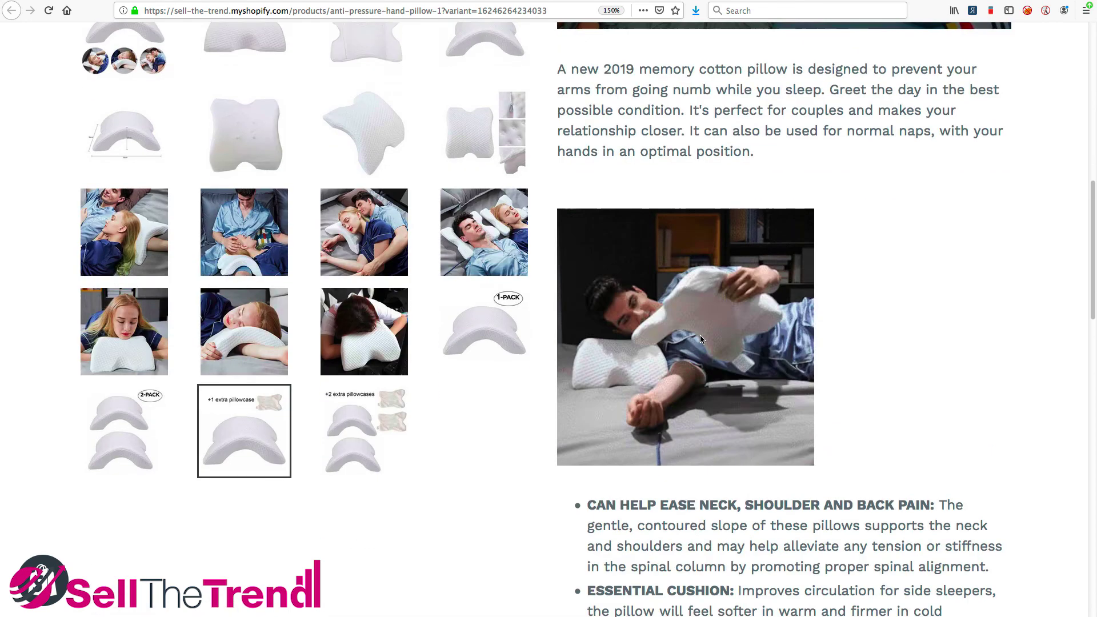
scroll(700, 335, "up", 3)
scroll(762, 148, "down", 1)
scroll(761, 147, "down", 3)
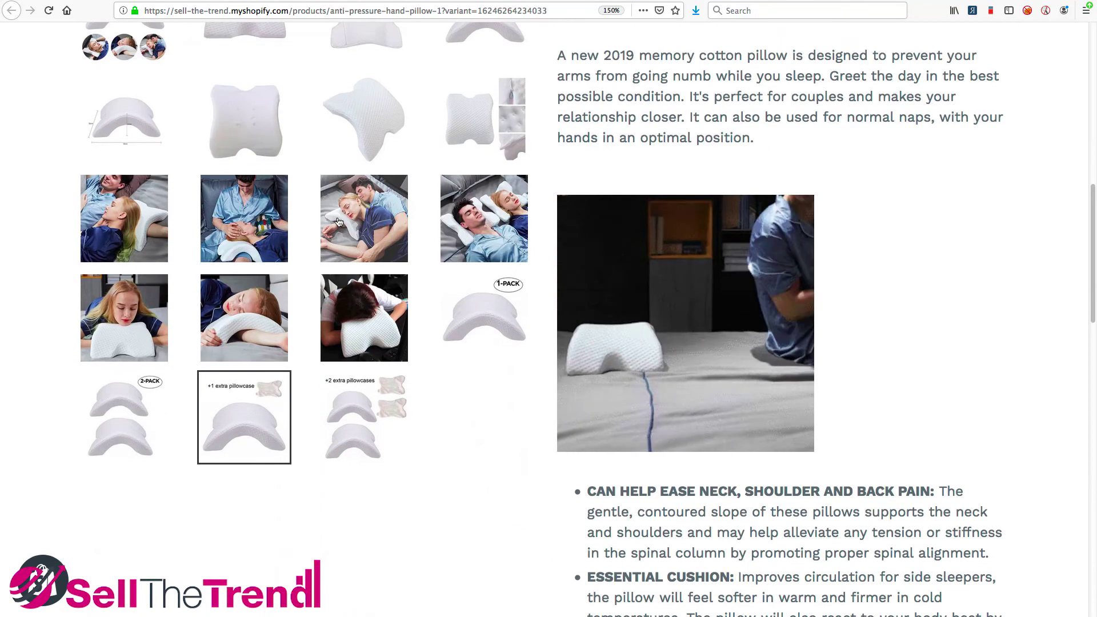
scroll(351, 197, "up", 2)
scroll(331, 317, "down", 1)
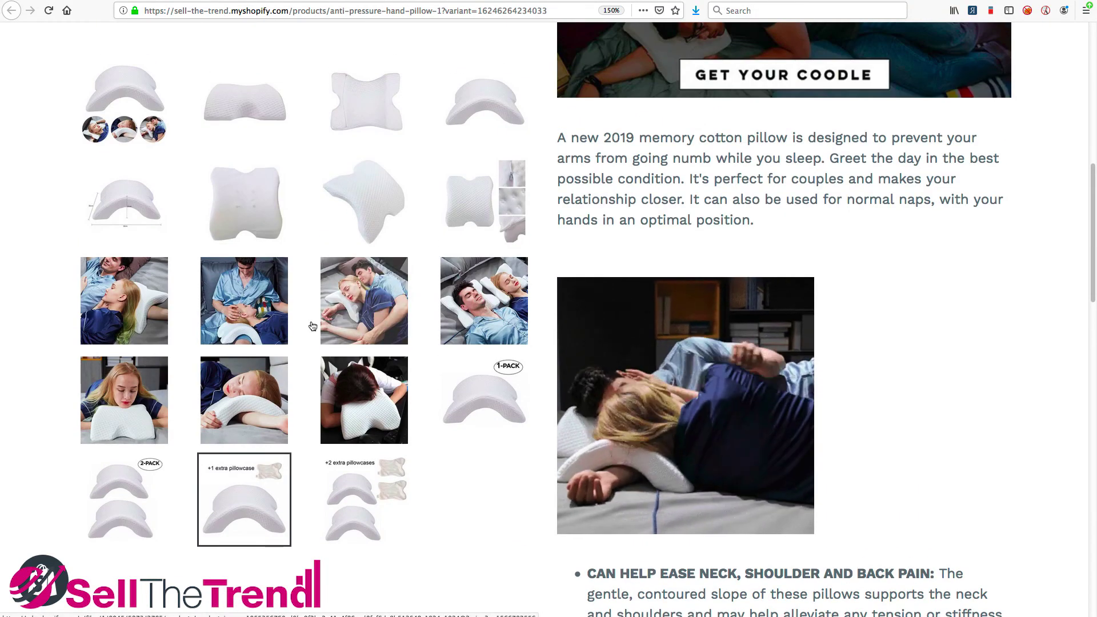
scroll(748, 313, "down", 5)
scroll(748, 315, "down", 10)
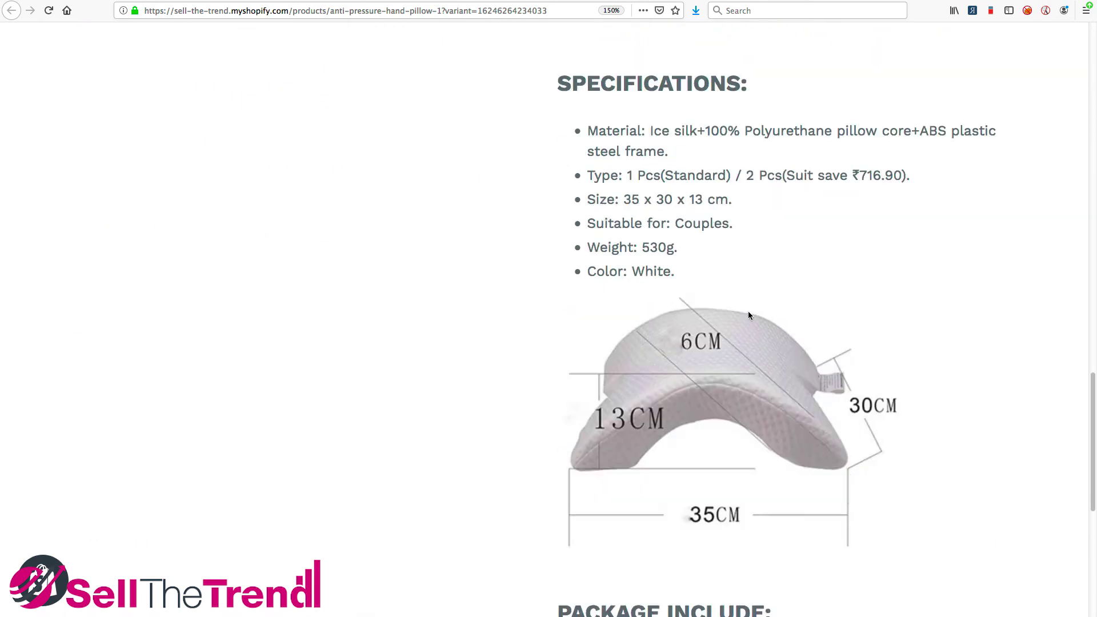
scroll(748, 314, "up", 20)
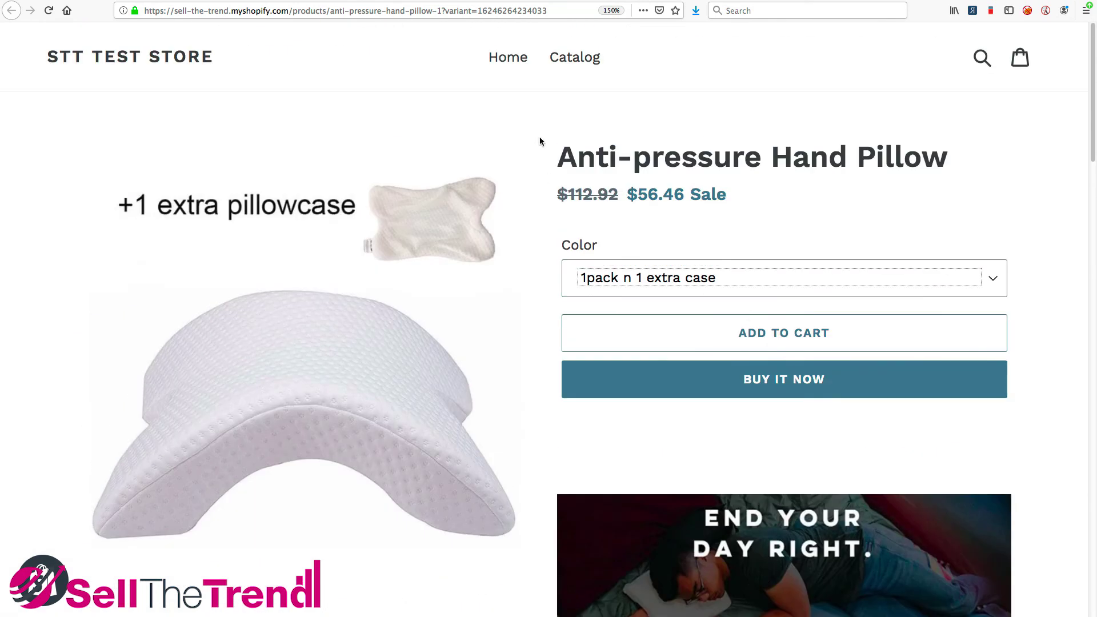
Open the pillow for editing in Shopify from My Products and review its description, tags, variants and search listing preview
left_click(448, 1)
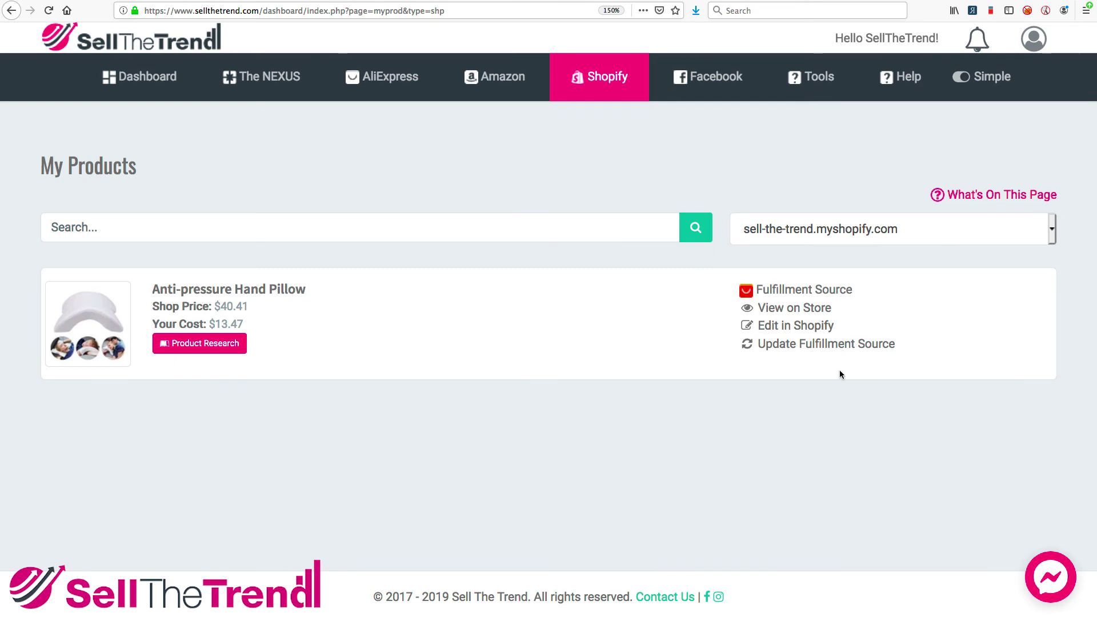
left_click(796, 331)
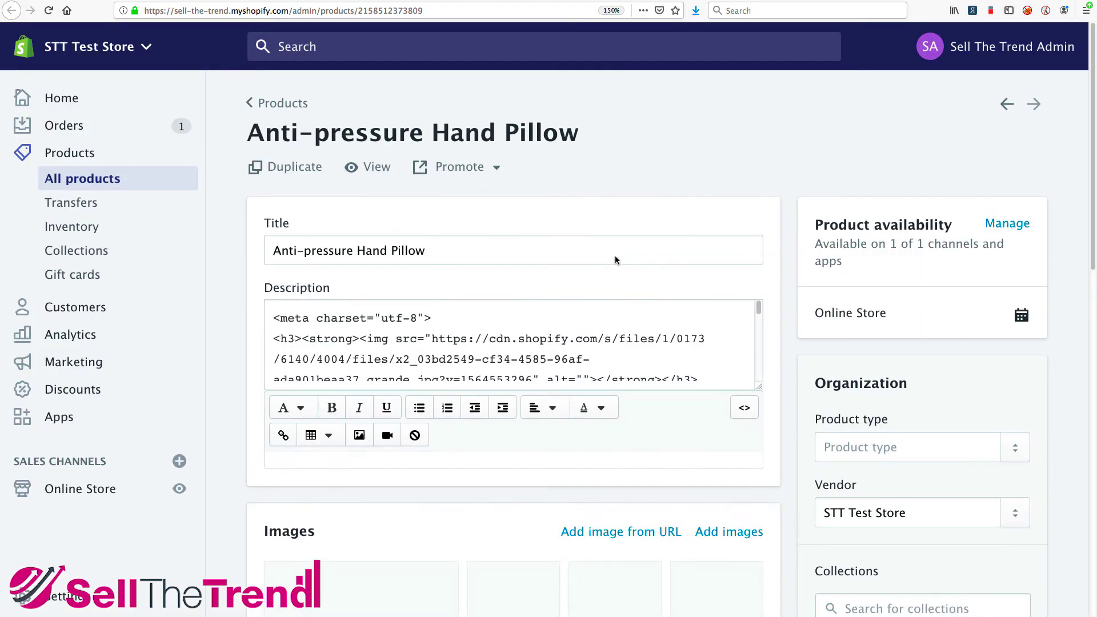
scroll(847, 387, "down", 10)
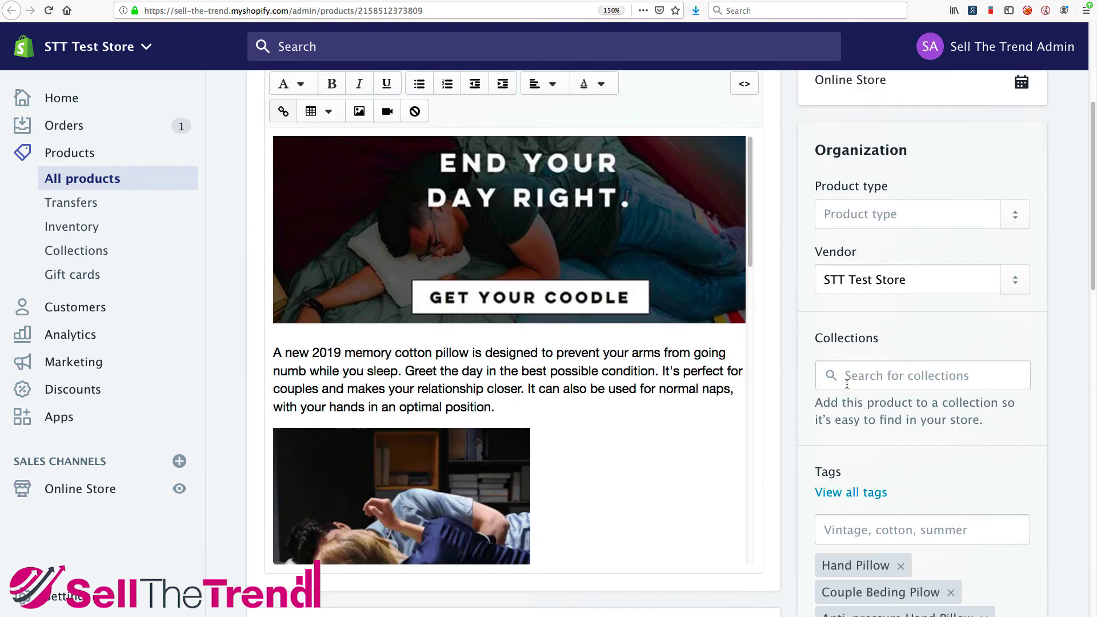
scroll(847, 387, "down", 7)
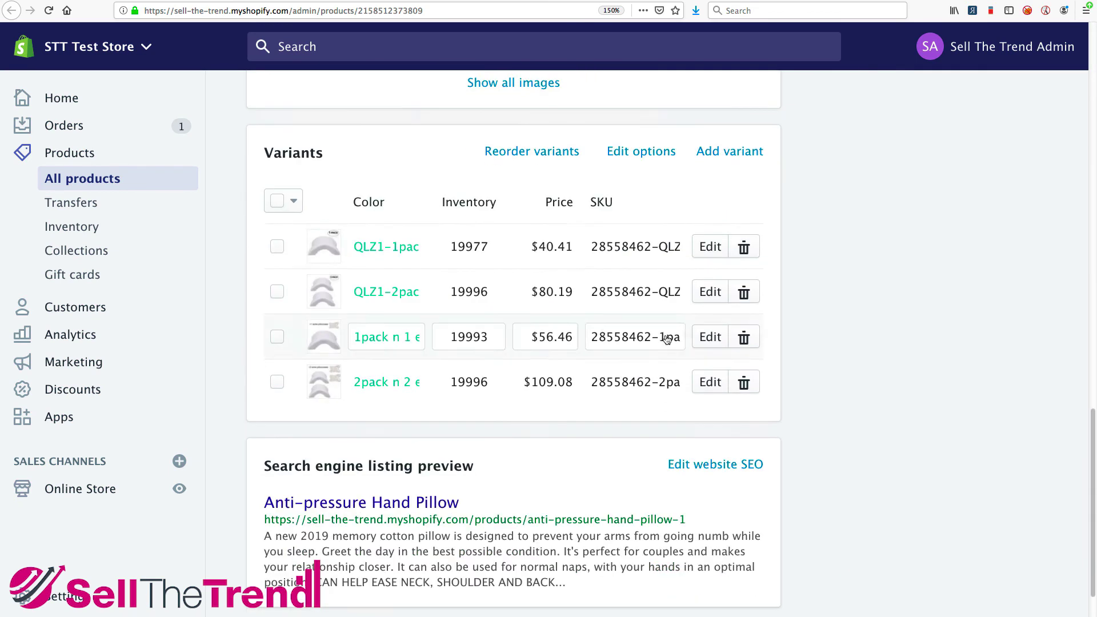
scroll(647, 342, "up", 17)
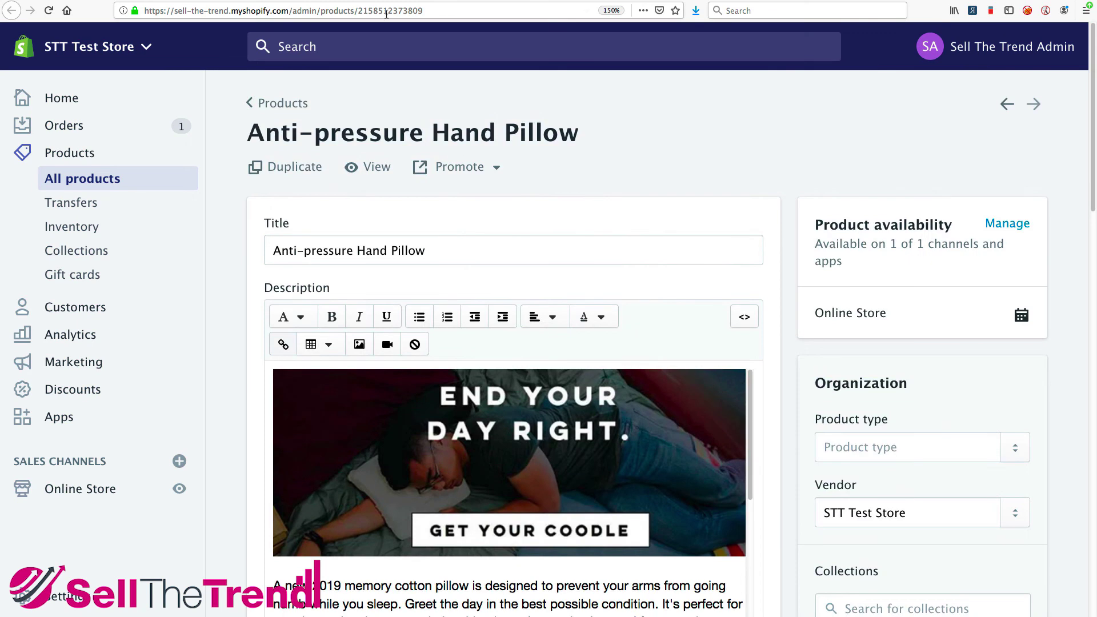
Reopen the pillow's AliExpress fulfillment source from My Products and try to buy it without choosing a colour
left_click(350, 1)
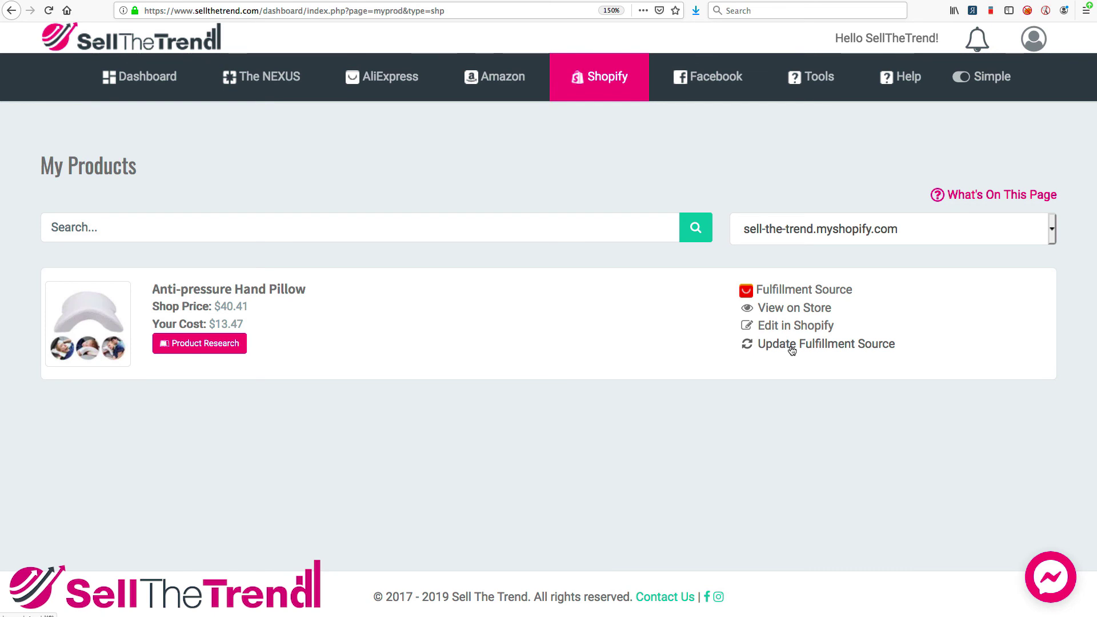
left_click(784, 290)
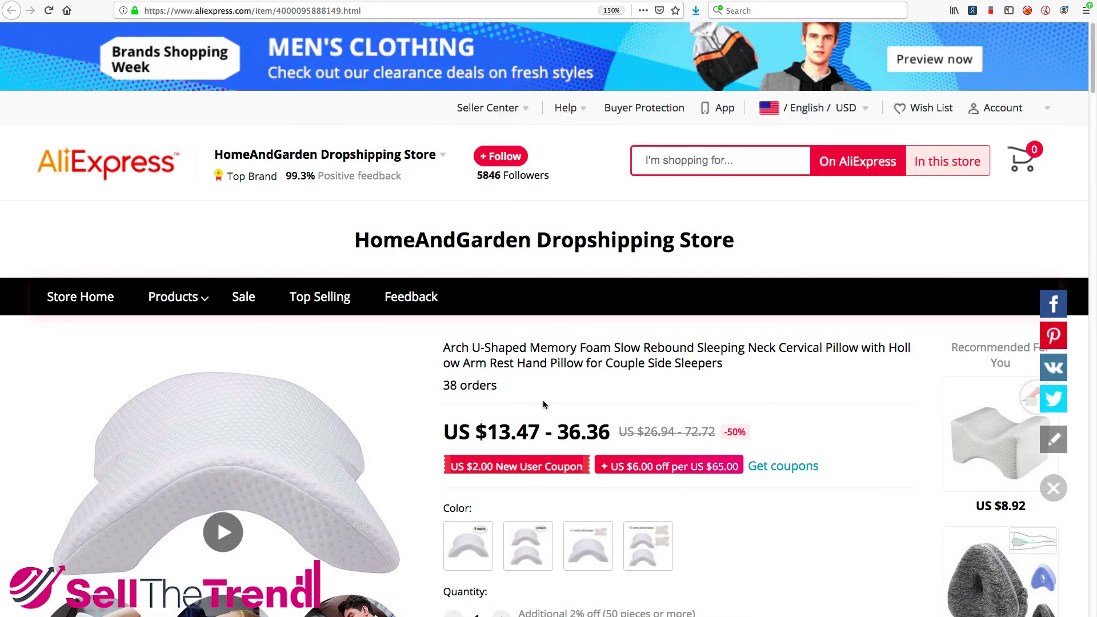
scroll(542, 400, "down", 4)
left_click(608, 411)
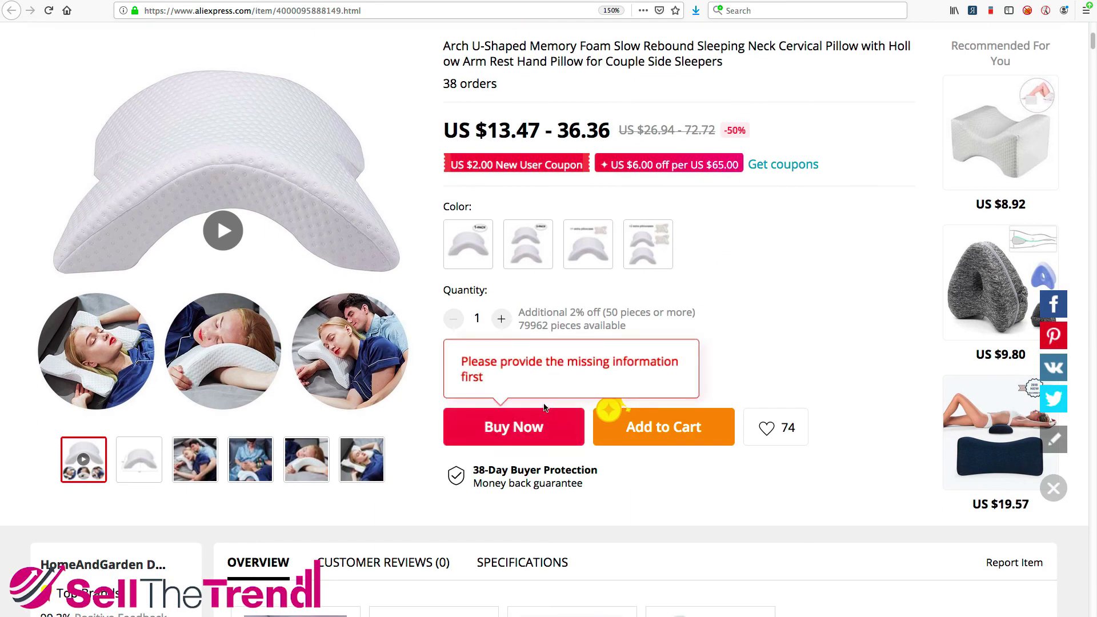
scroll(517, 490, "down", 2)
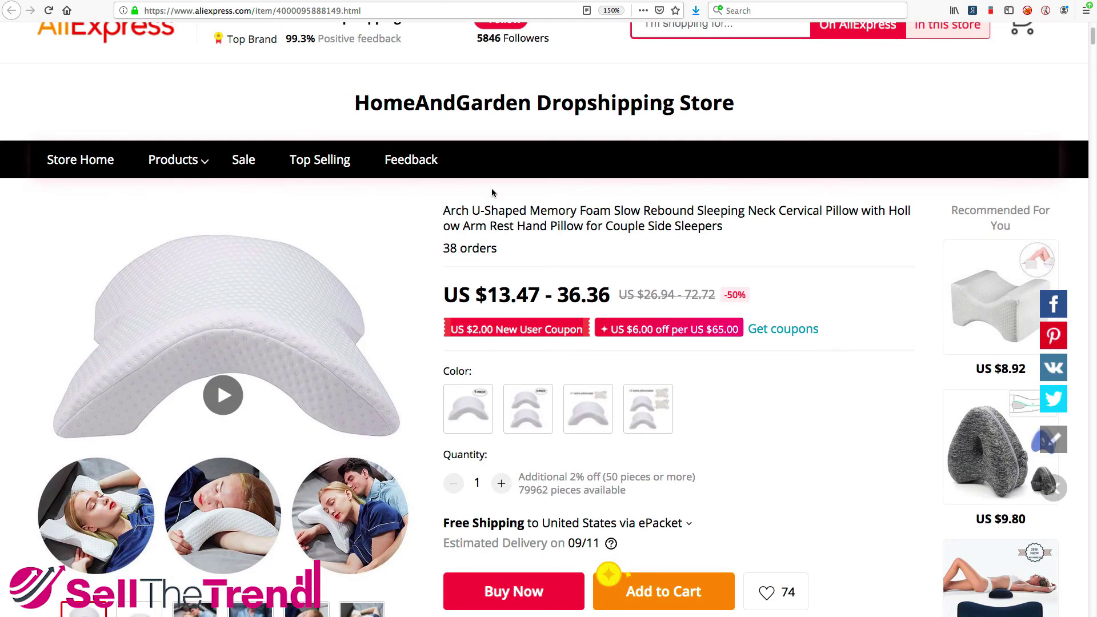
scroll(492, 192, "up", 3)
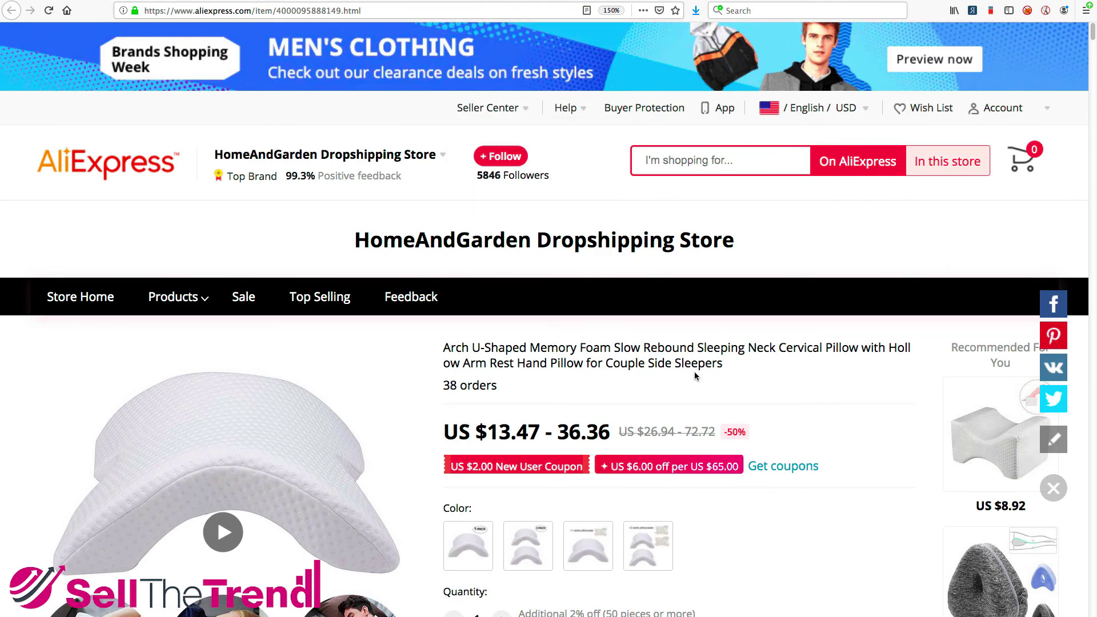
Look over the pillow's AliExpress listing and return to My Products in Sell The Trend
scroll(695, 372, "down", 10)
scroll(695, 374, "up", 12)
left_click(480, 9)
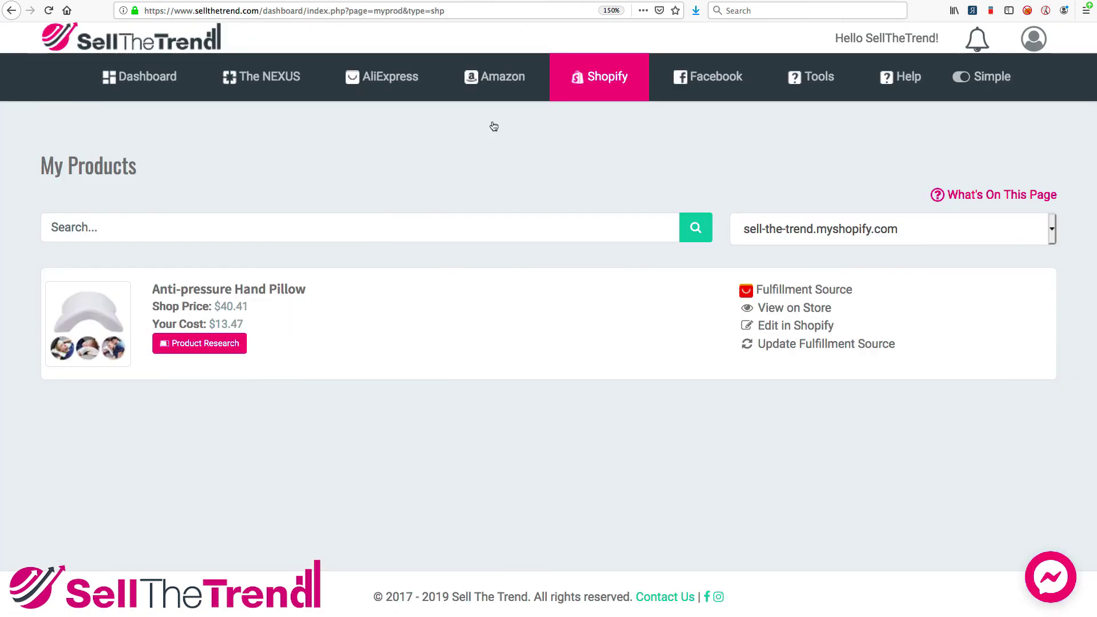
left_click(792, 346)
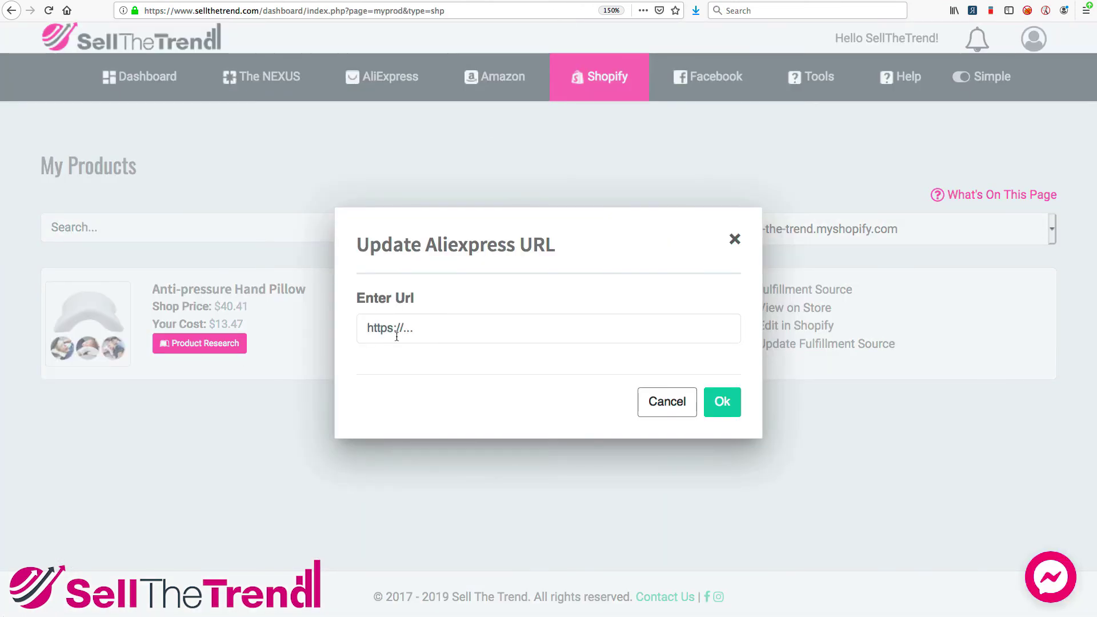
left_click(282, 5)
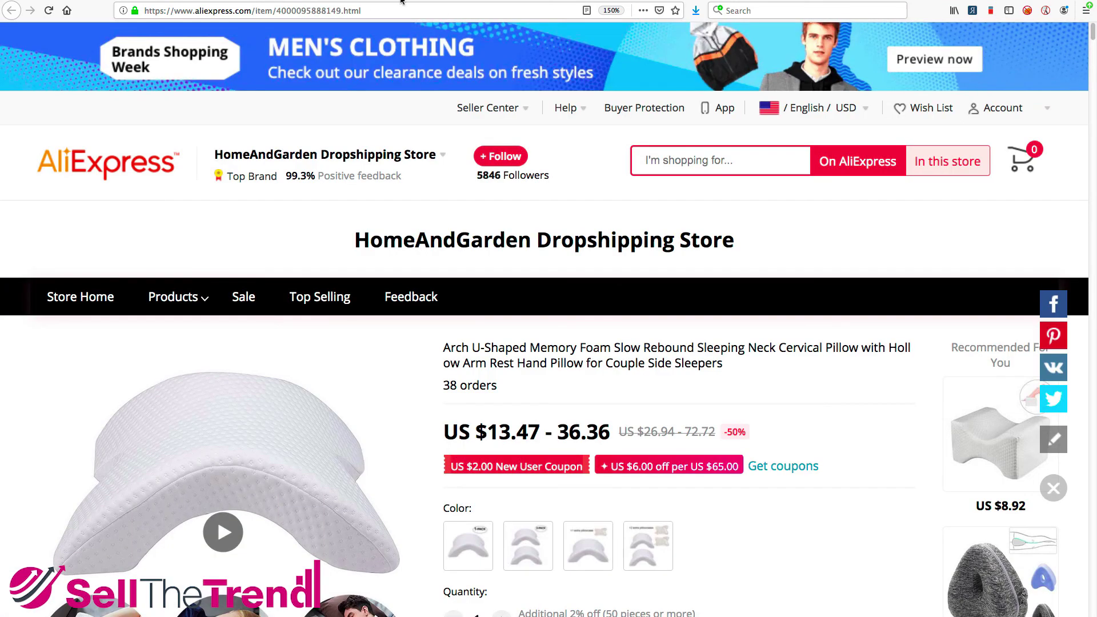
left_click(276, 11)
key("super+c")
key("ctrl+Tab")
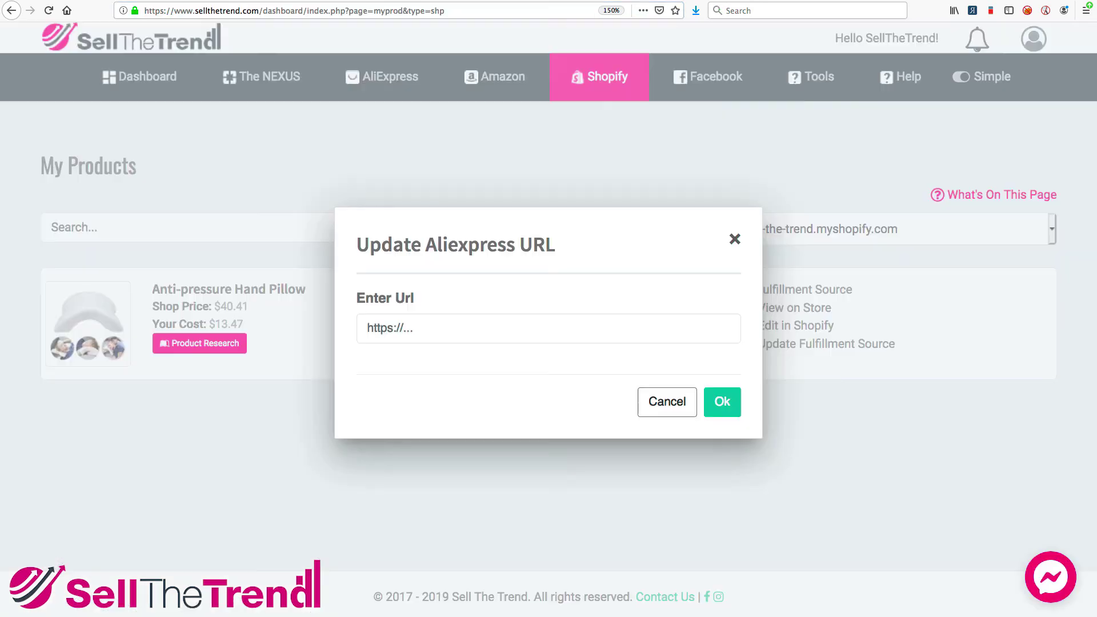
left_click(401, 333)
key("super+v")
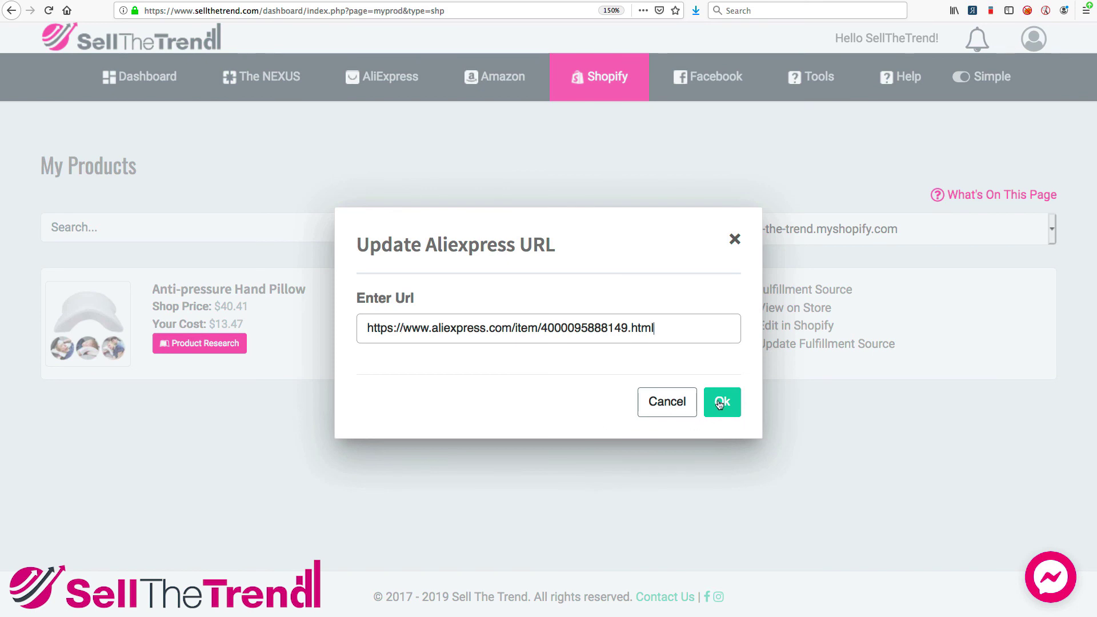
left_click(734, 240)
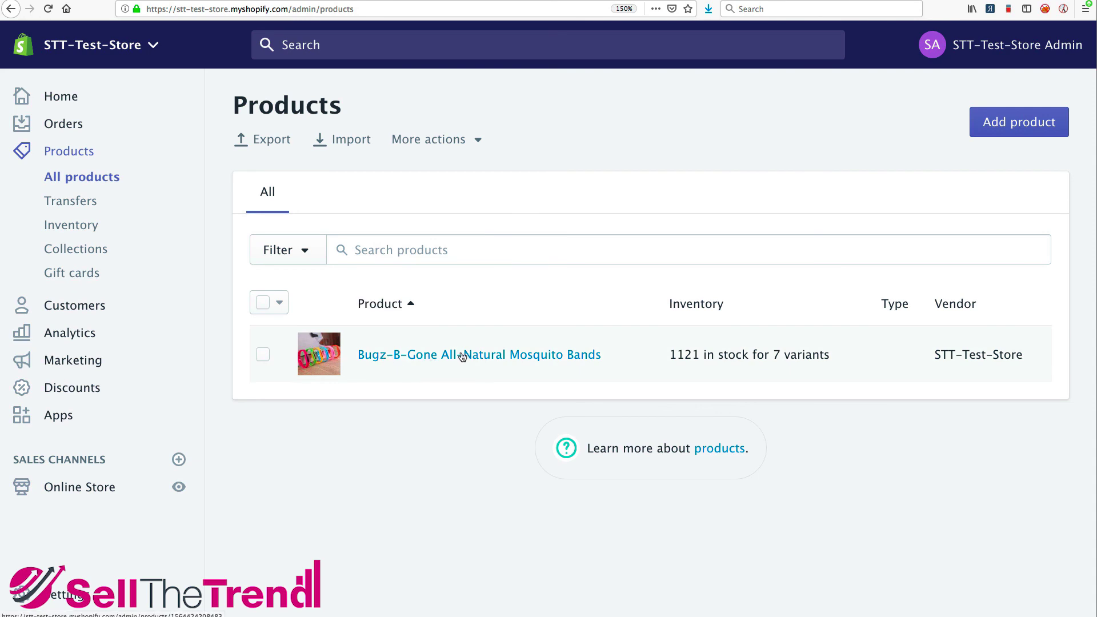
Open Bugz-B-Gone All-Natural Mosquito Bands in the STT-Test-Store Shopify admin and review its images, variants and search listing preview
left_click(421, 355)
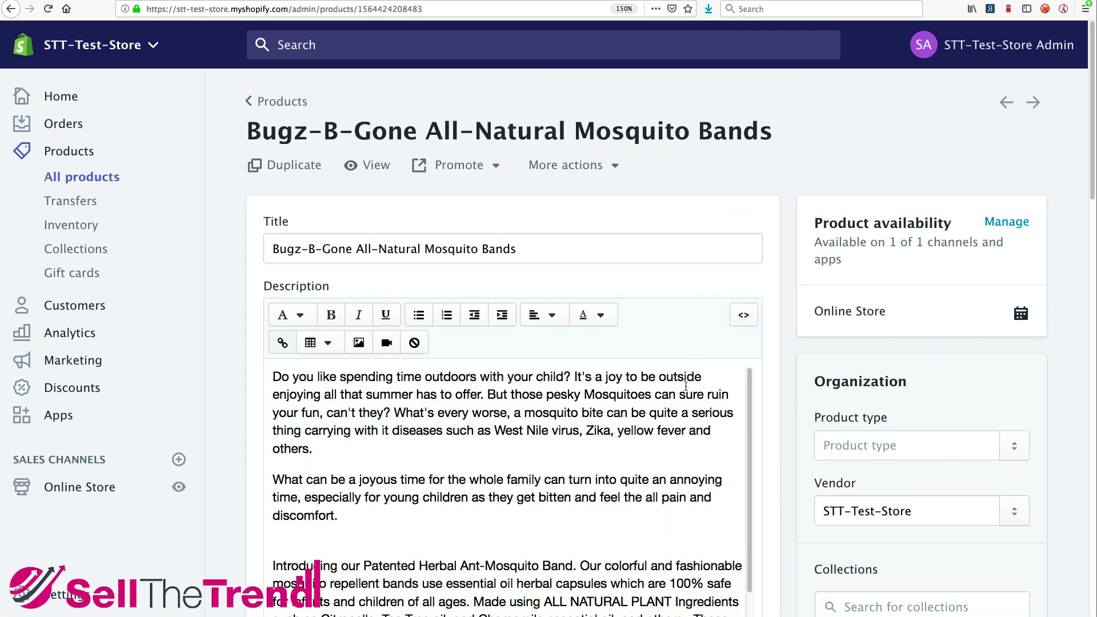
scroll(774, 254, "down", 15)
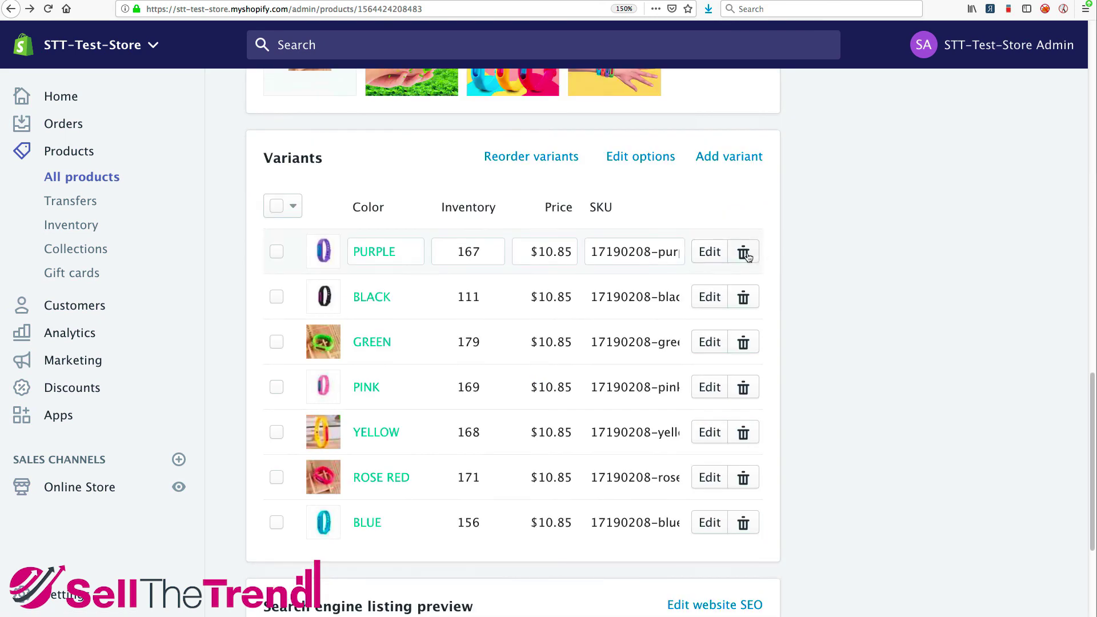
scroll(712, 251, "up", 4)
scroll(712, 256, "up", 2)
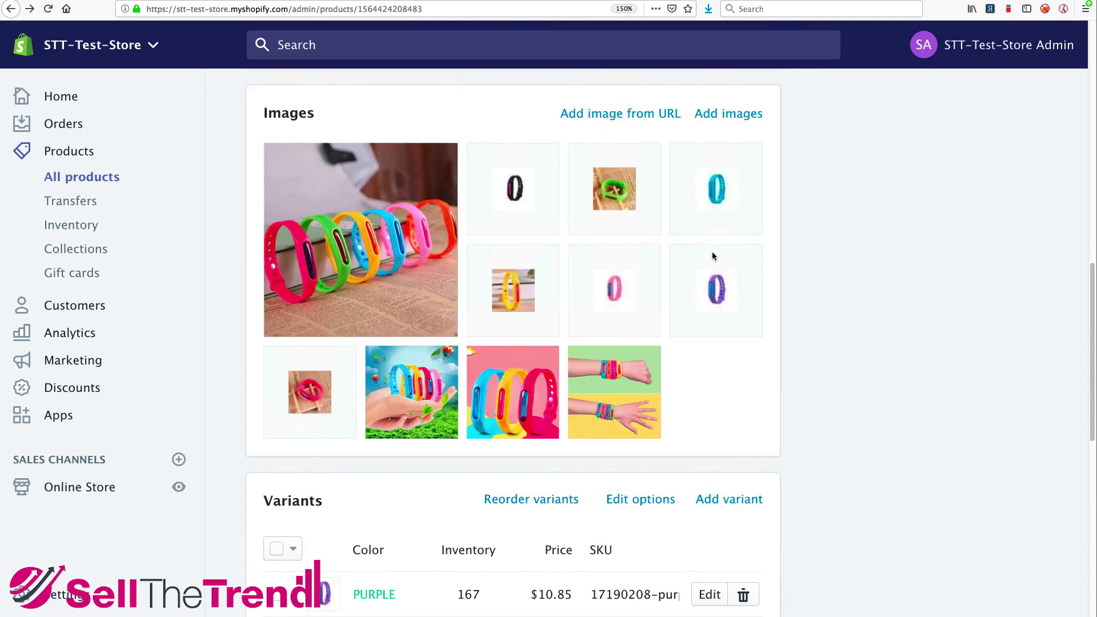
scroll(825, 312, "down", 8)
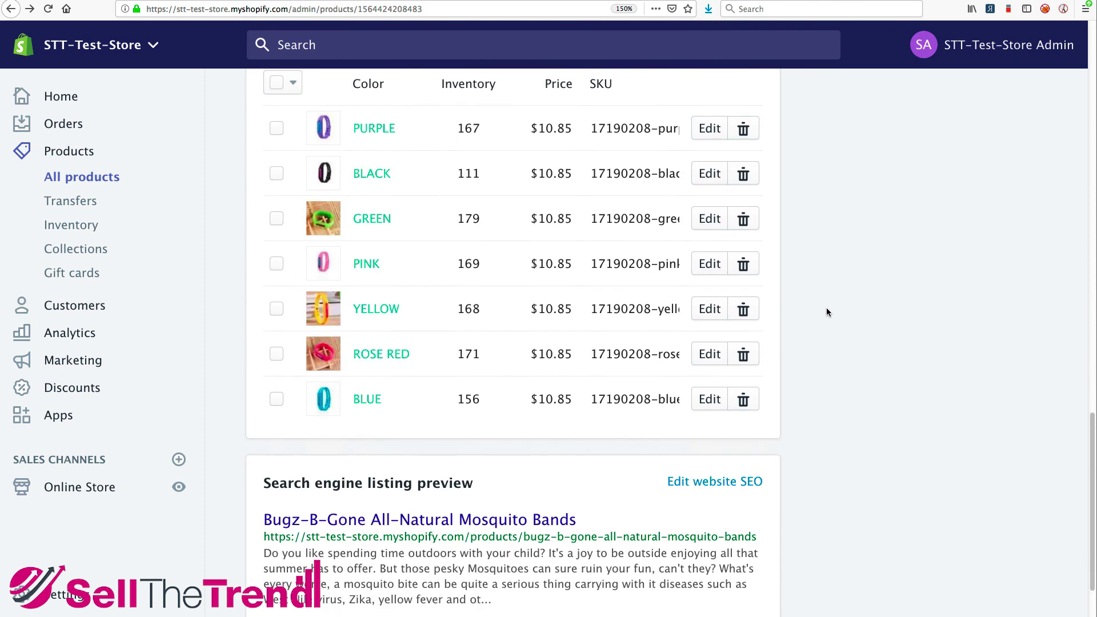
scroll(826, 312, "up", 2)
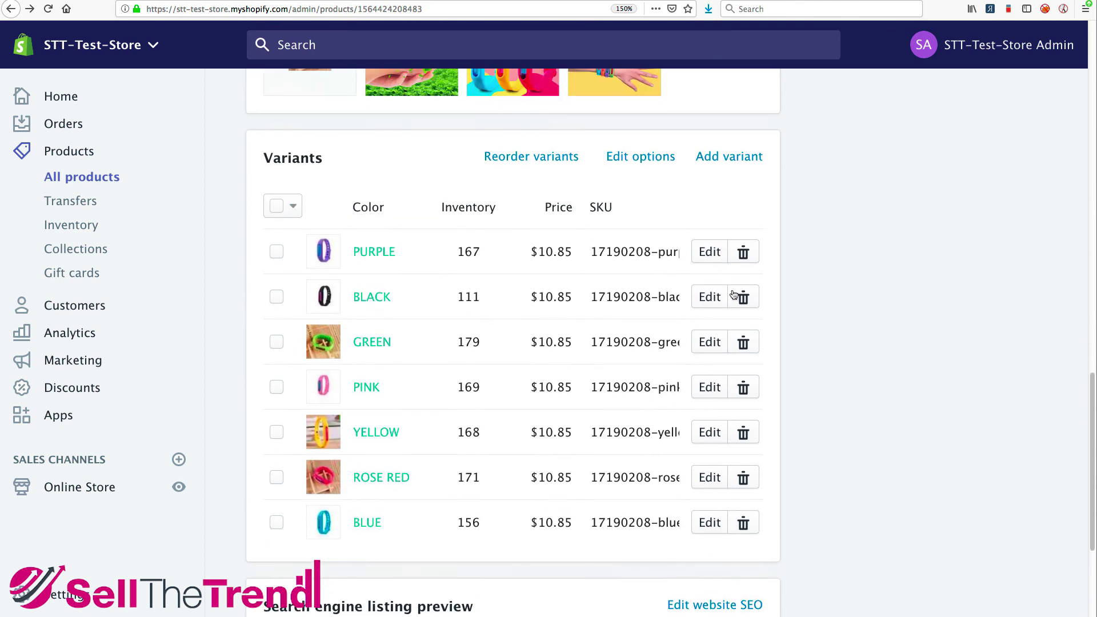
View the PURPLE variant's details and return to the mosquito bands' variant list
left_click(709, 252)
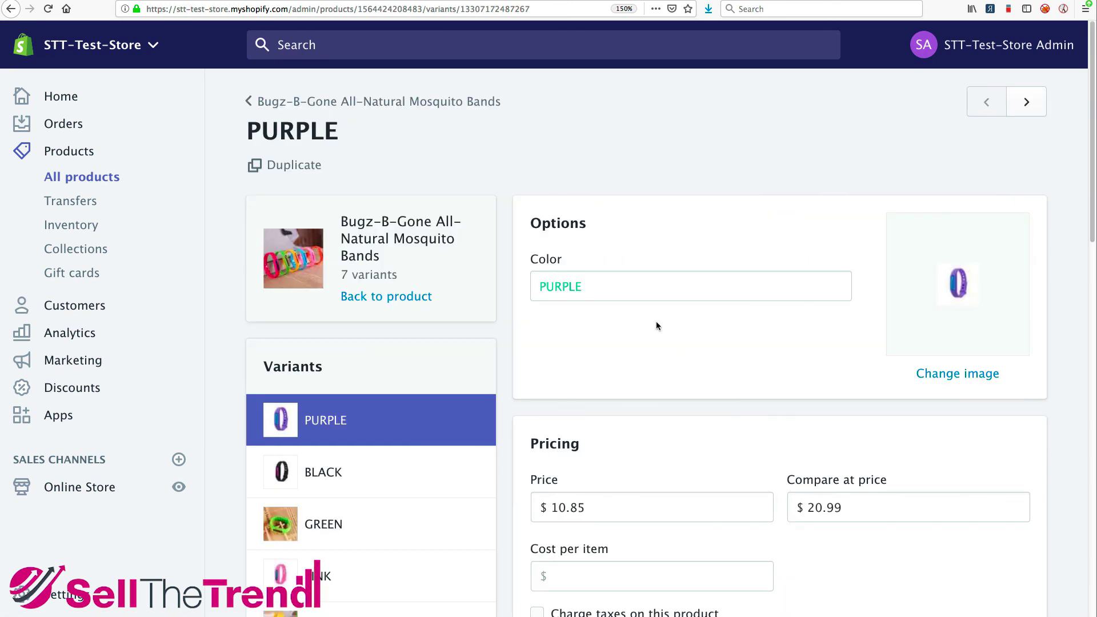
left_click(297, 102)
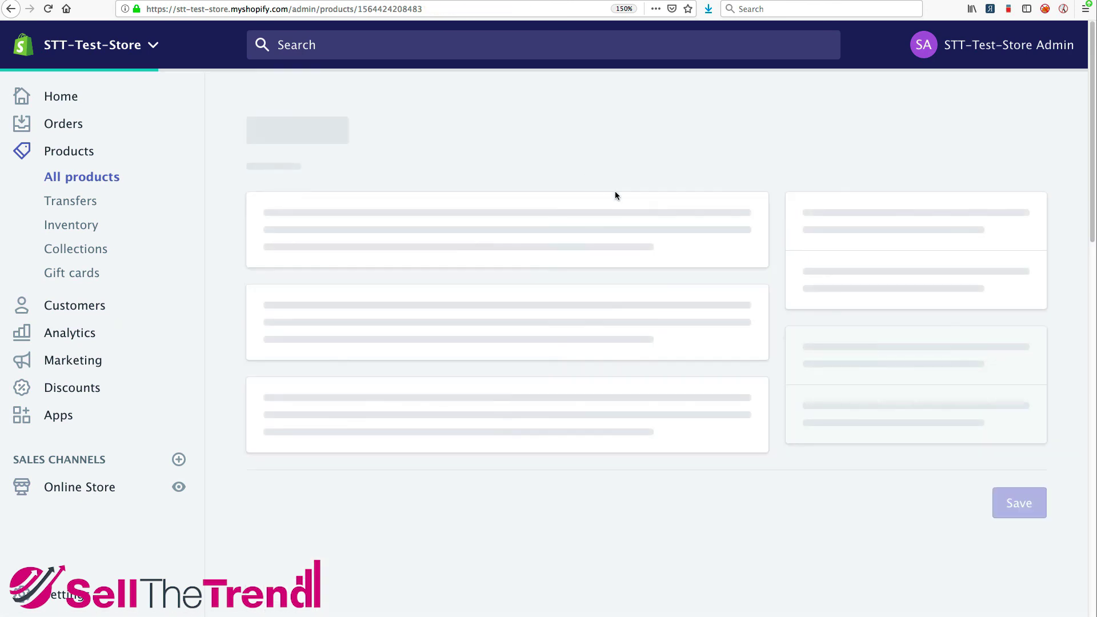
scroll(733, 346, "down", 8)
scroll(732, 345, "down", 12)
scroll(733, 345, "up", 1)
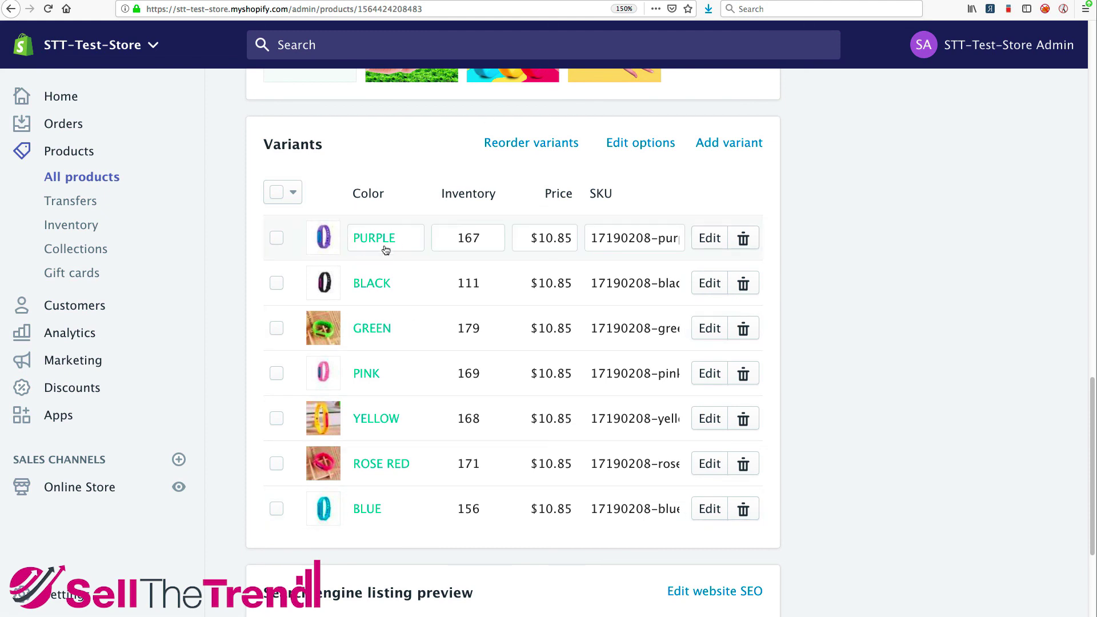
Set the PURPLE variant's shipping weight to .10 lb and save the variant
left_click(710, 238)
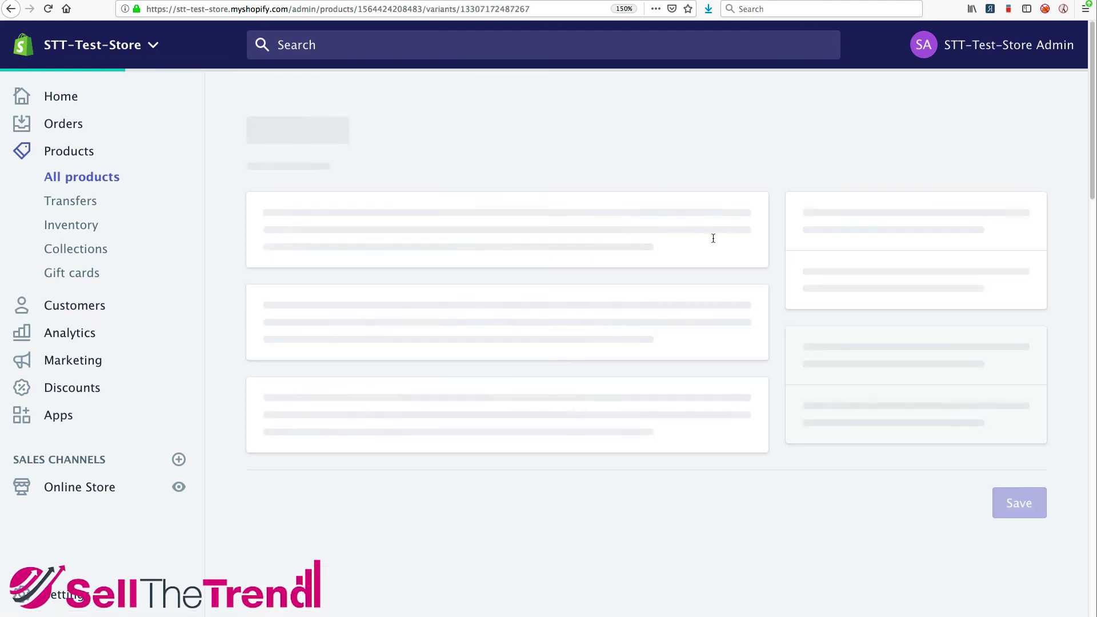
scroll(769, 341, "down", 10)
scroll(769, 345, "down", 4)
scroll(769, 345, "up", 3)
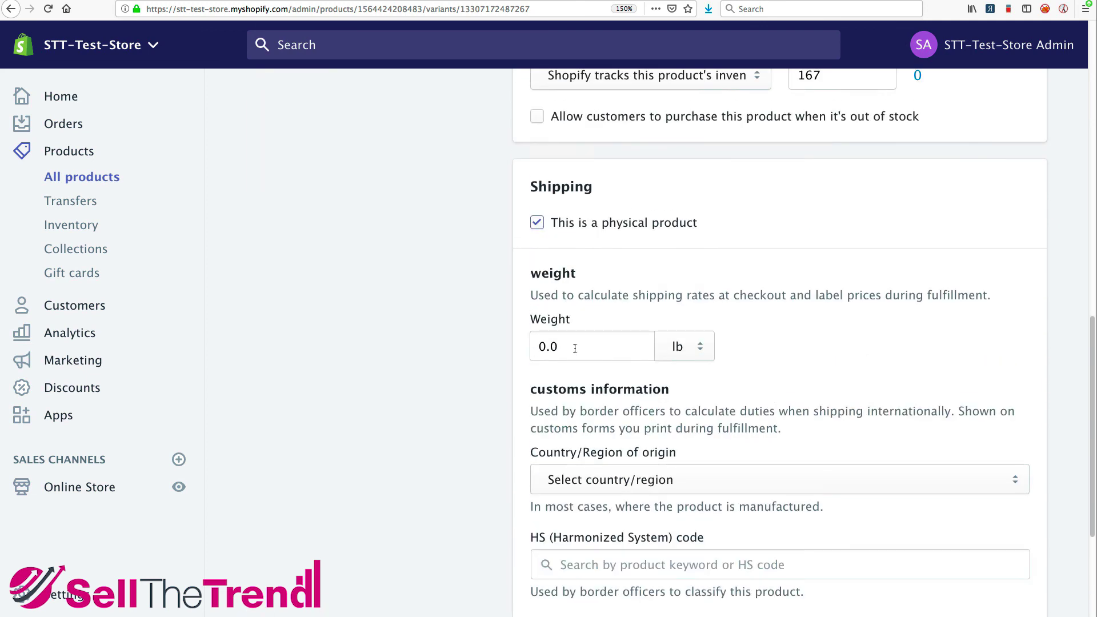
triple_click(574, 349)
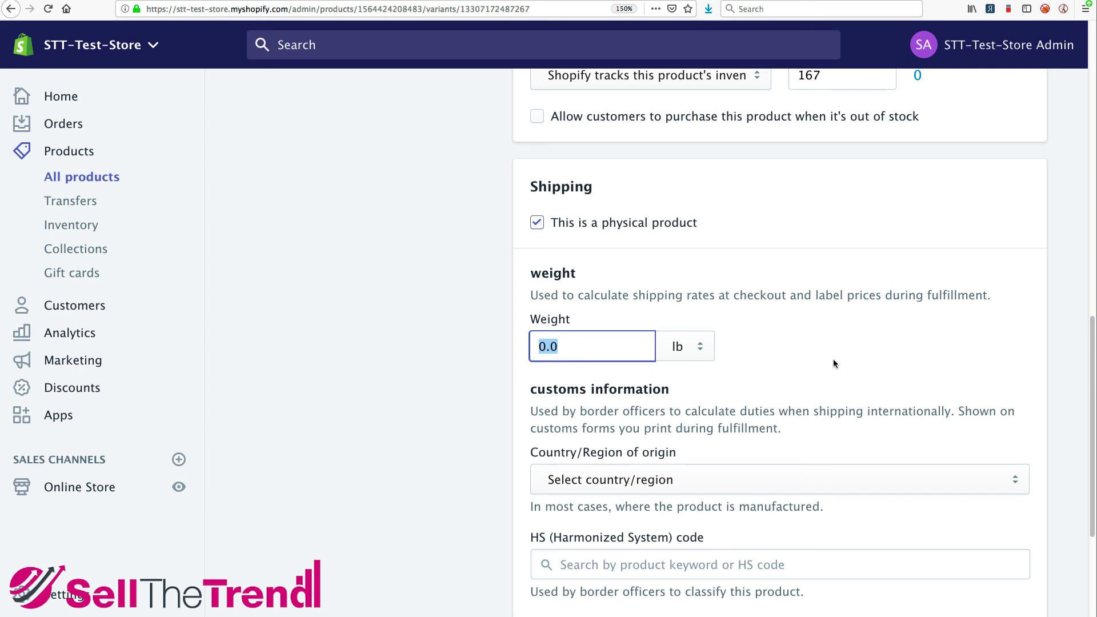
type(".")
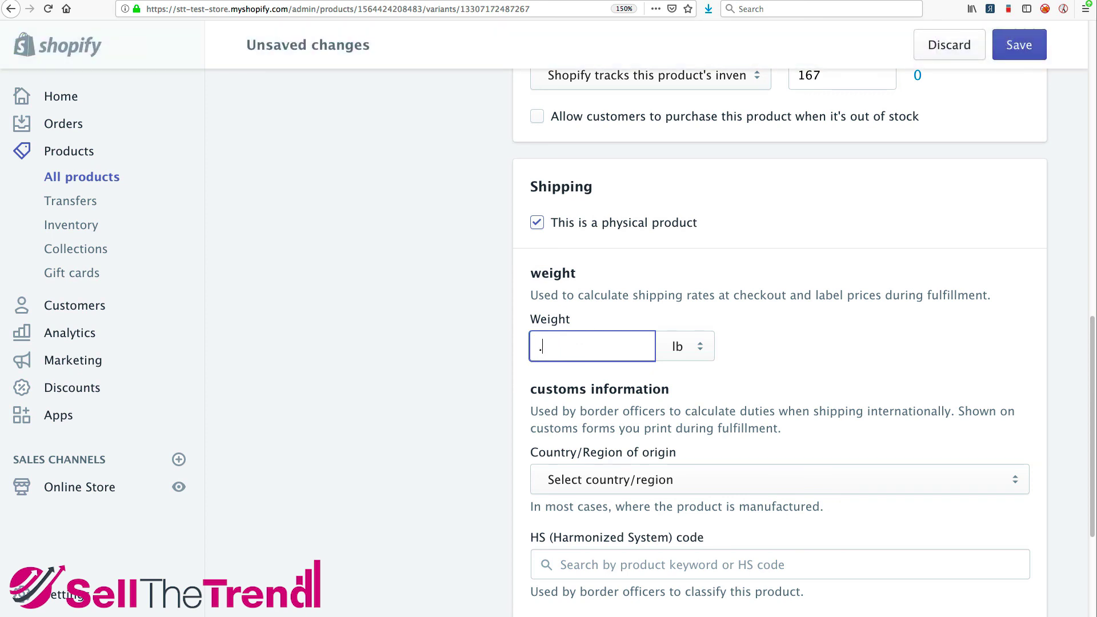
type("124")
left_click(769, 321)
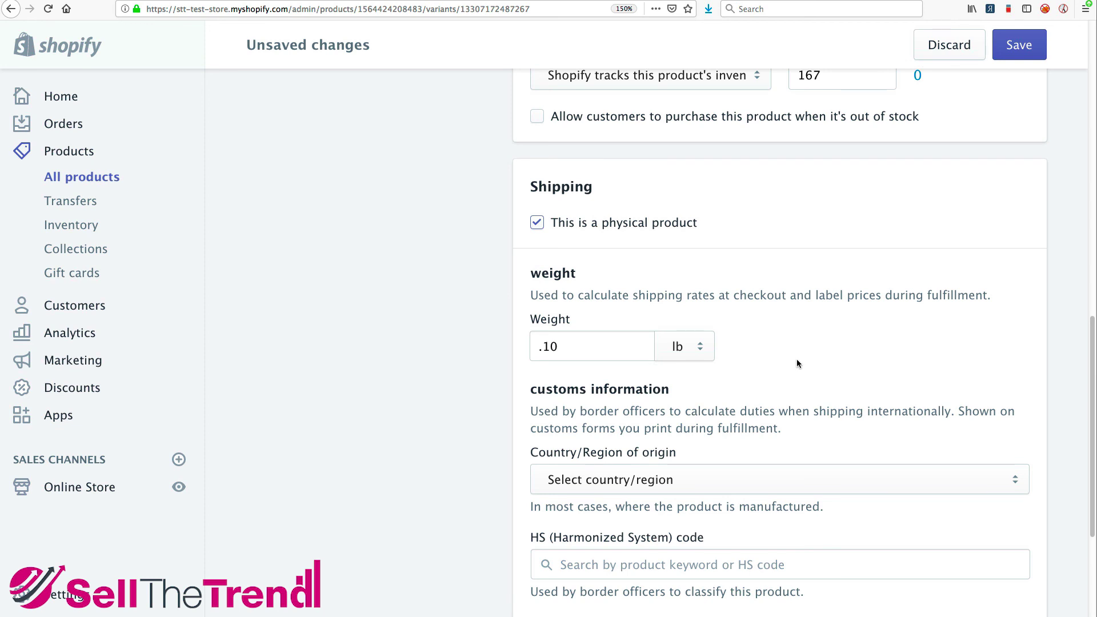
scroll(796, 359, "up", 6)
left_click(1021, 49)
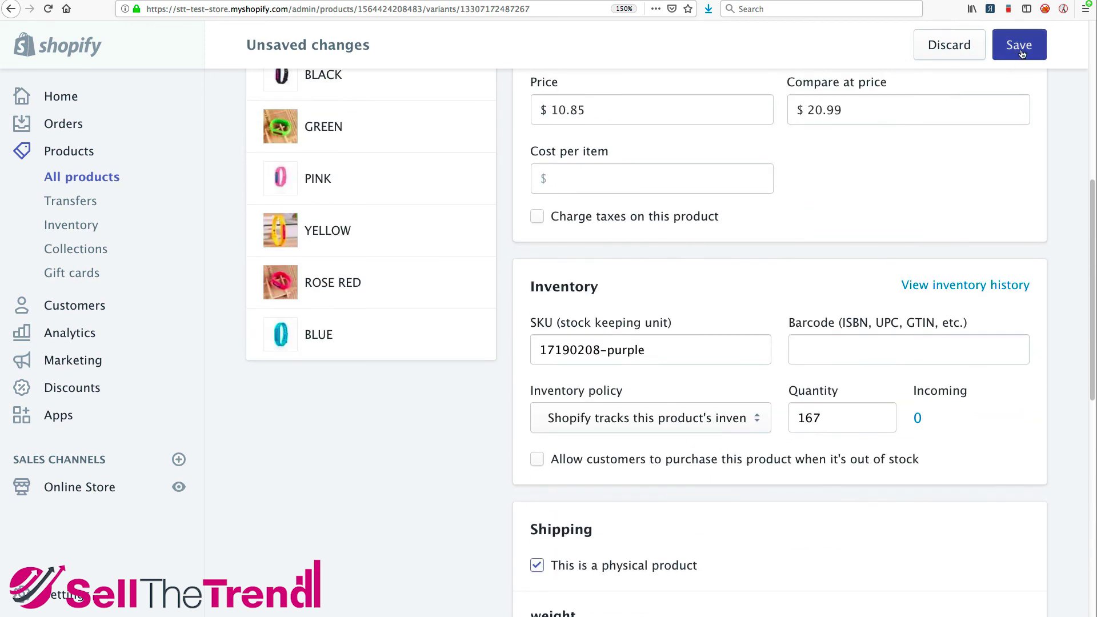
Go back to the mosquito bands product and review its images and variant list
scroll(688, 228, "up", 6)
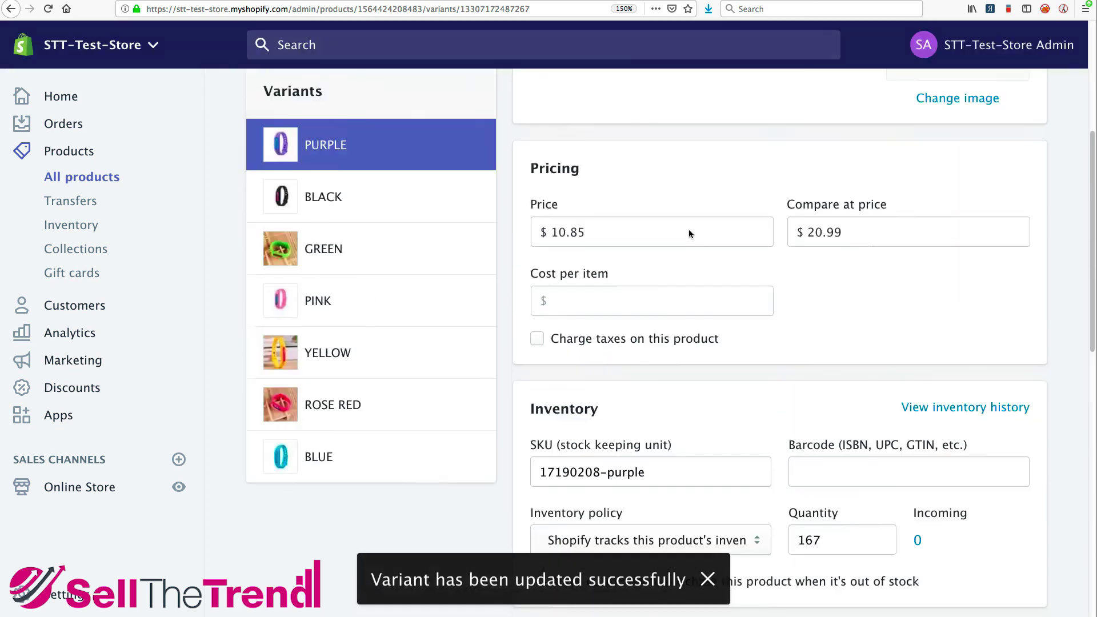
left_click(303, 102)
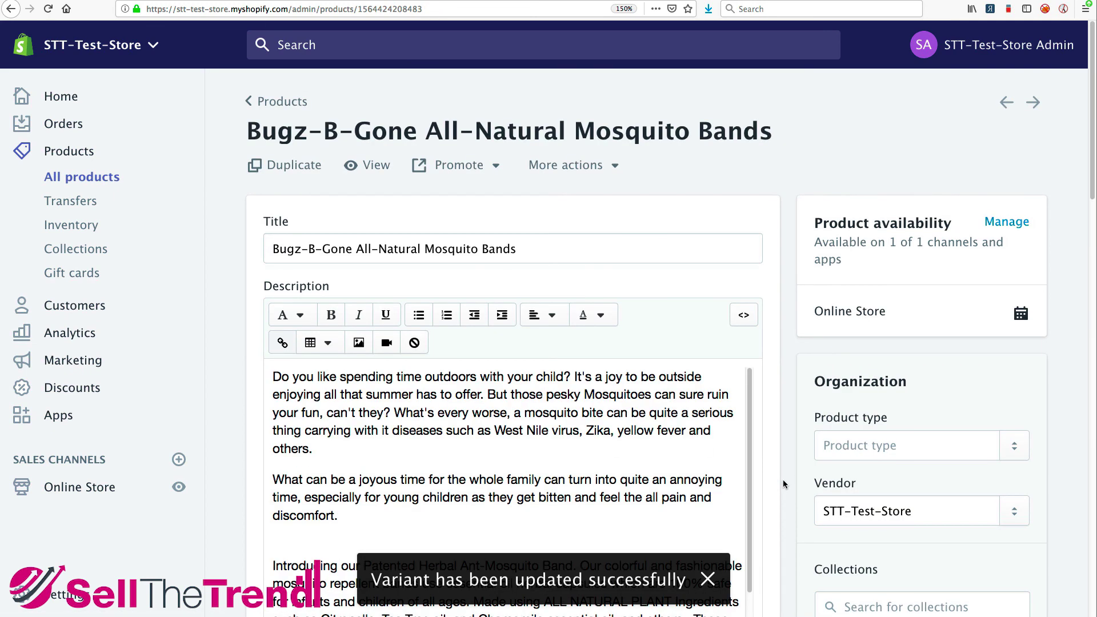
scroll(784, 484, "down", 4)
scroll(782, 483, "down", 10)
scroll(575, 402, "down", 6)
scroll(715, 330, "up", 6)
scroll(714, 343, "down", 3)
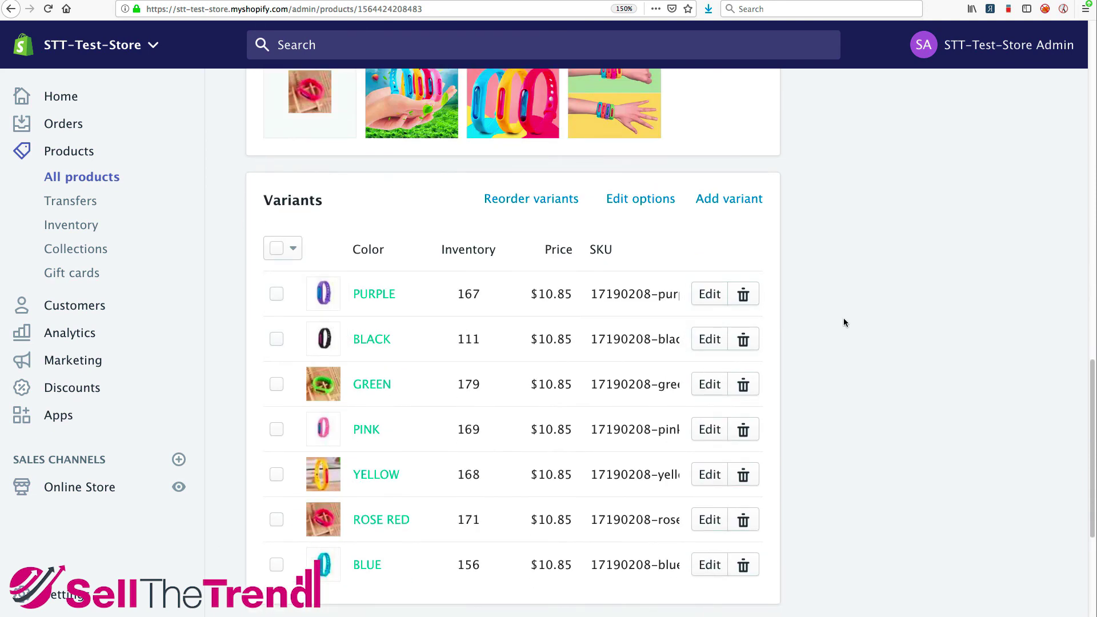
scroll(823, 320, "up", 5)
scroll(810, 324, "up", 8)
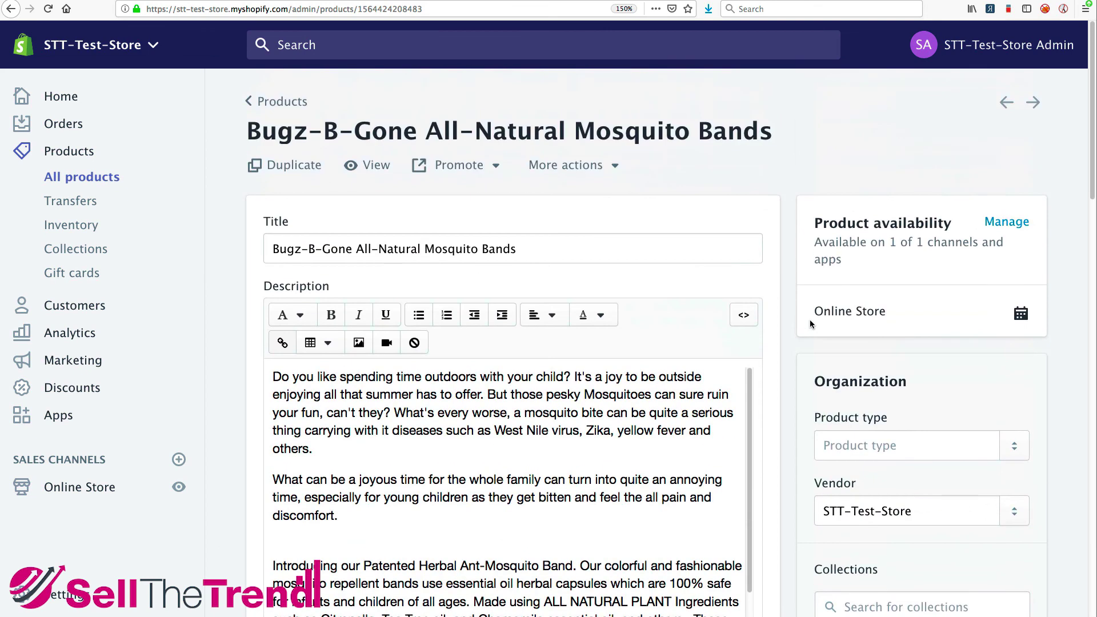